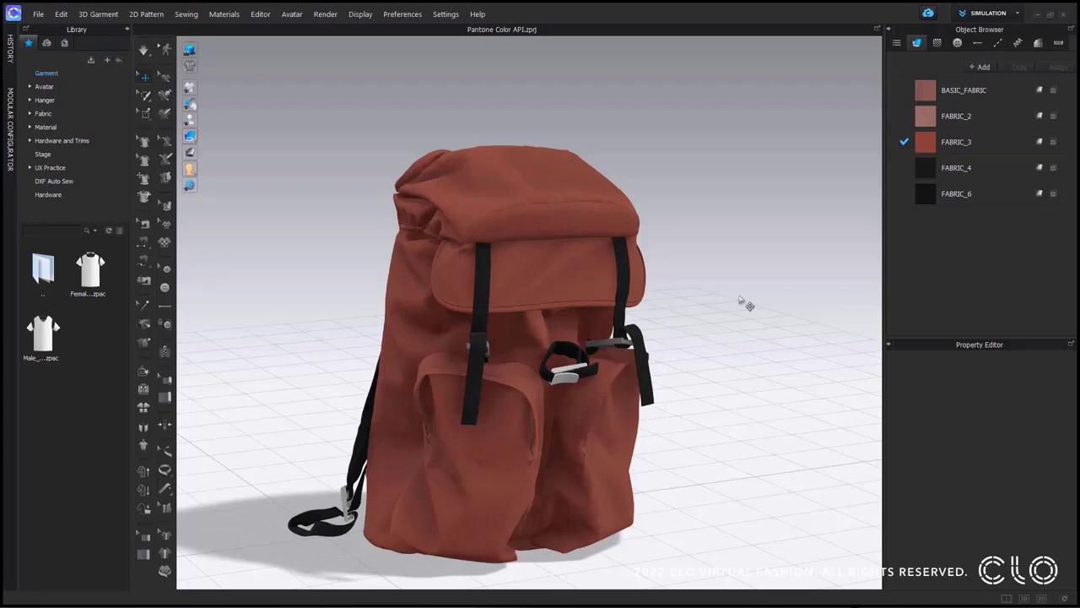
Step: Open the color settings of the FABRIC_3 material
left_click(991, 142)
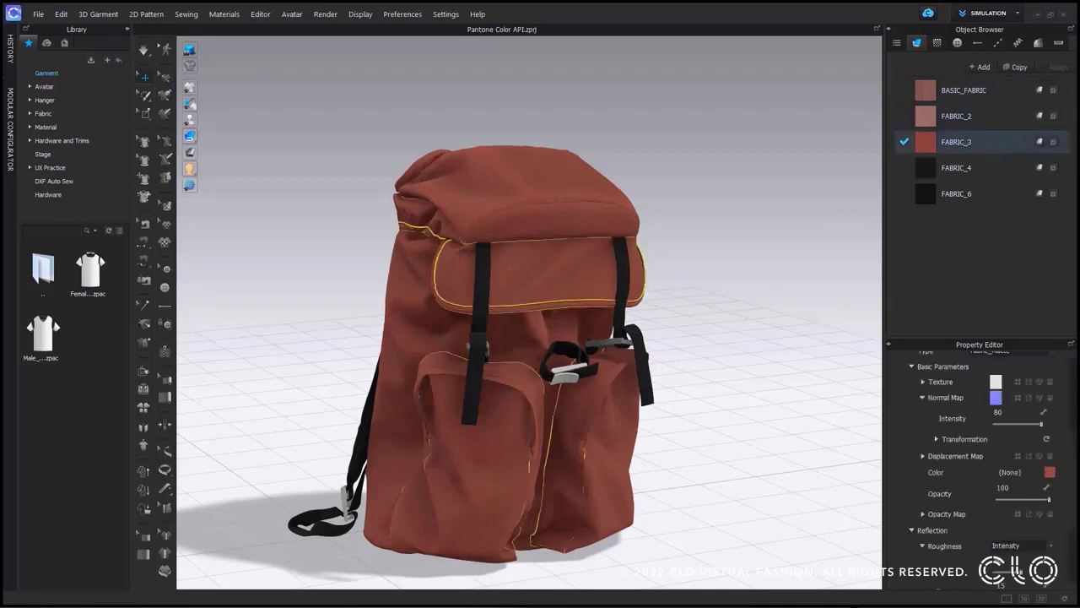
left_click(573, 388)
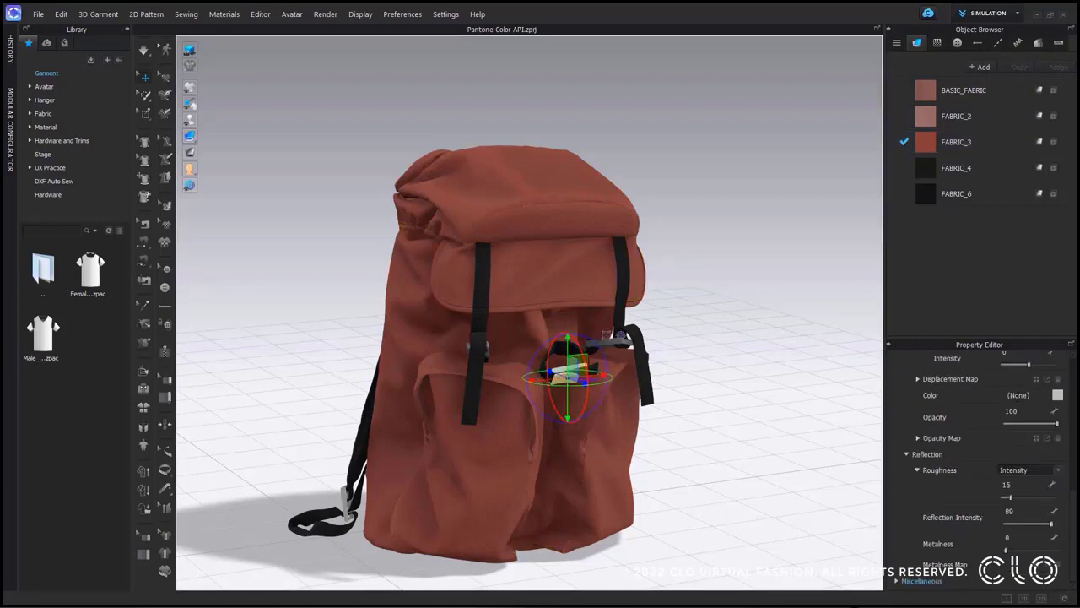
left_click(995, 142)
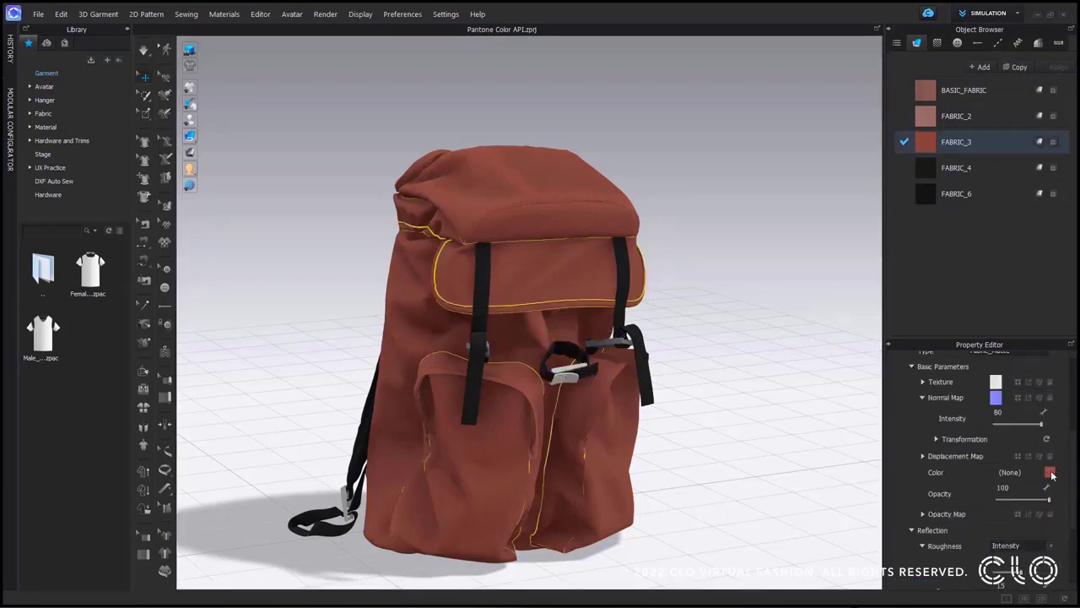
left_click(1050, 474)
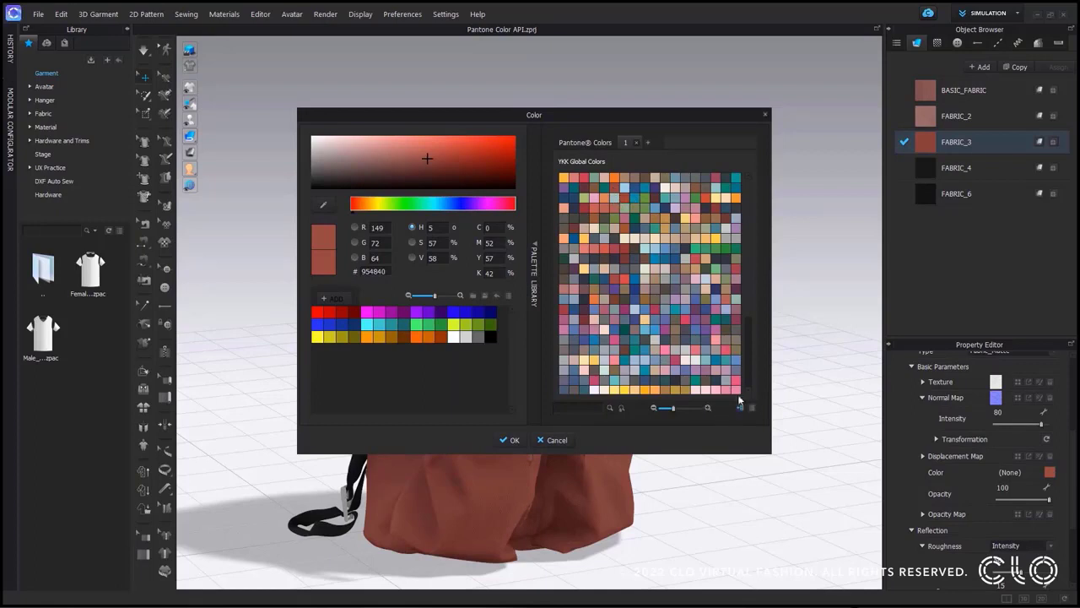
Step: Show the Pantone Colors in the palette library, preview FHI Nylon Brights TN, and choose the FHI Cotton TCX set
left_click(586, 150)
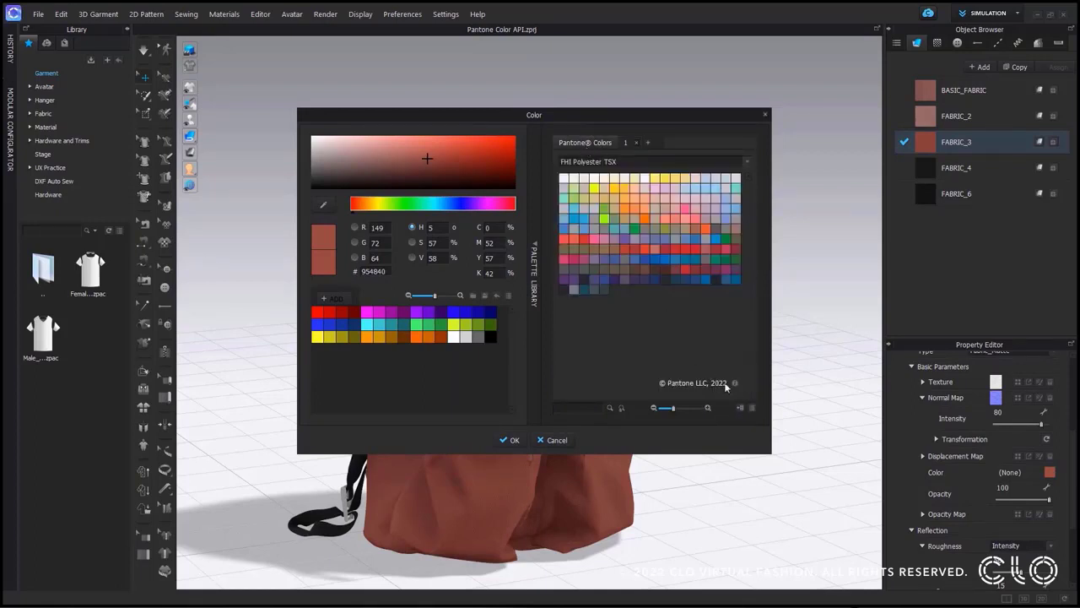
mouse_move(735, 383)
left_click(747, 162)
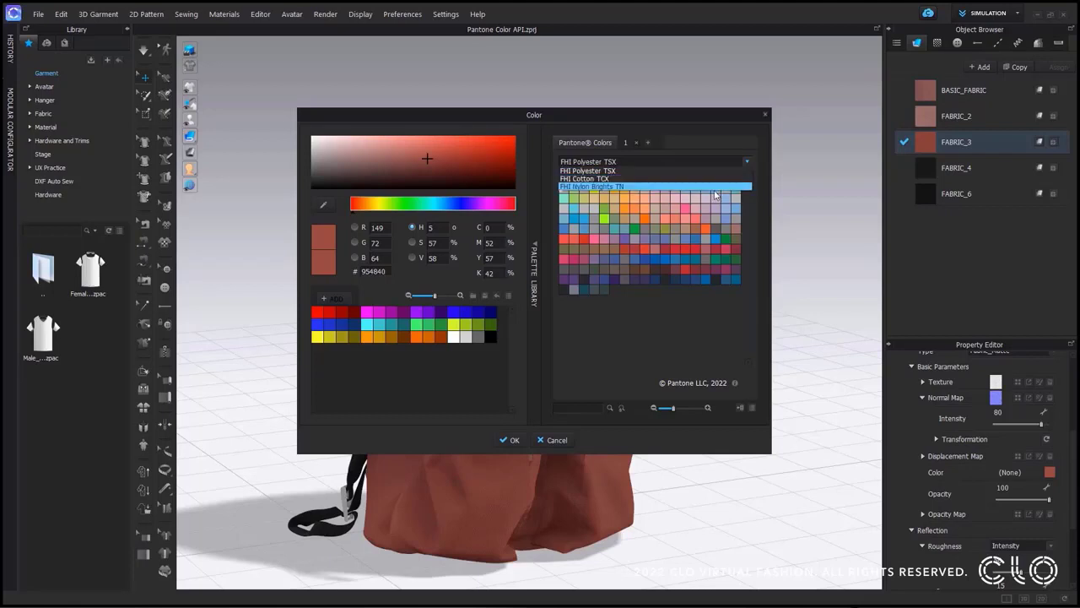
left_click(714, 187)
left_click(746, 161)
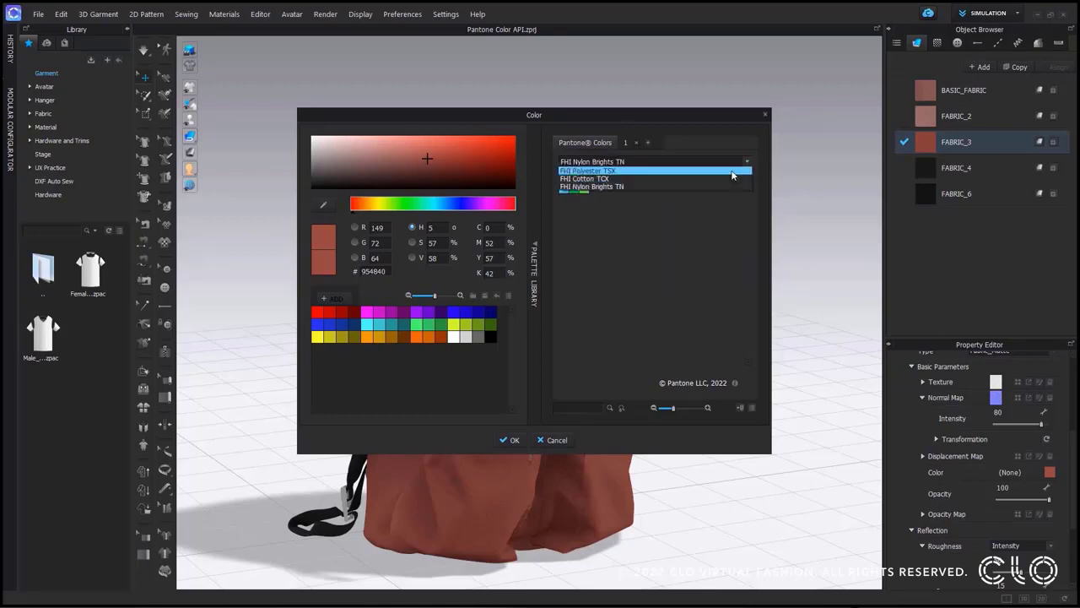
left_click(727, 178)
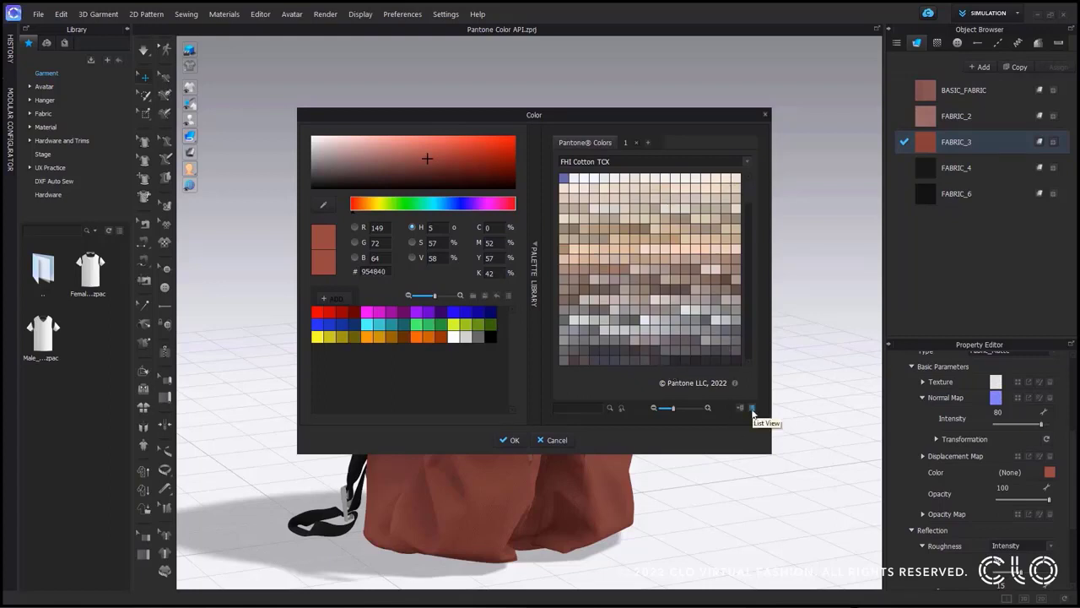
Step: Preview the FHI Cotton TCX colors as a list, enlarge the swatches slightly, and return to the swatch grid
left_click(751, 408)
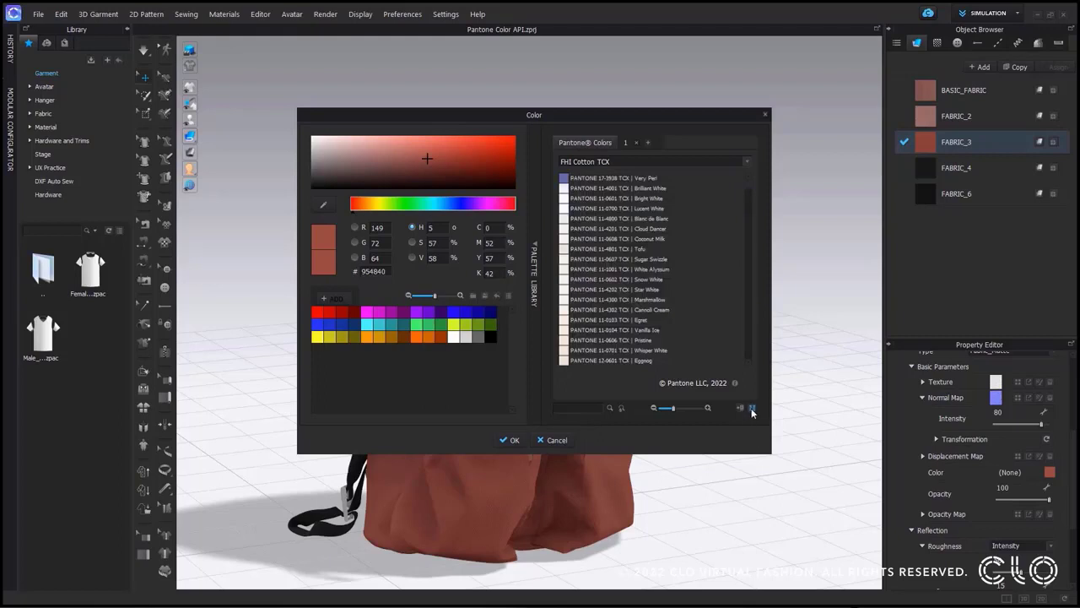
left_click(752, 408)
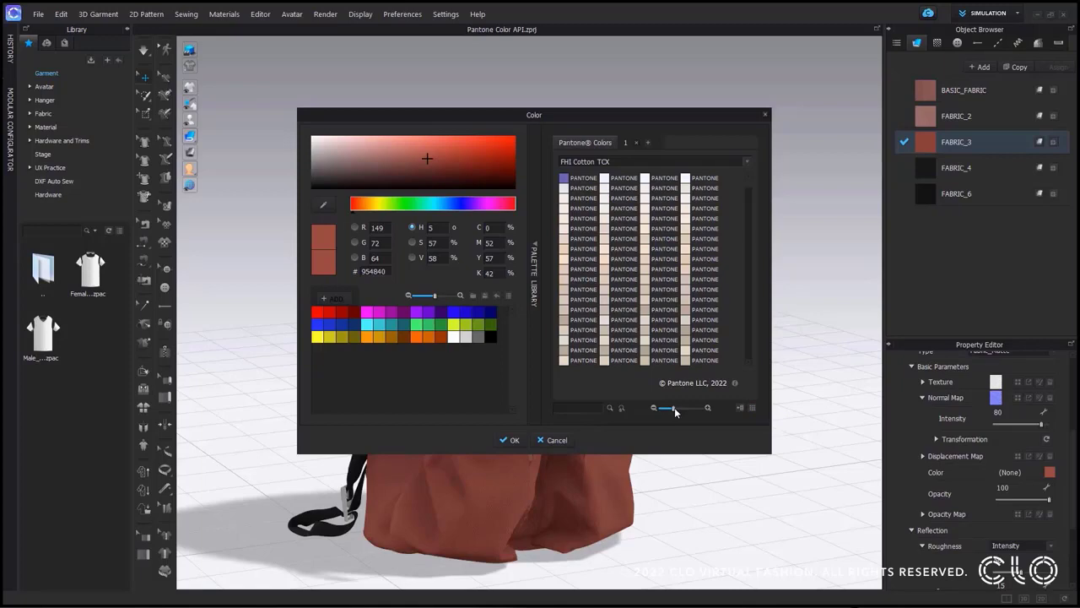
mouse_move(674, 410)
left_mouse_down()
mouse_move(665, 413)
mouse_move(692, 414)
mouse_move(677, 413)
left_mouse_up()
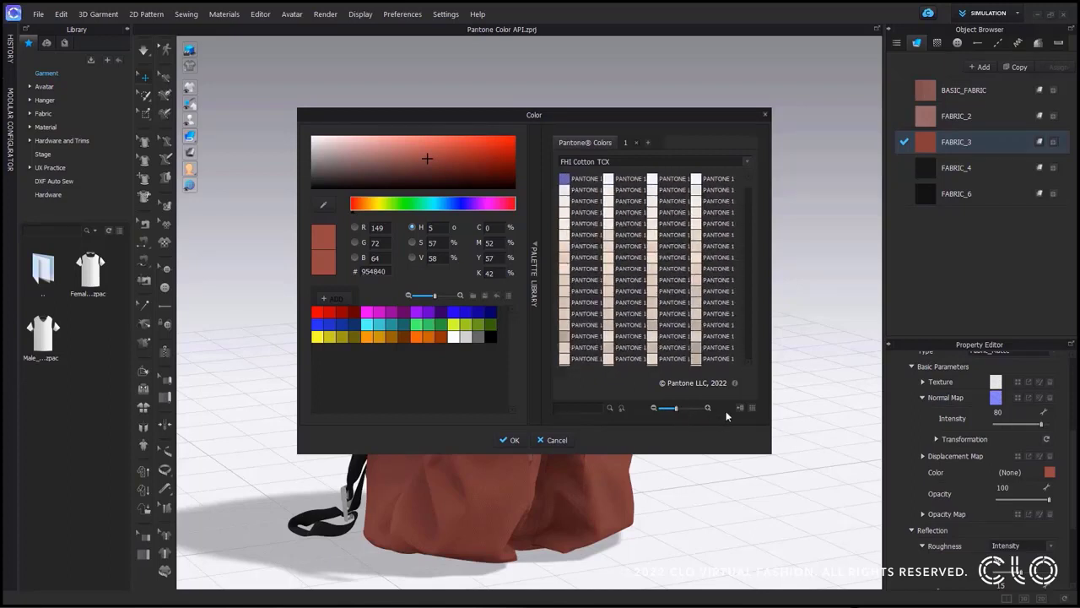
left_click(752, 408)
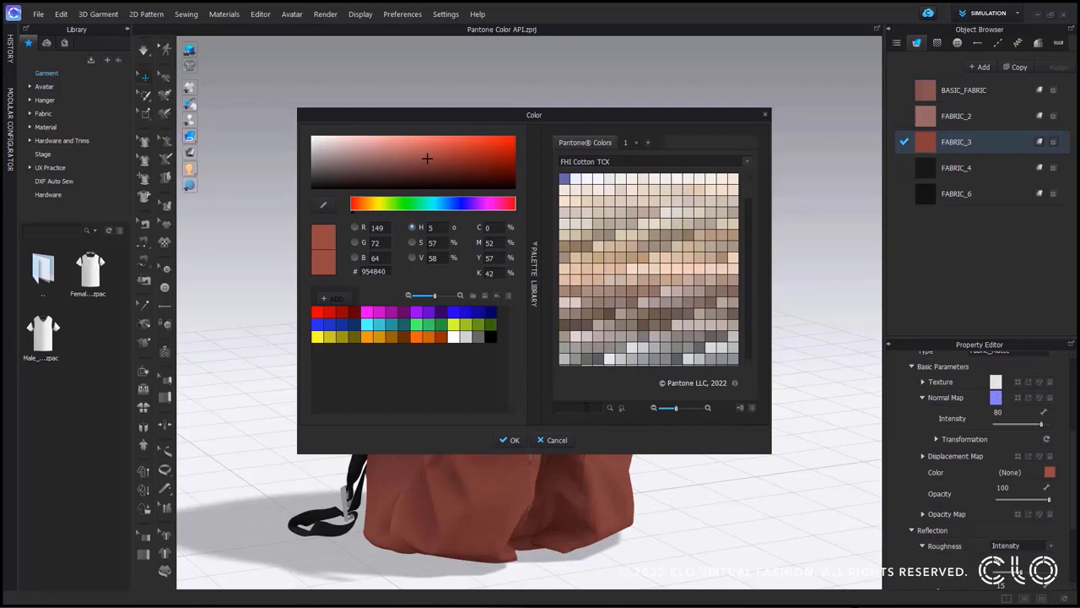
Step: Search the palette library for color number 1850, search again with 255, and clear the search
type("1850")
key("Return")
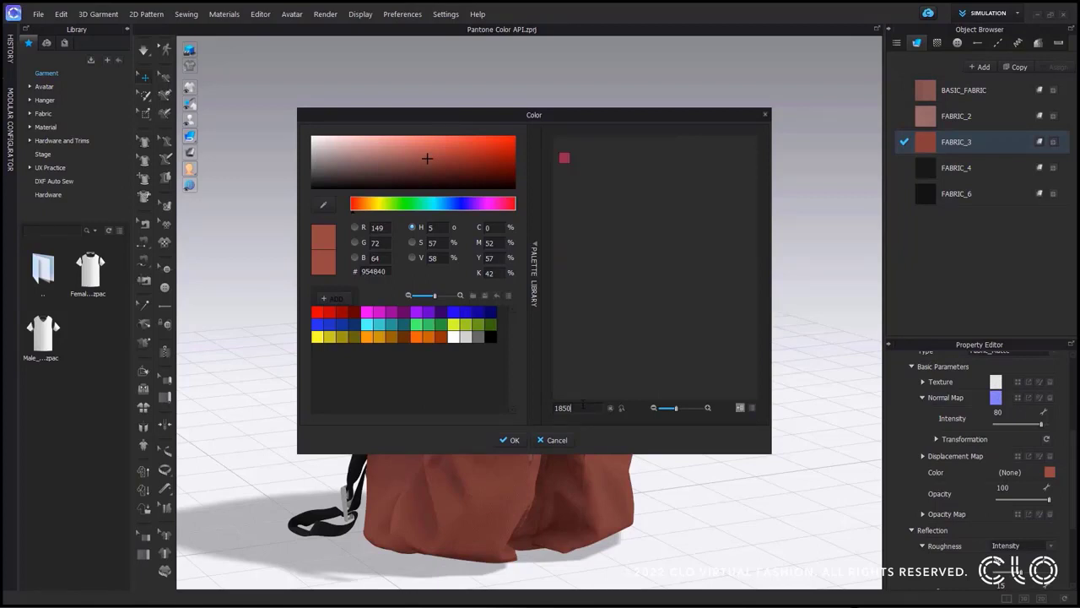
key("BackSpace")
key("BackSpace")
key("BackSpace")
type("255")
key("Return")
left_click(611, 409)
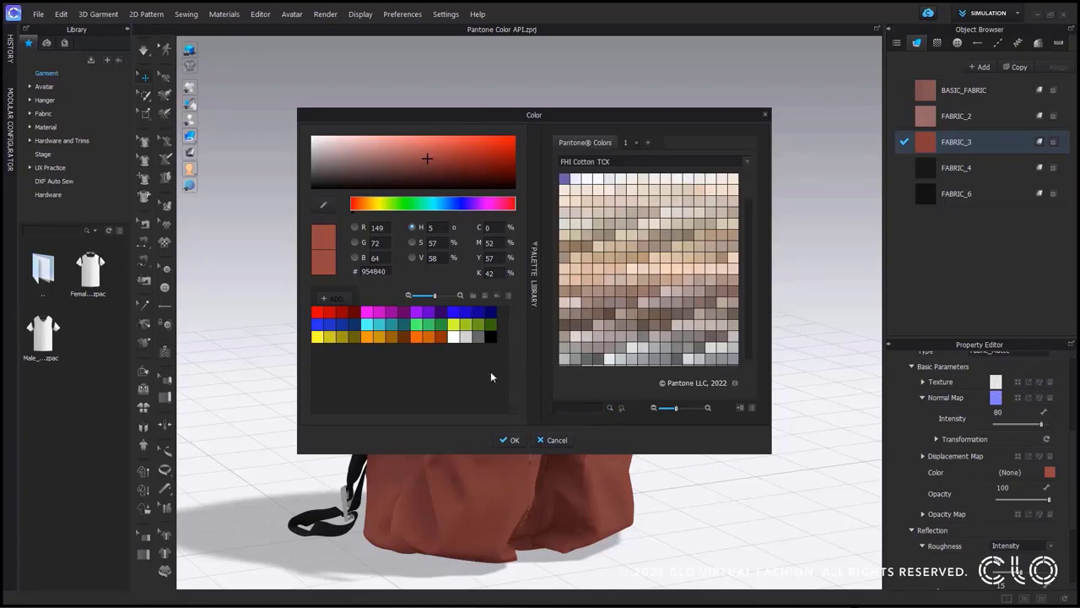
Step: Look up library colors similar to the yellow-green swatch and recolor FABRIC_3 to 7D8464, leaving the similar-color results afterward
left_click(456, 324)
left_click(621, 407)
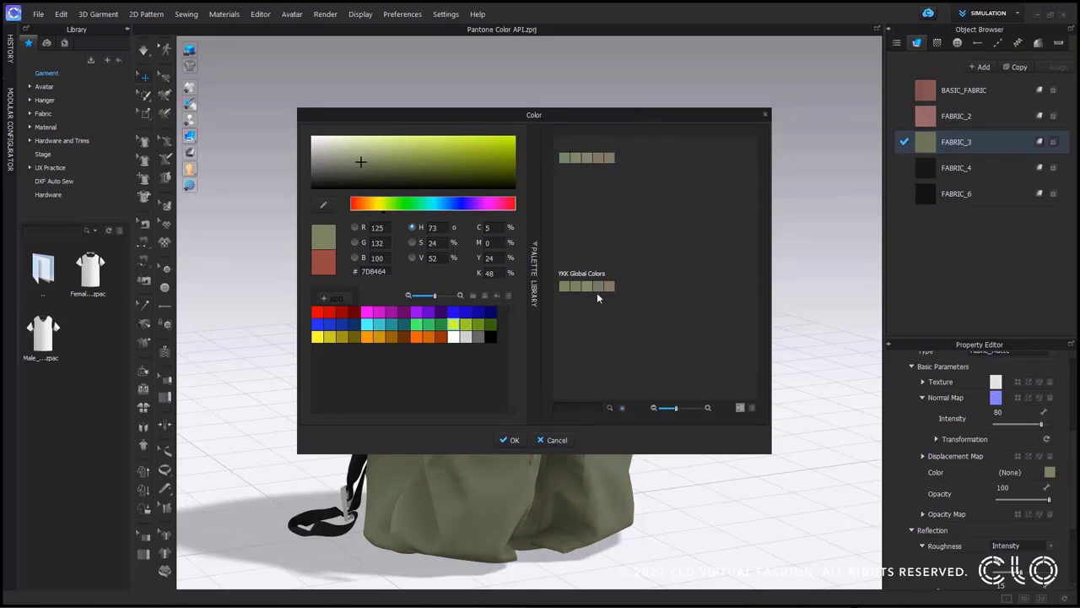
left_click(622, 409)
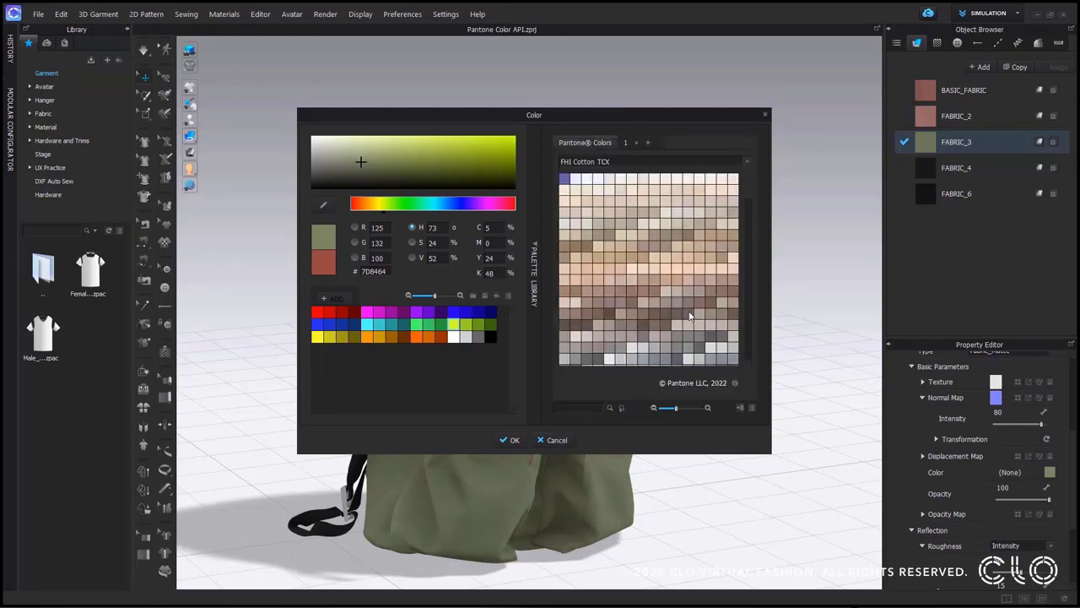
Step: Apply a swatch from the second-to-last row of the FHI Cotton TCX palette to FABRIC_3 and confirm the color
scroll(679, 285, "down", 3)
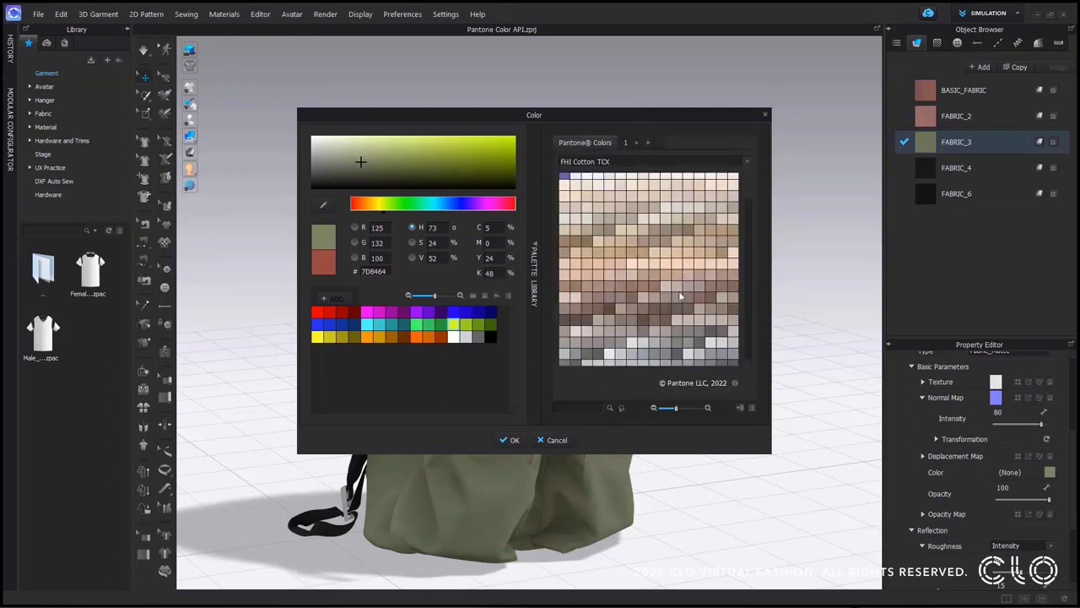
scroll(680, 311, "down", 2)
left_click_drag(745, 194, 751, 347)
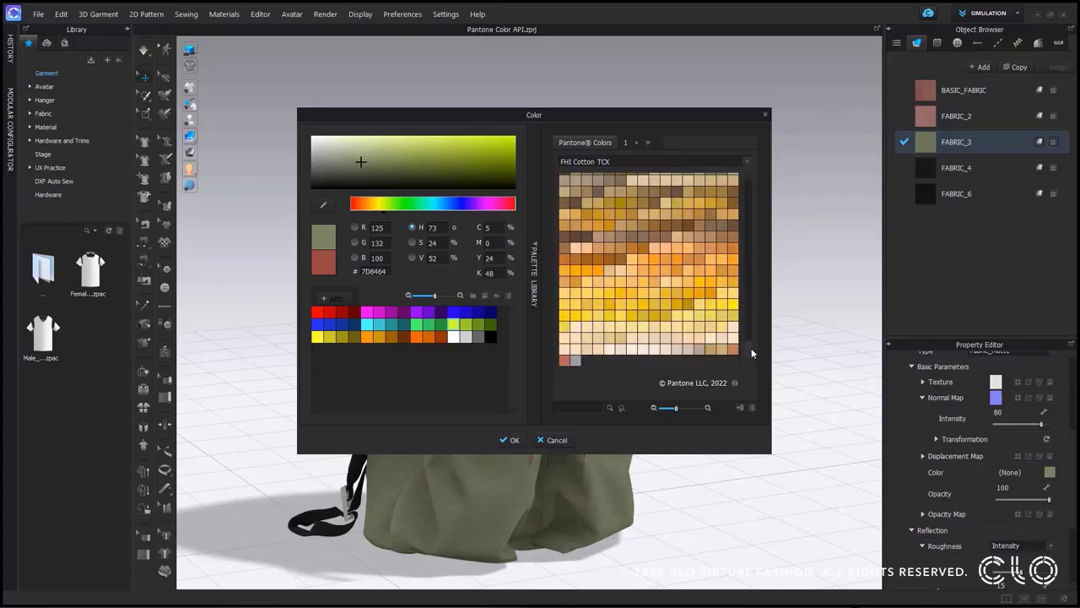
left_click(704, 346)
left_click_drag(666, 114, 895, 77)
left_click(737, 404)
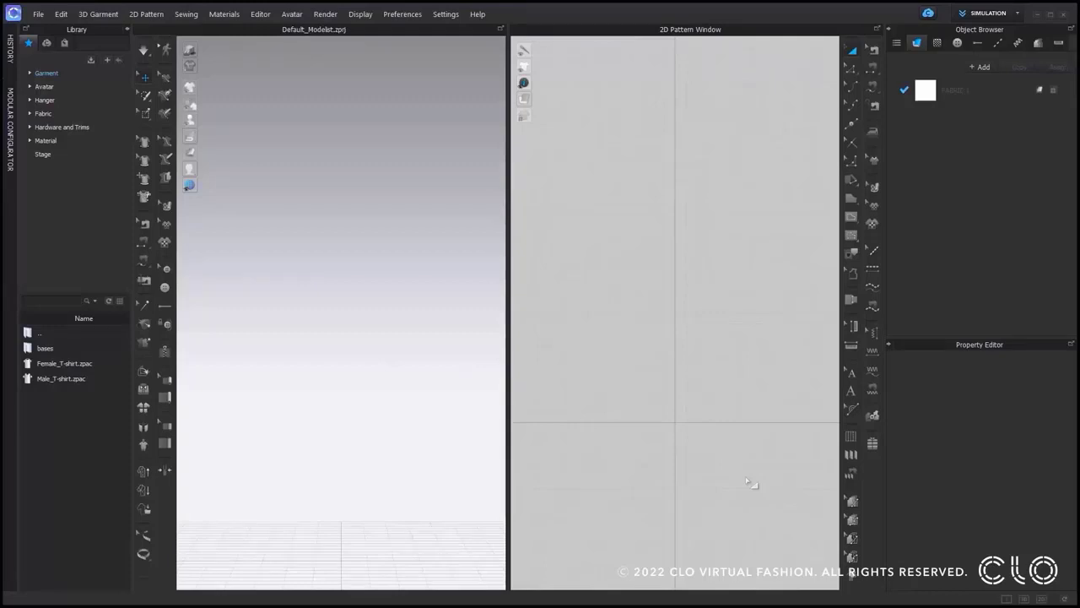
Step: Create front and back body patterns with Symmetry enabled in the Parametric Pattern Editor and place them in the 2D pattern area
left_click(259, 15)
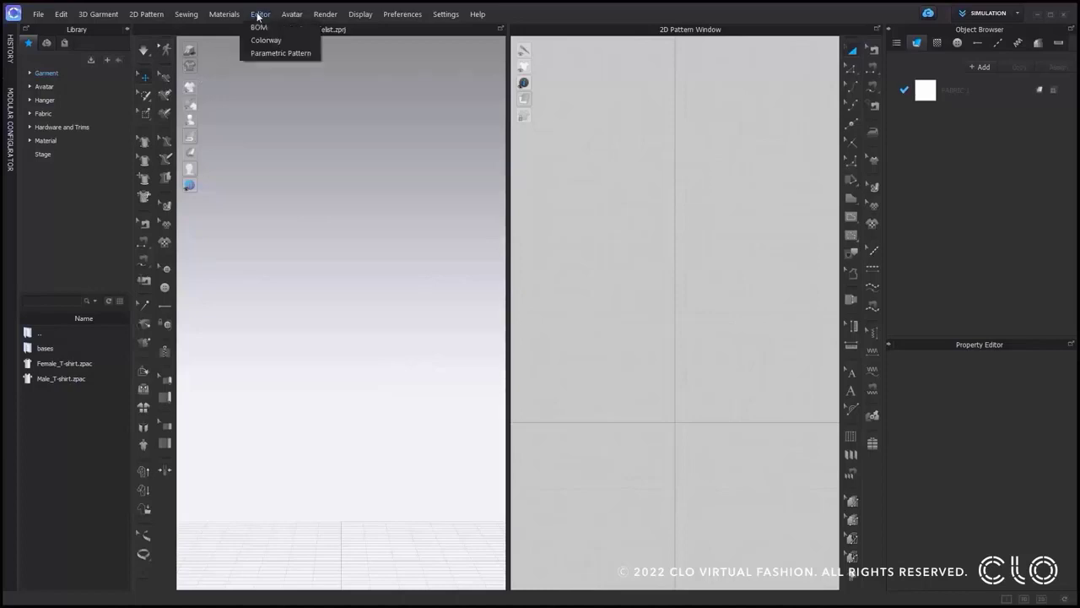
left_click(279, 53)
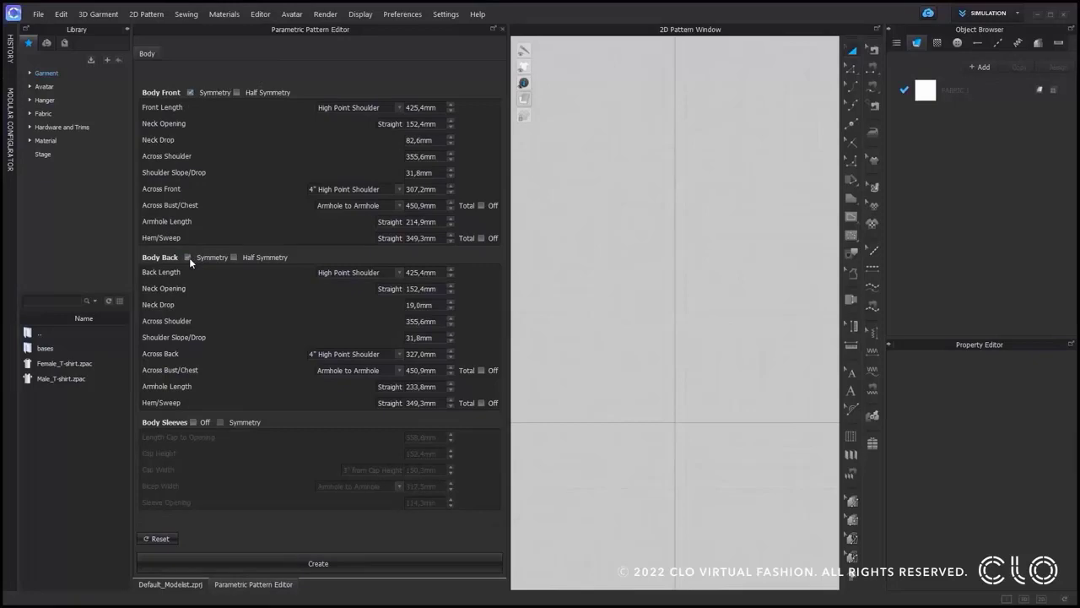
left_click(320, 560)
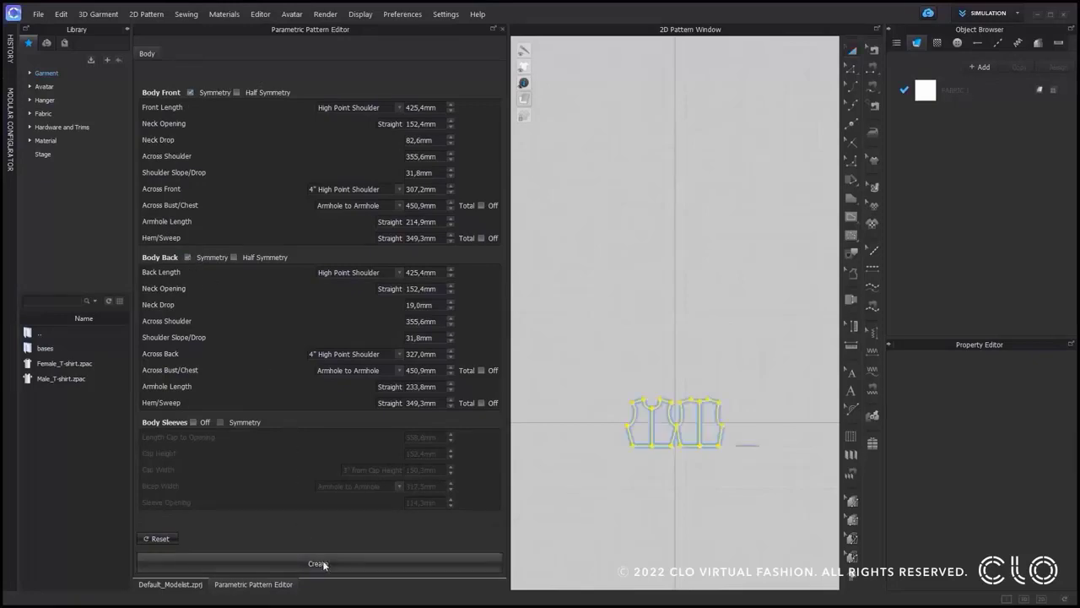
left_click(675, 455)
Step: Shift one half of the symmetric front body pattern to test it, and delete all the placed patterns
left_click_drag(639, 392, 620, 392)
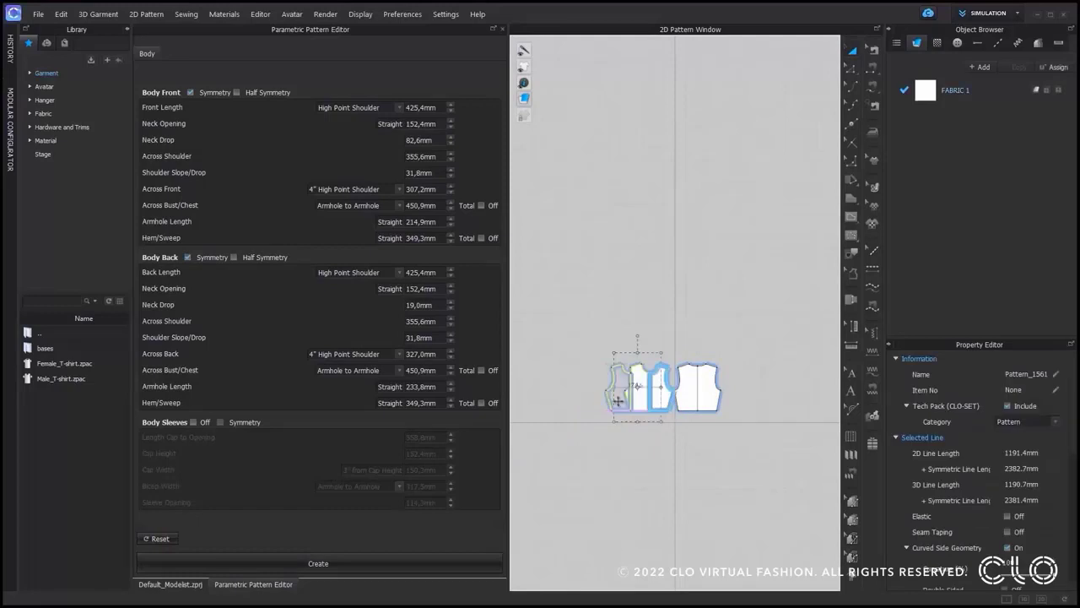
left_click(654, 456)
left_click_drag(743, 340, 599, 456)
key("Delete")
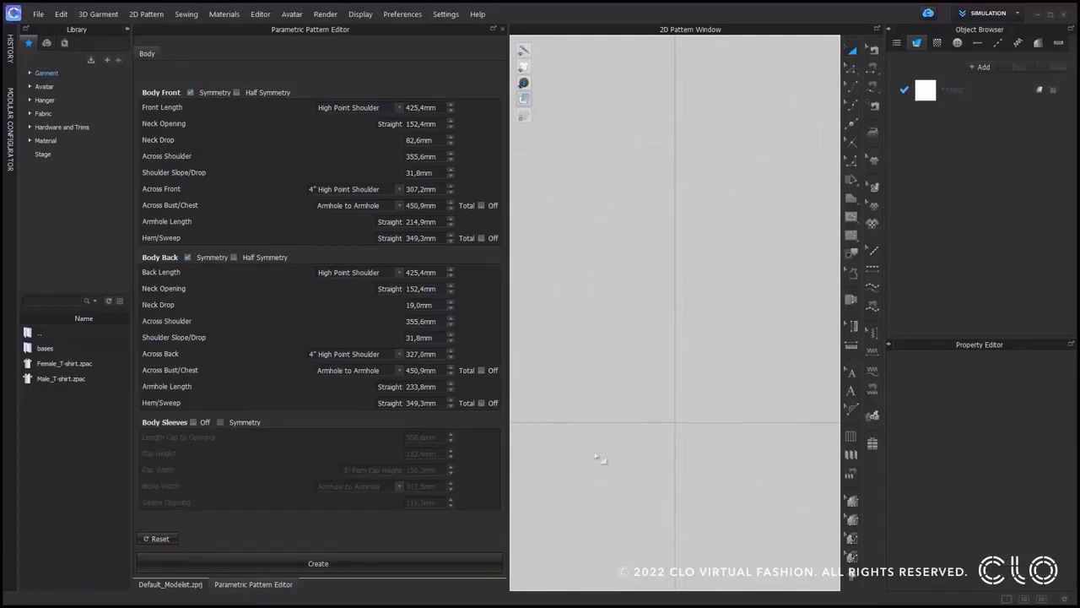
Step: Create and place front and back body patterns with Half Symmetry enabled for both, and delete them
left_click(234, 258)
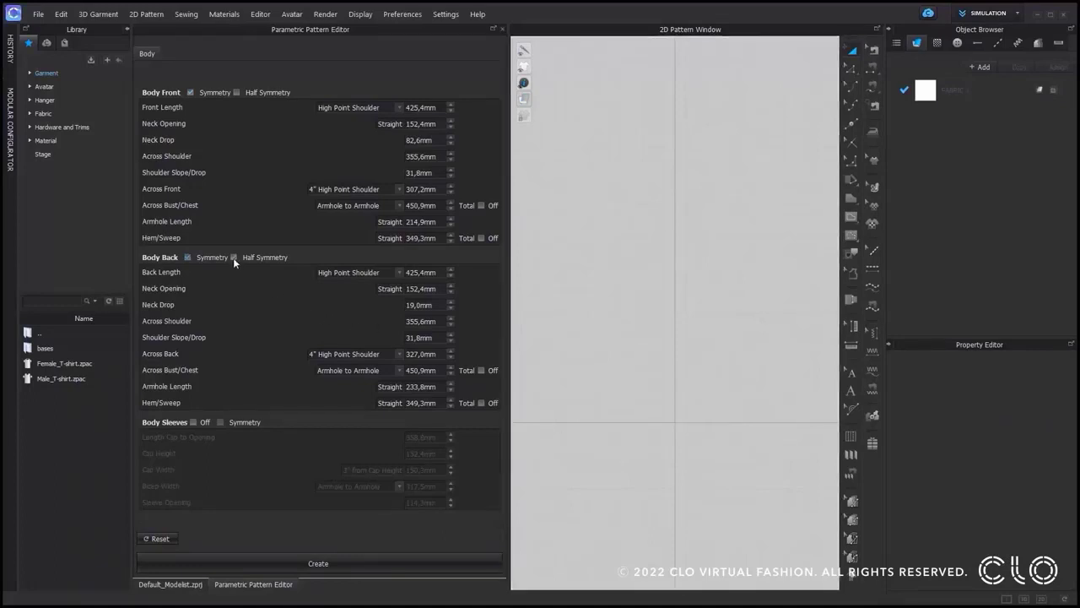
left_click(237, 92)
left_click(363, 562)
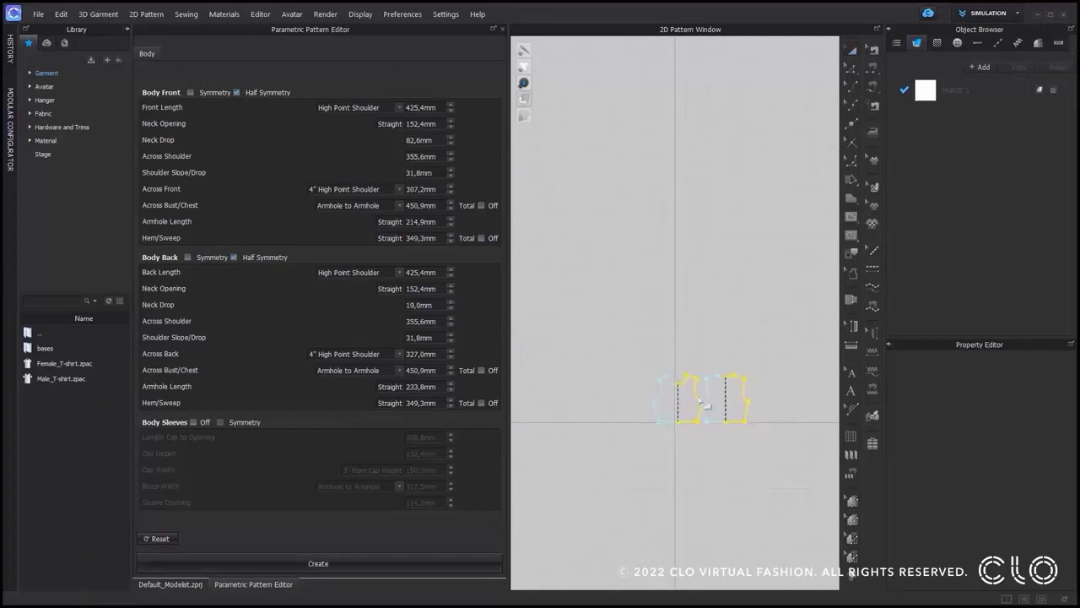
left_click(725, 390)
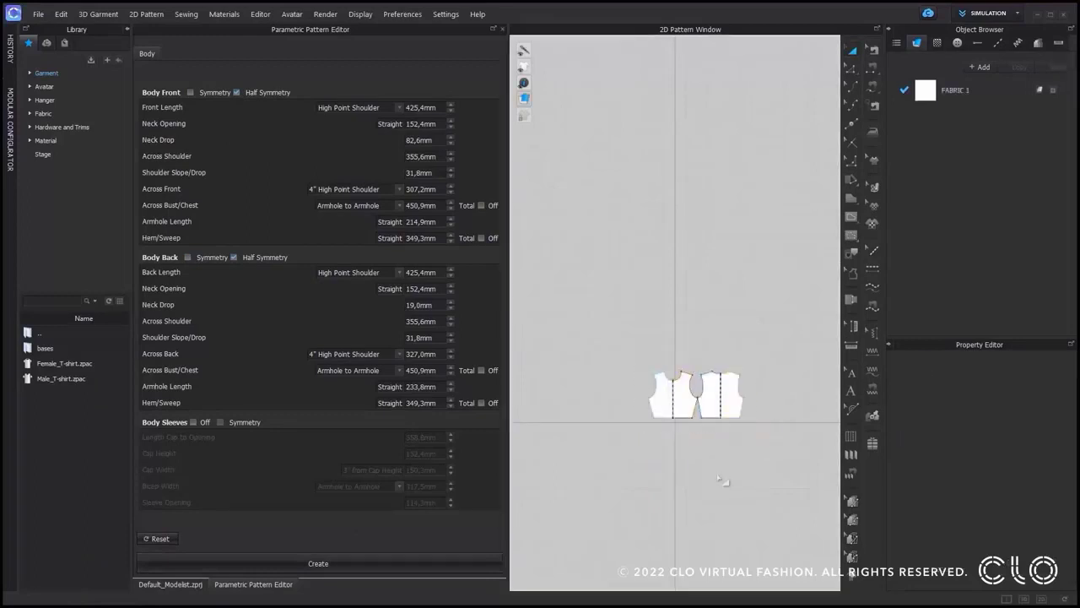
left_click_drag(773, 351, 618, 478)
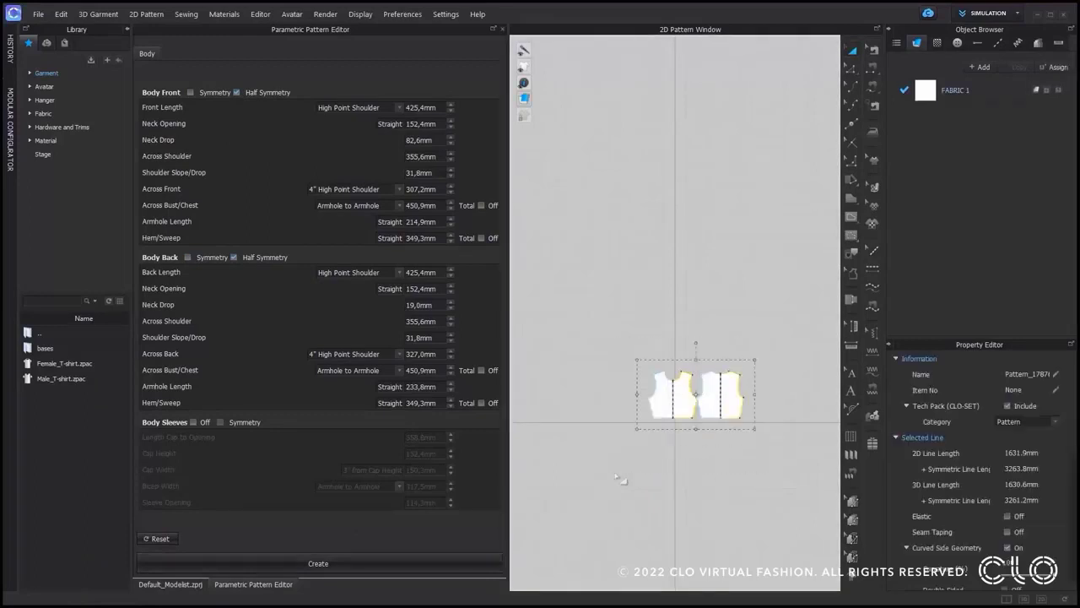
key("Delete")
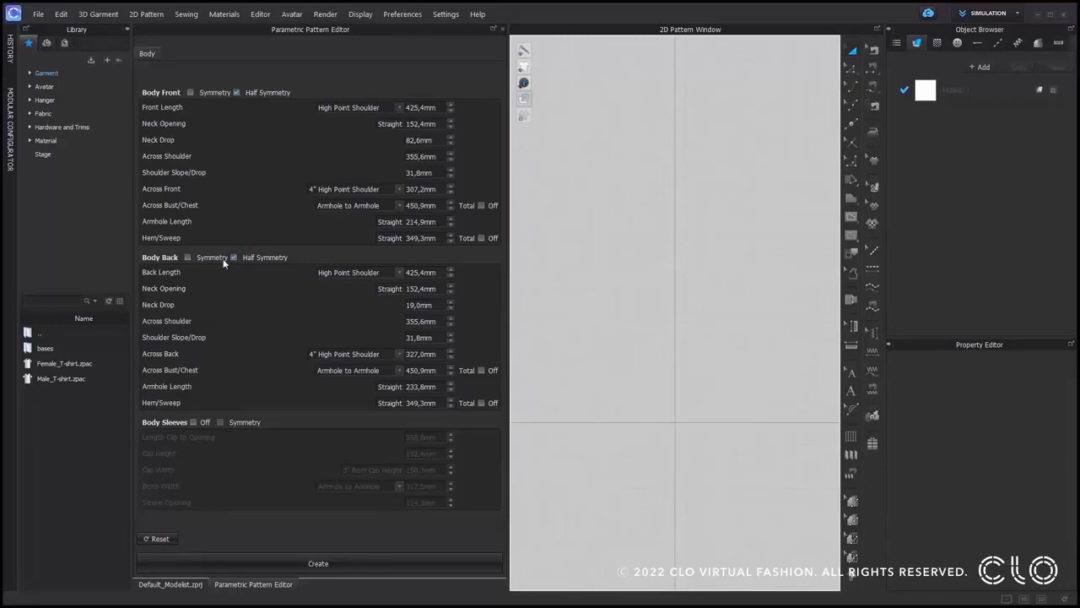
Step: Turn off Half Symmetry for Body Front and Body Back, and create and place the patterns without any symmetry
left_click(236, 93)
left_click(353, 555)
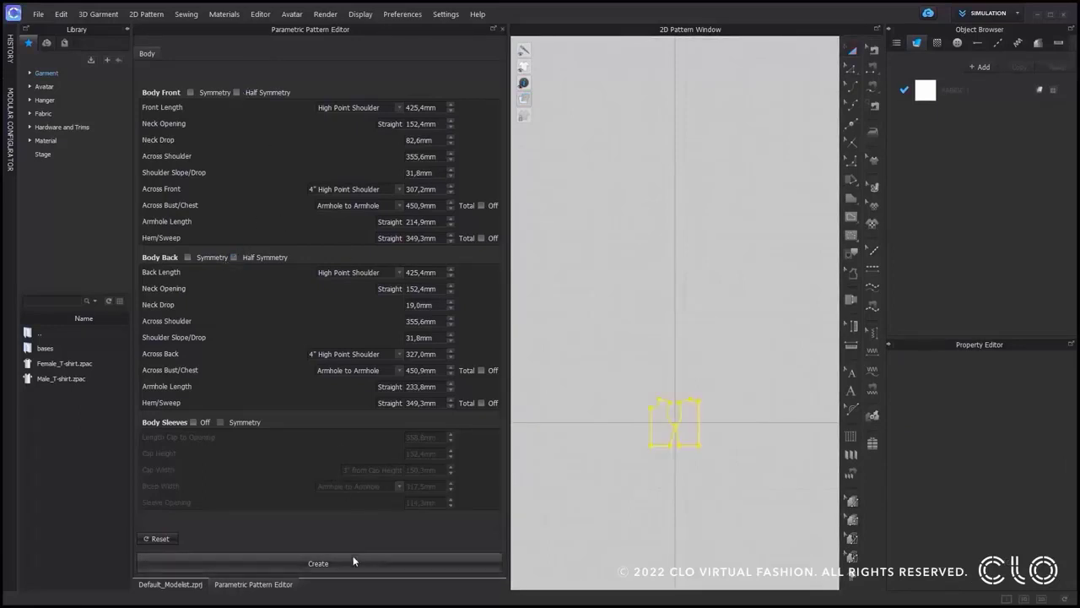
left_click(687, 403)
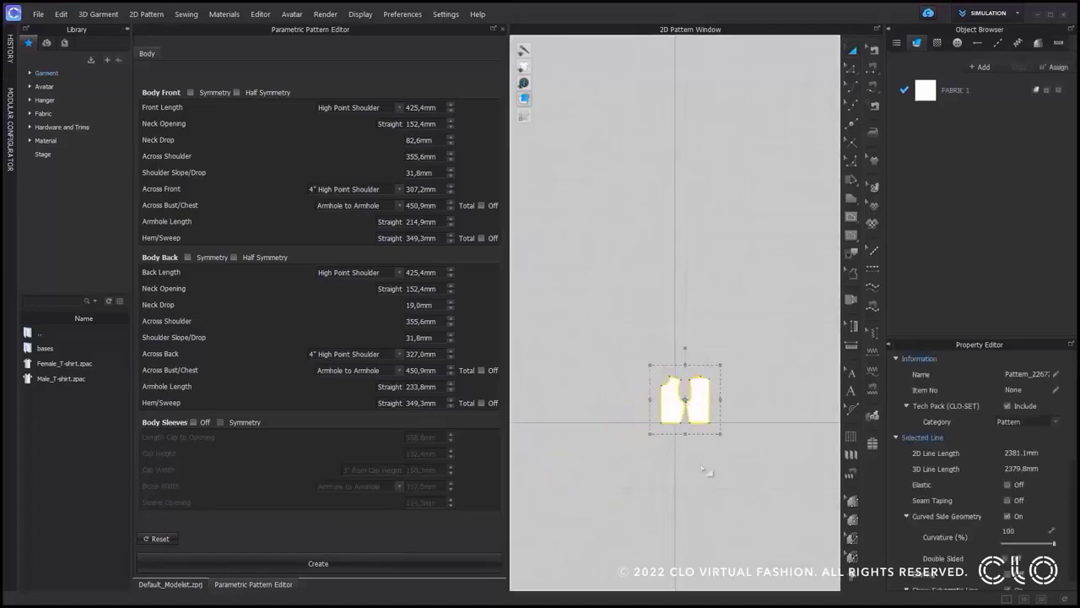
Step: Delete the front and back body patterns made without symmetry
left_click(702, 467)
left_click_drag(730, 361, 619, 470)
key("Delete")
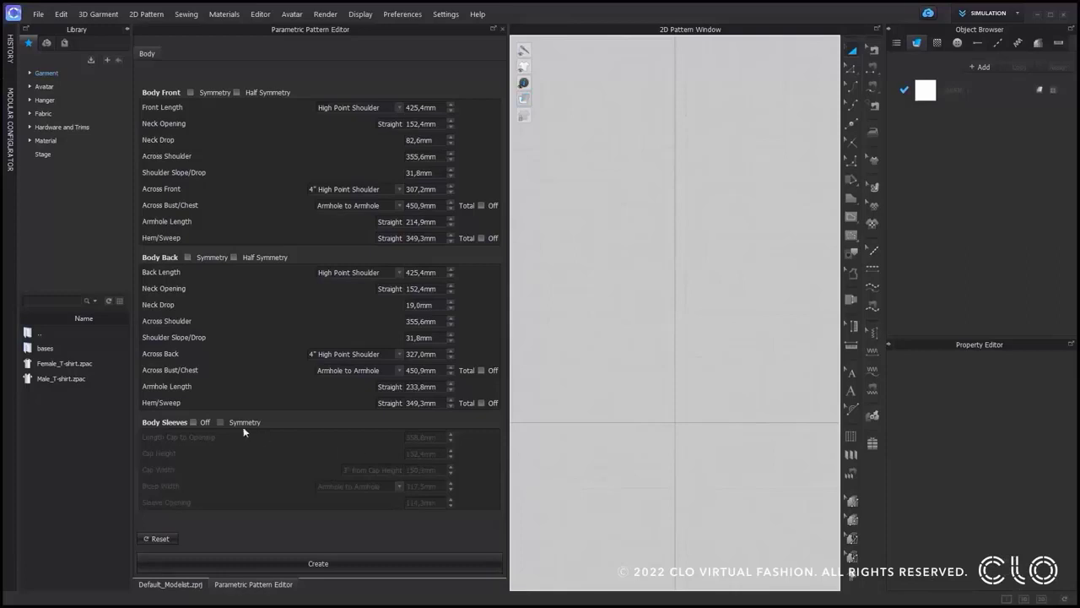
Step: Turn on Body Sleeves, and create and place the front, back and sleeve patterns in the 2D pattern area
left_click(193, 422)
left_click(194, 422)
left_click(359, 564)
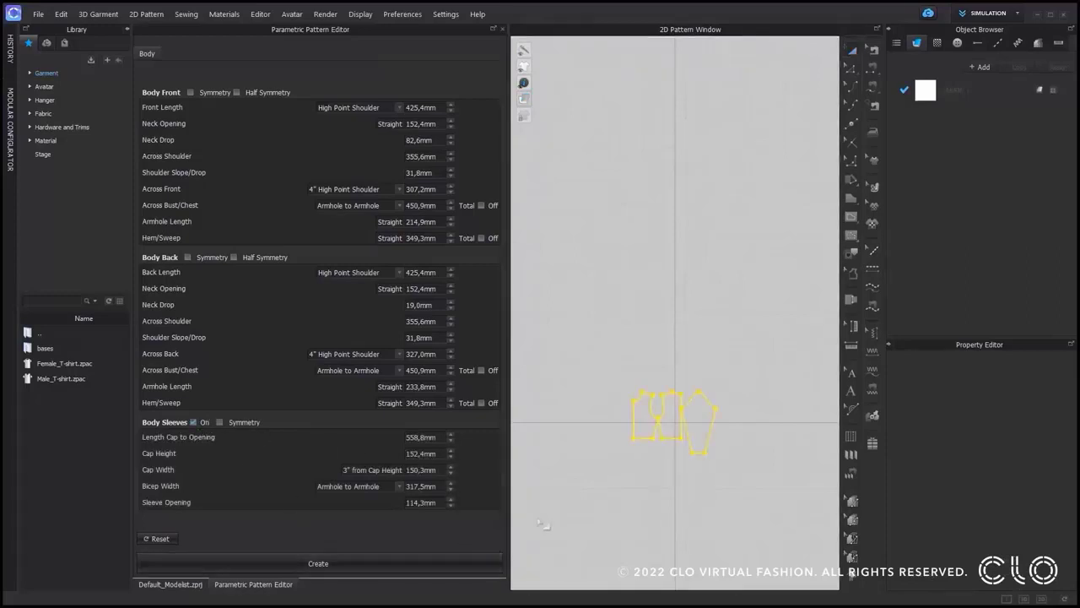
left_click(728, 481)
left_click(731, 508)
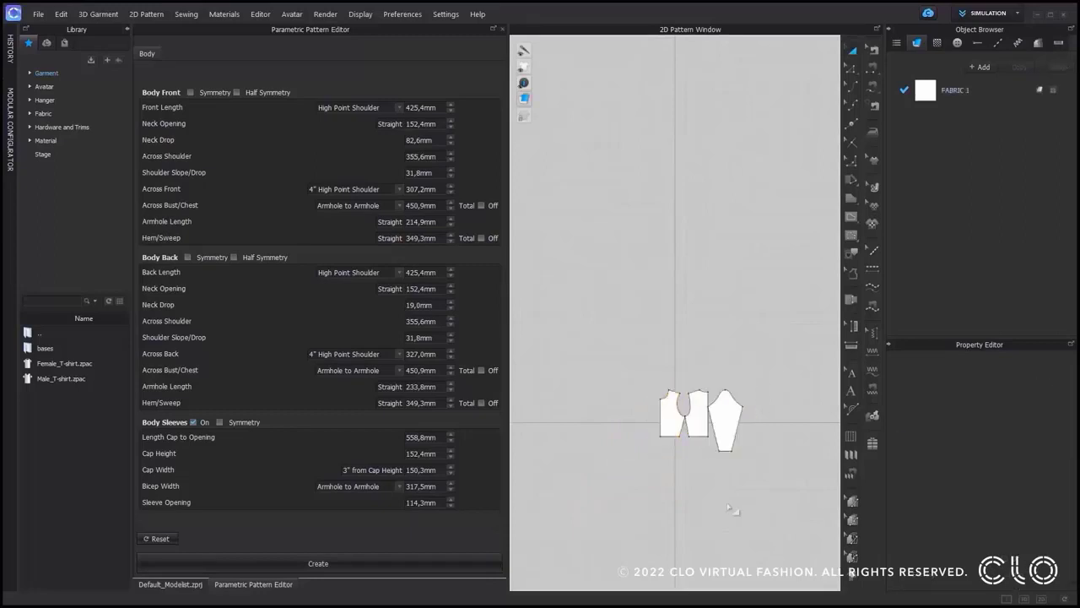
Step: Delete the existing patterns, and create and place a new set with Symmetry enabled for Body Sleeves
left_click_drag(768, 375, 650, 489)
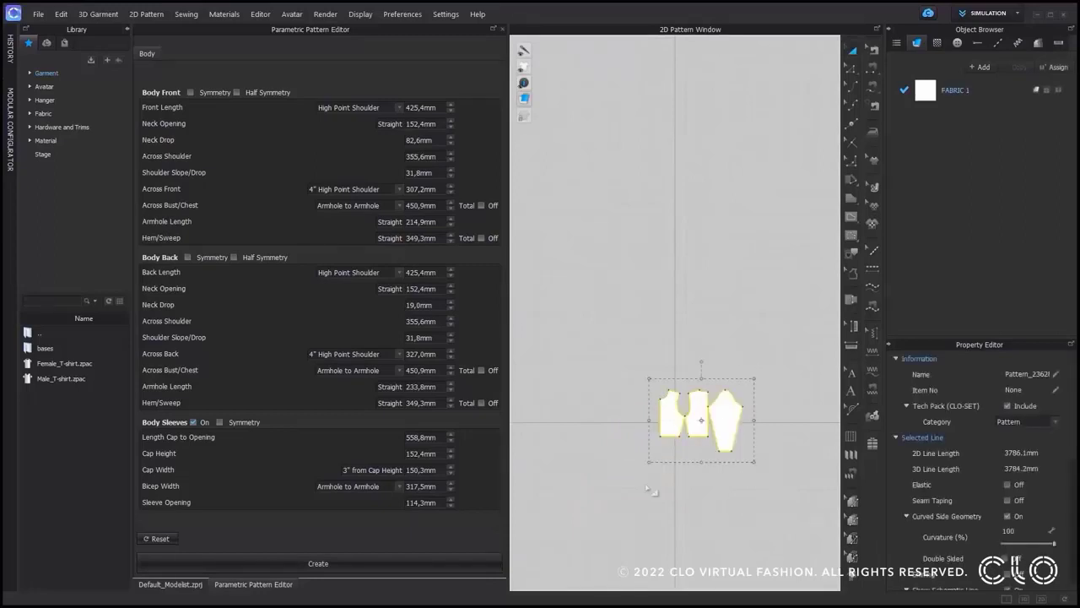
key("Delete")
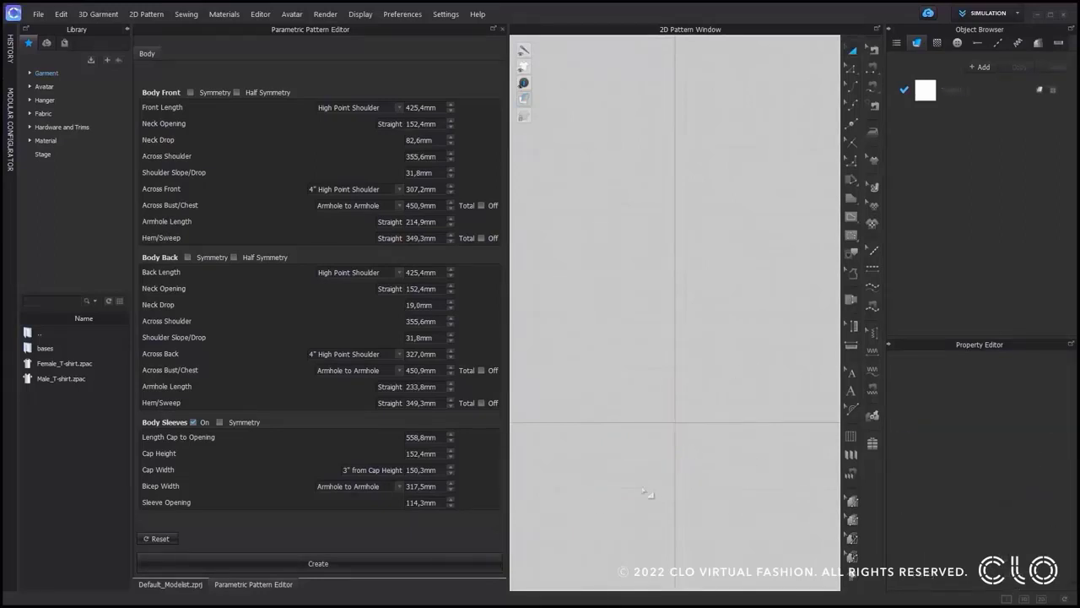
left_click(218, 423)
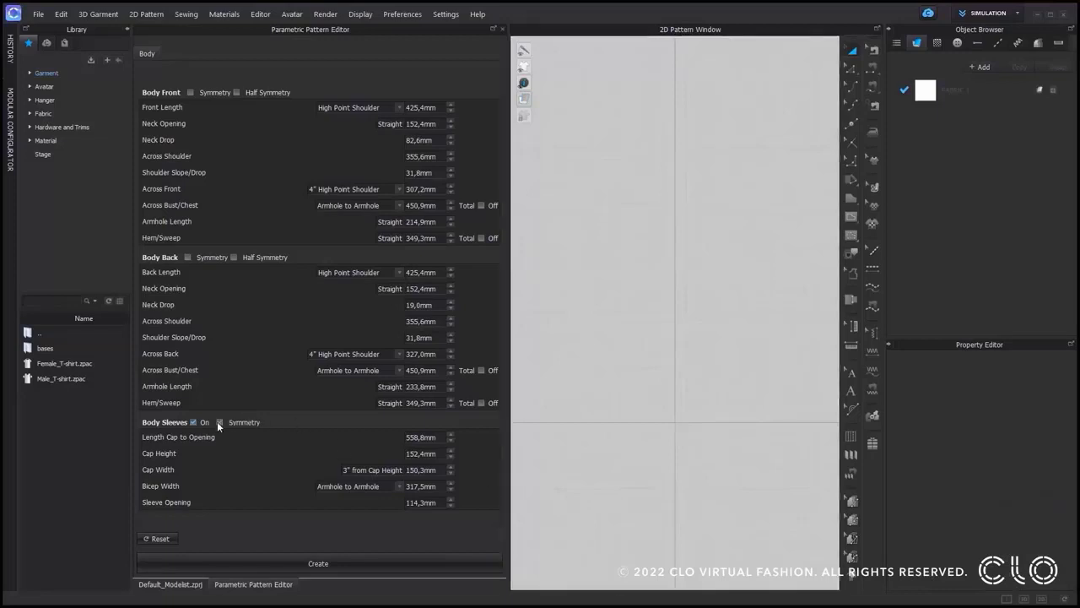
left_click(317, 560)
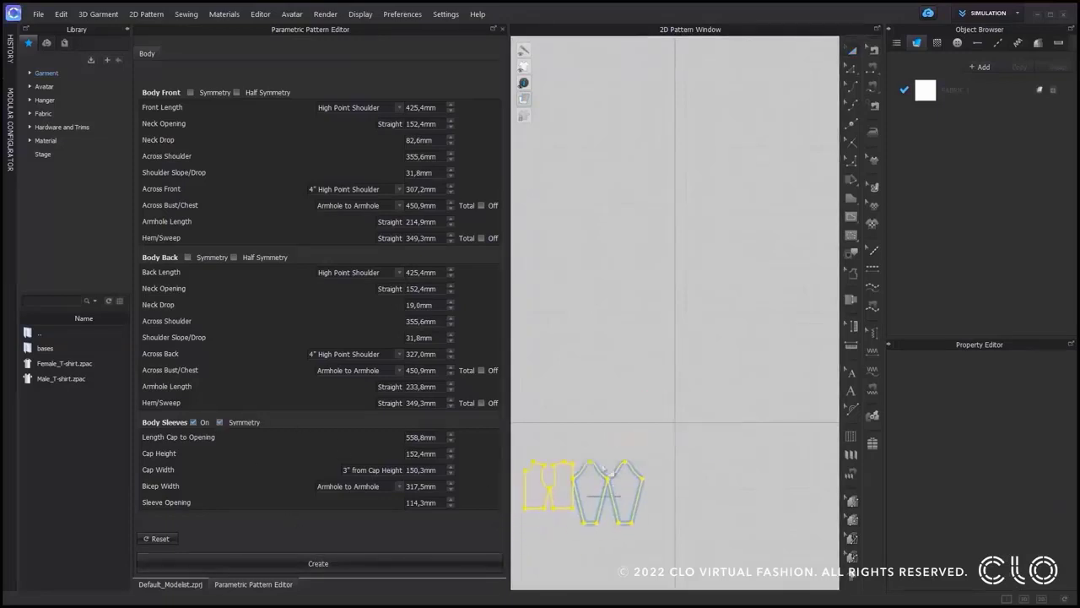
left_click(726, 489)
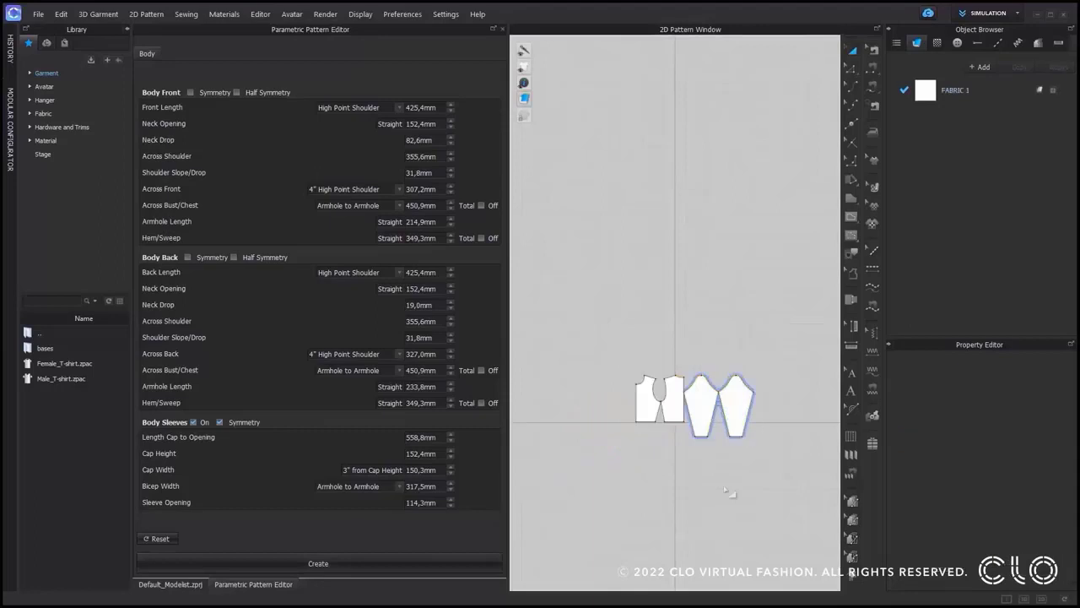
Step: Delete the body and sleeve patterns, and reset the parametric pattern settings to their defaults
left_click_drag(807, 337, 616, 489)
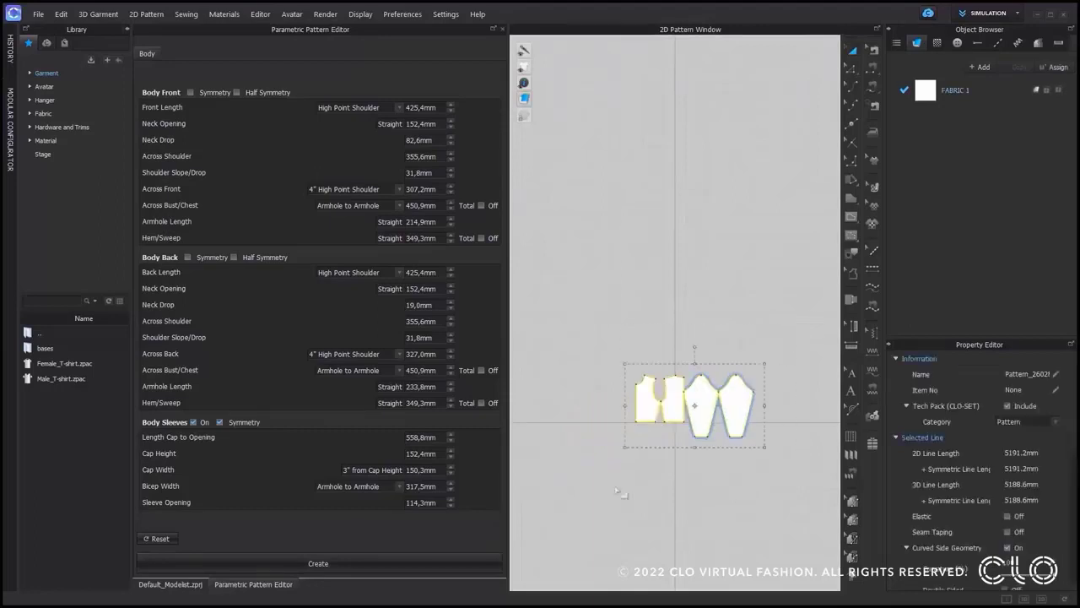
key("Delete")
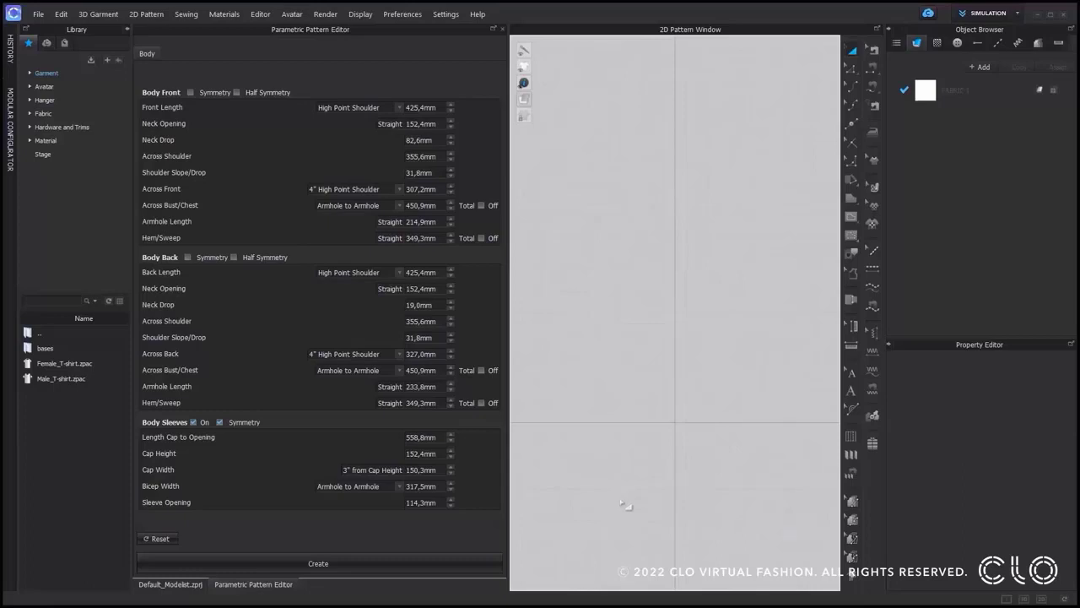
left_click(169, 538)
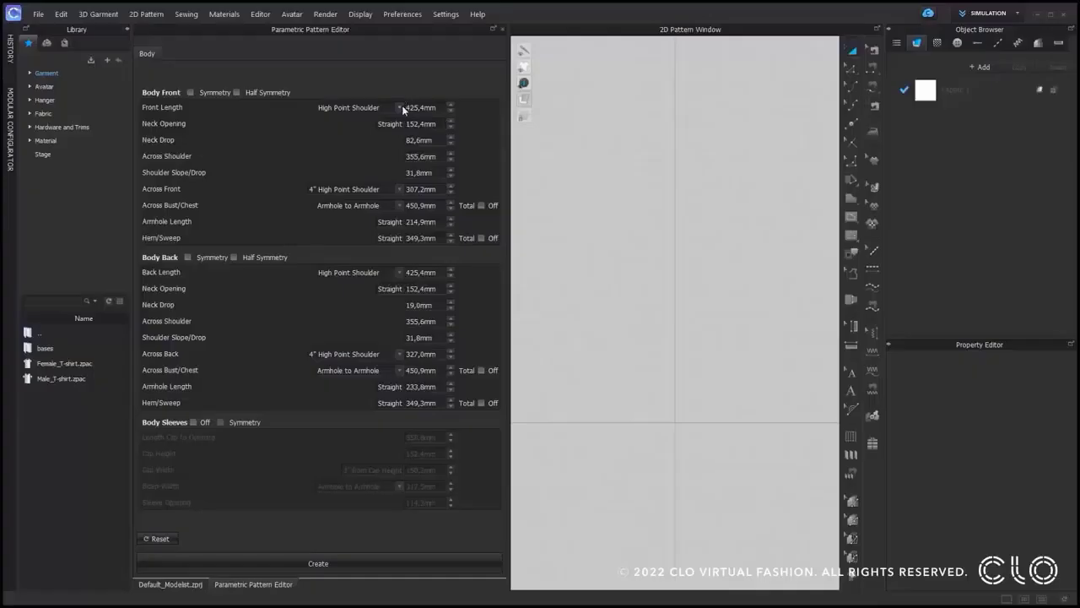
Step: Set the Body Front length to 540 mm from High Point Shoulder and its neck opening to 190 mm
left_click(401, 106)
left_click(388, 116)
double_click(419, 107)
type("540")
double_click(440, 123)
type("190")
key("Return")
Step: Set the Body Front neck drop to 70 mm, across shoulder to 390 mm and shoulder slope to 40 mm
double_click(436, 140)
type("70")
key("Return")
double_click(437, 156)
type("390")
key("Return")
double_click(438, 173)
type("40")
key("Return")
Step: Set the Body Front's Across Front to 360 mm, measured at 4" High Point Shoulder
left_click(395, 189)
left_click(383, 194)
double_click(437, 189)
type("36")
key("Return")
Step: Set the front Across Bust/Chest, measured Armhole to Armhole, to 840 mm with Total on
left_click(399, 205)
left_click(390, 218)
left_click(481, 205)
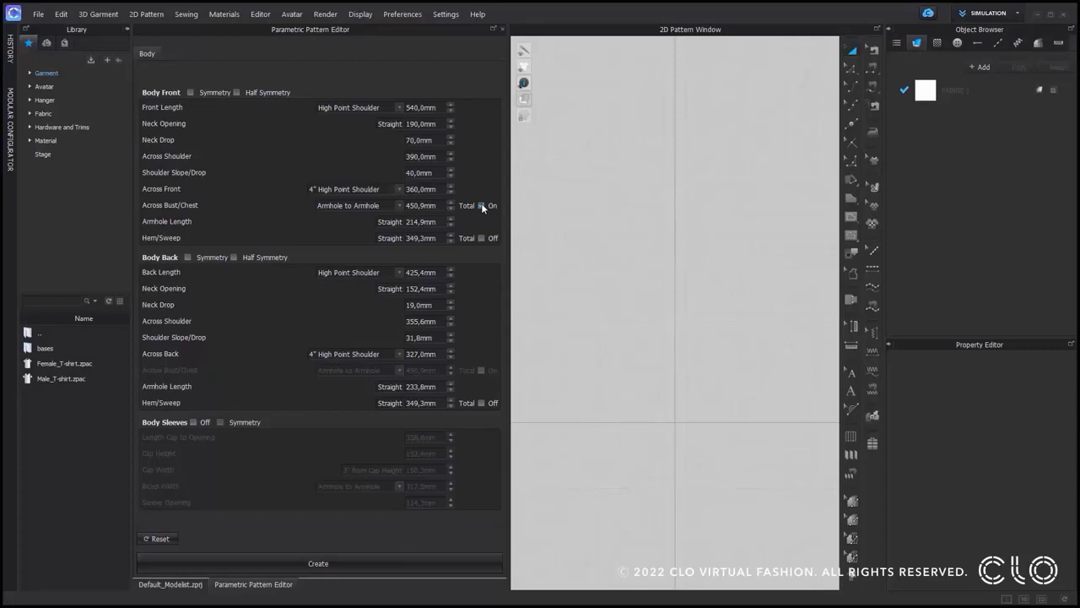
double_click(442, 206)
type("840")
key("Return")
Step: Set the front armhole length to 170 mm and the Hem/Sweep to 840 mm with Total on
double_click(442, 221)
type("170")
key("Return")
left_click(480, 238)
double_click(440, 237)
type("840")
key("Return")
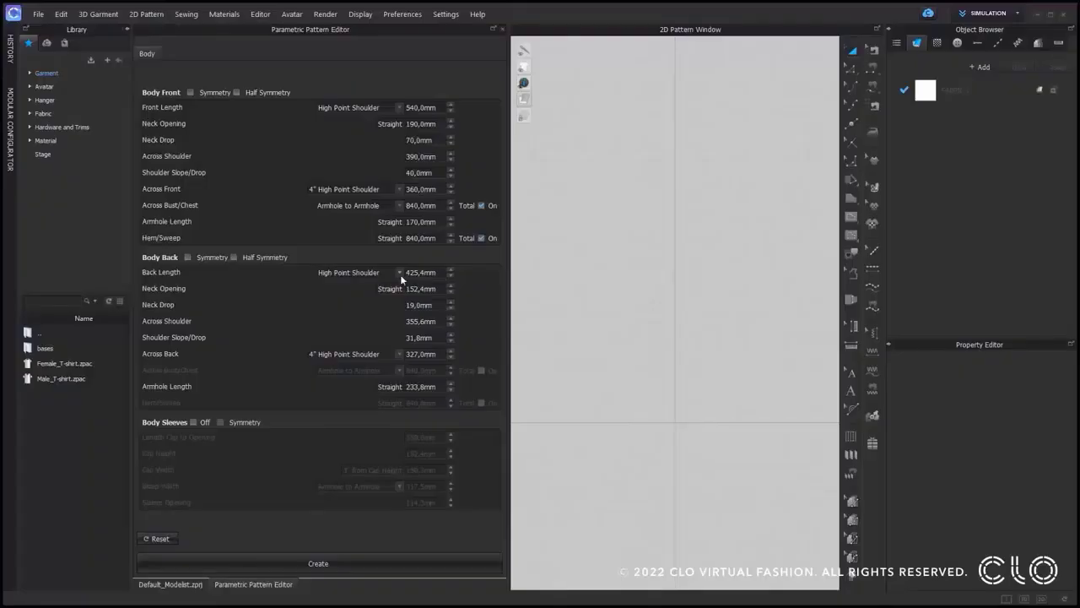
Step: Set the Body Back length to 550 mm from High Point Shoulder and its neck opening to 200 mm
left_click(400, 272)
left_click(354, 279)
double_click(445, 270)
type("550,0mm")
double_click(441, 288)
type("200mm")
Step: Set the Body Back neck drop to 30 mm, across shoulder to 410 mm and shoulder slope to 40 mm
key("Tab")
type("30")
key("Tab")
type("410")
key("Tab")
type("40")
Step: Set Across Back to 380 mm at 4" High Point Shoulder and the back armhole length to 200 mm
left_click(400, 354)
double_click(420, 353)
type("380")
key("Tab")
type("200")
key("Tab")
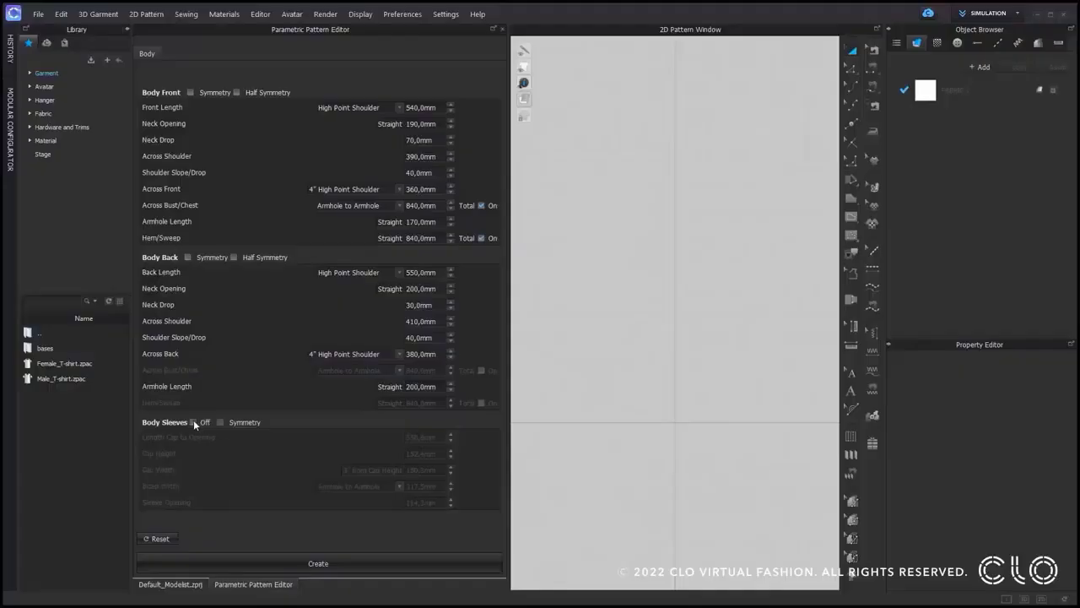
Step: Turn on Body Sleeves with a cap-to-opening length of 160 mm, cap height of 95 mm and cap width of 245 mm
left_click(194, 421)
double_click(440, 439)
type("160,0mm")
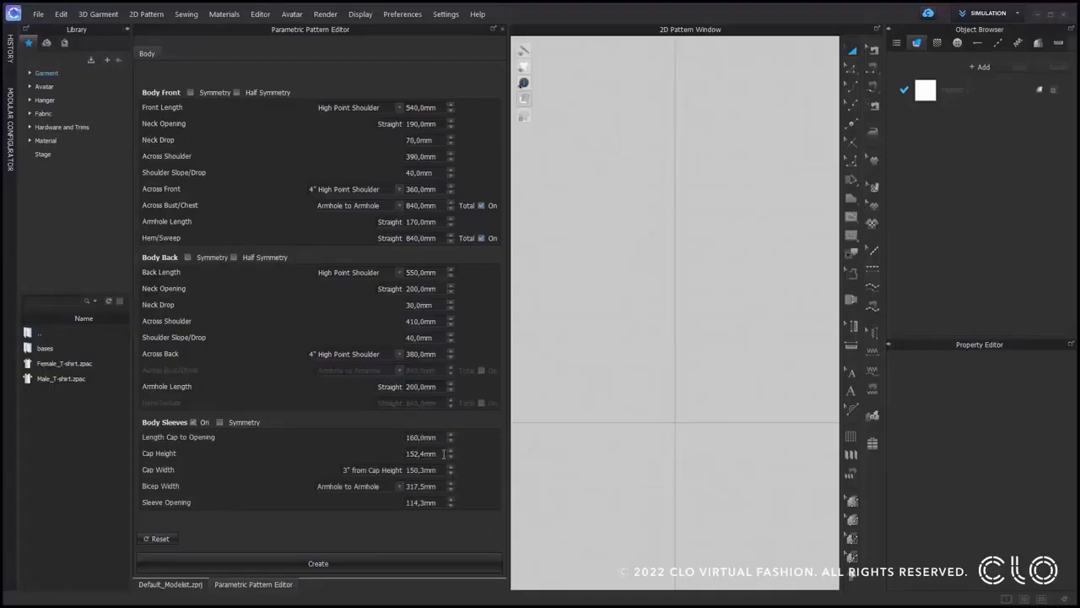
double_click(442, 453)
type("95")
double_click(441, 469)
type("245")
Step: Set the sleeve's bicep width to 340 mm Armhole to Armhole and the sleeve opening to 300 mm
left_click(348, 486)
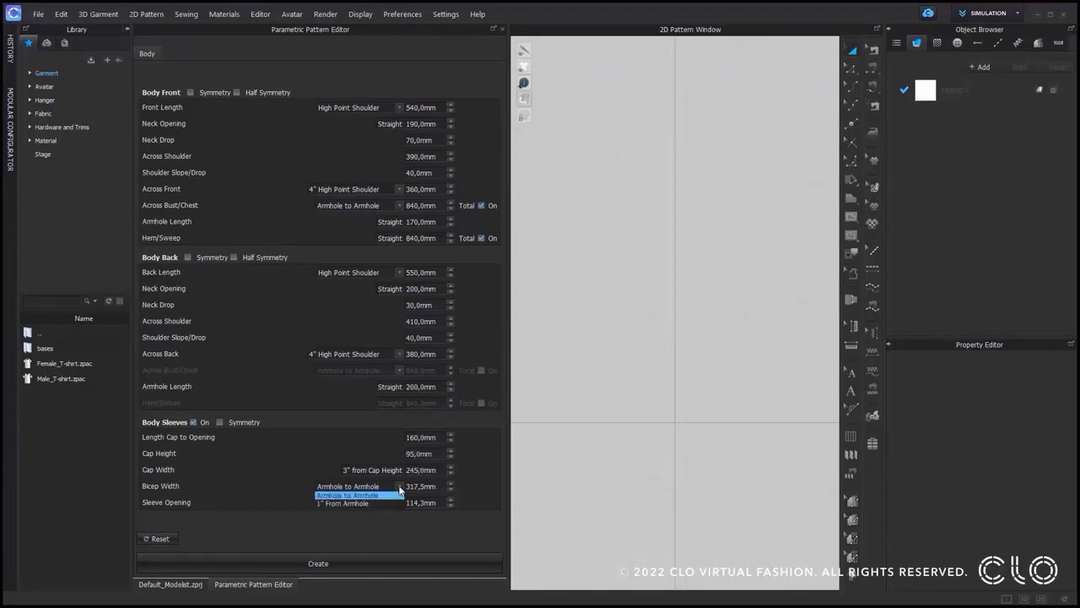
left_click(355, 492)
double_click(420, 486)
type("340")
key("Tab")
type("300")
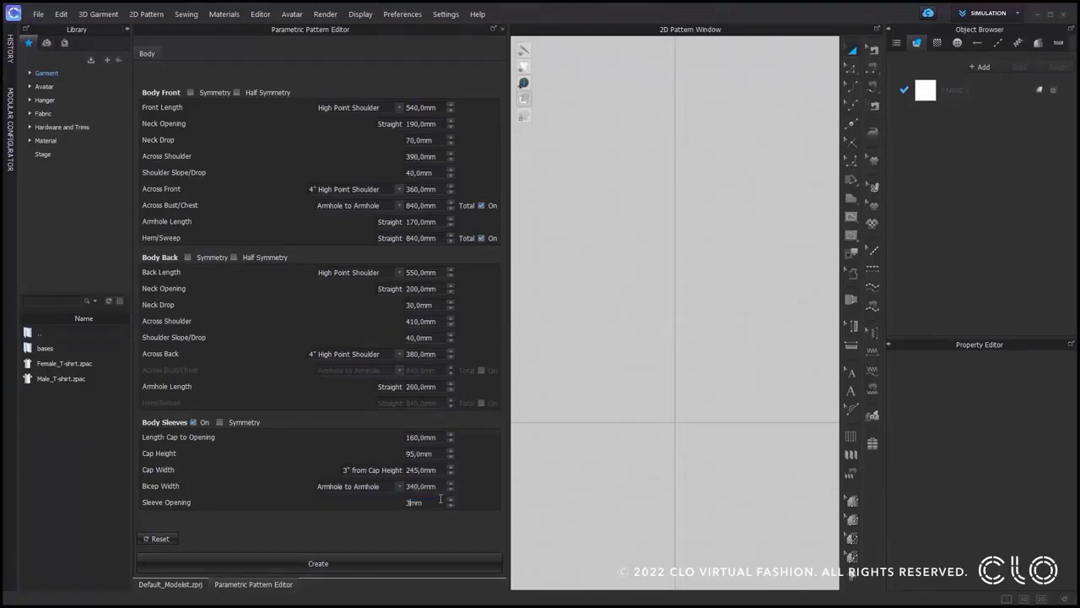
key("Return")
Step: Create the front, back and sleeve patterns with Symmetry on for all three, and place them in the 2D pattern area
left_click(364, 562)
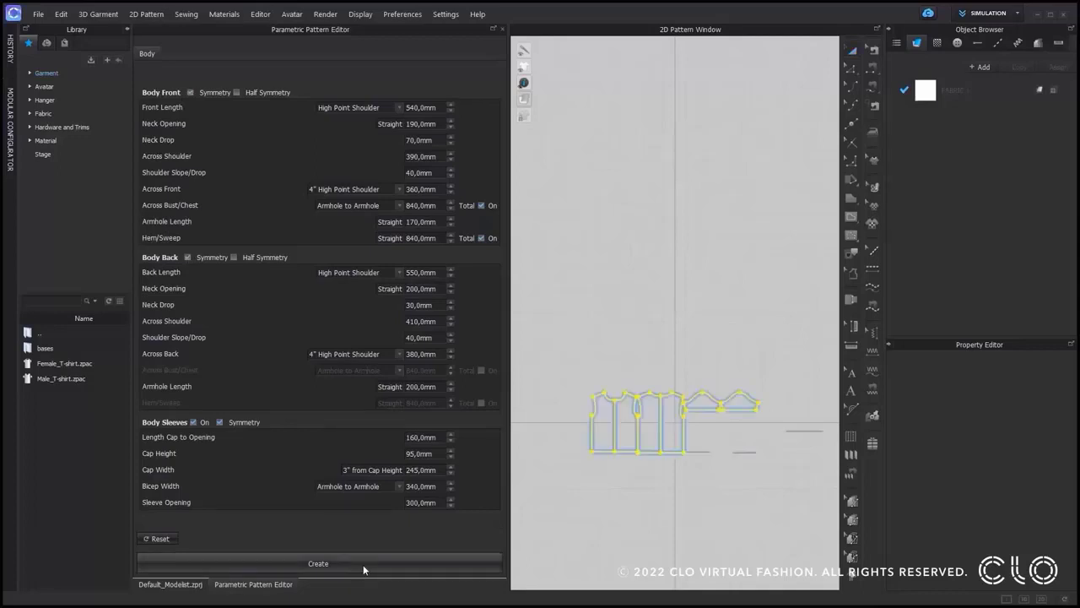
left_click(688, 390)
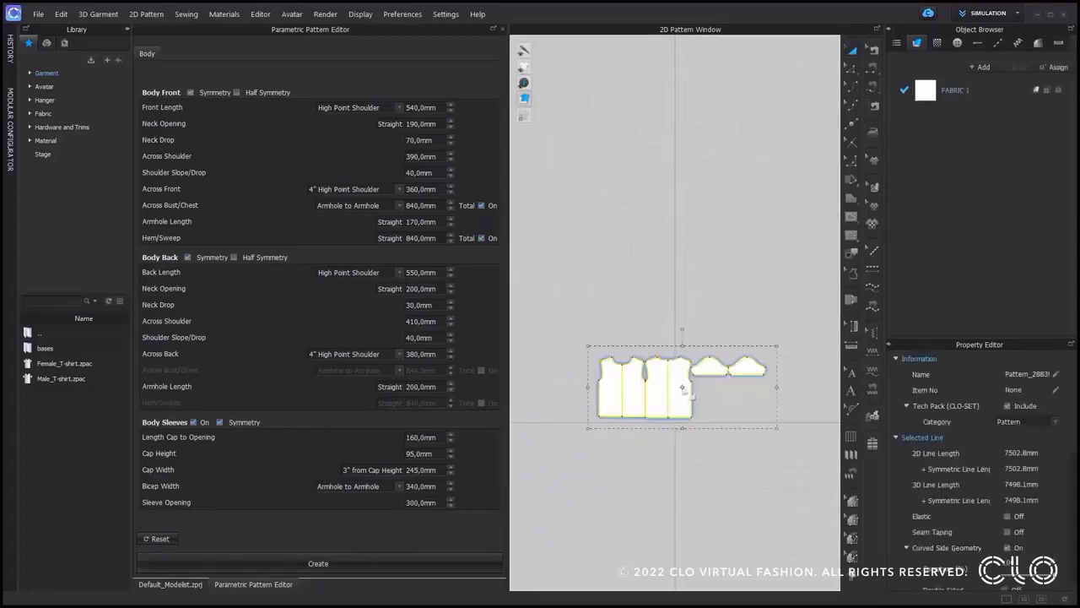
left_click(695, 414)
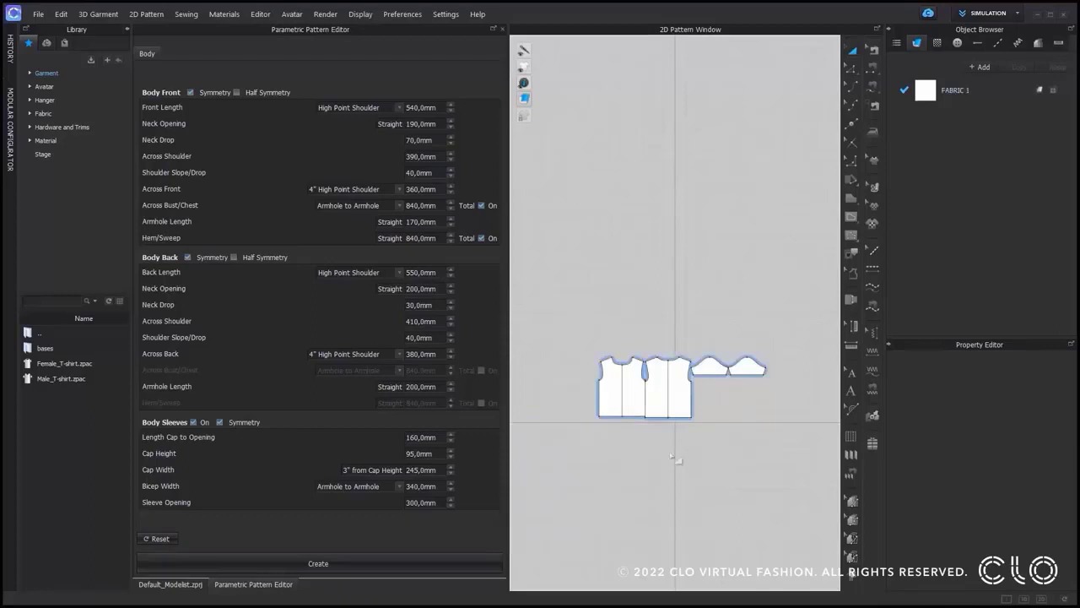
scroll(672, 456, "up", 5)
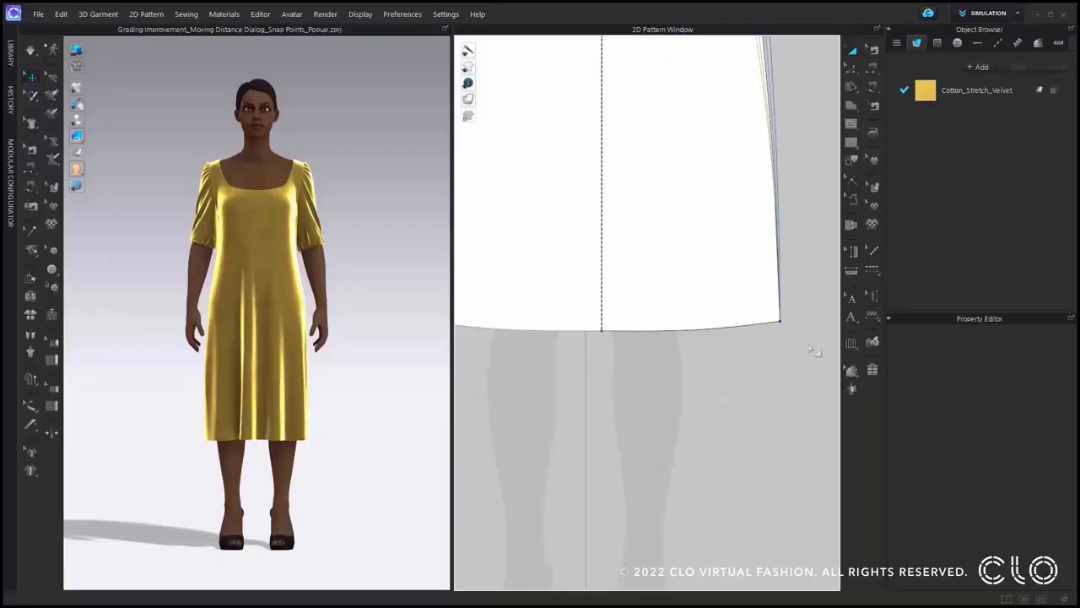
Step: Activate Edit Grading (Each) and choose 002-Front_size 2_0 at the front pattern's side hem corner
left_click(851, 372)
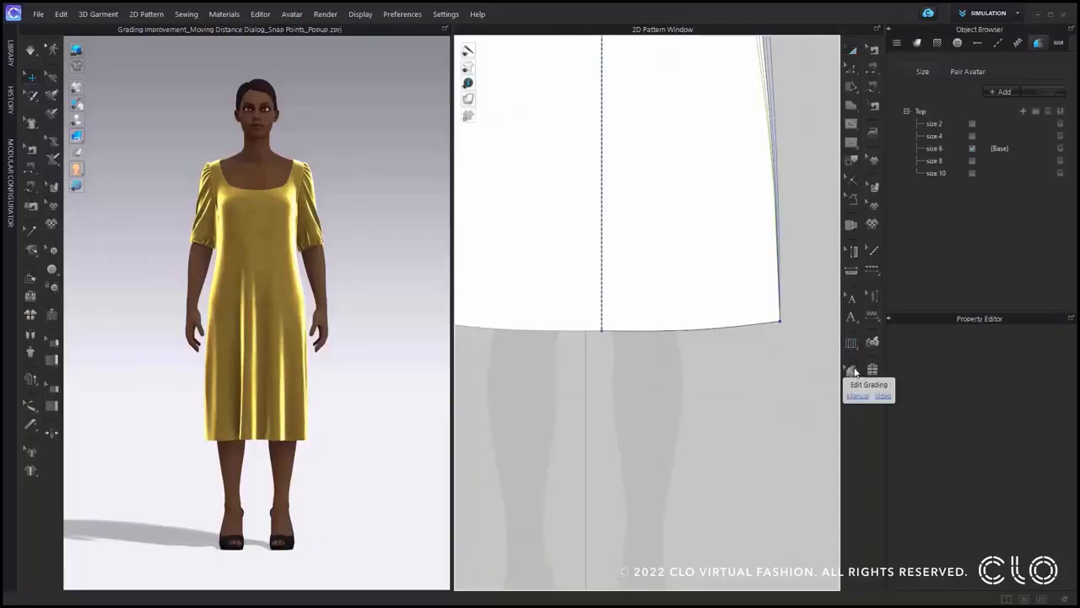
left_click(853, 371)
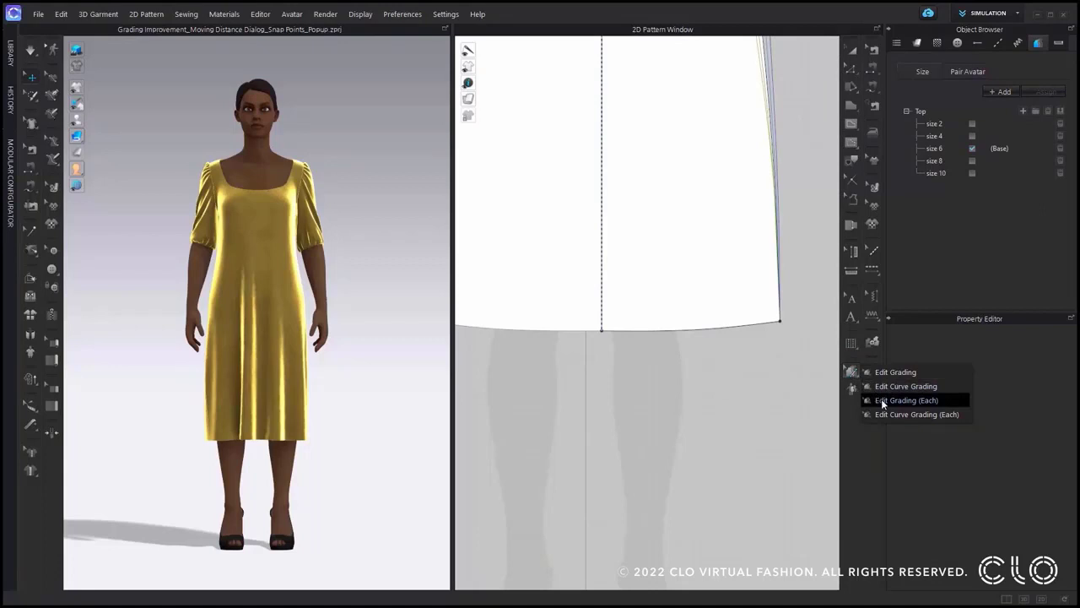
left_click(883, 401)
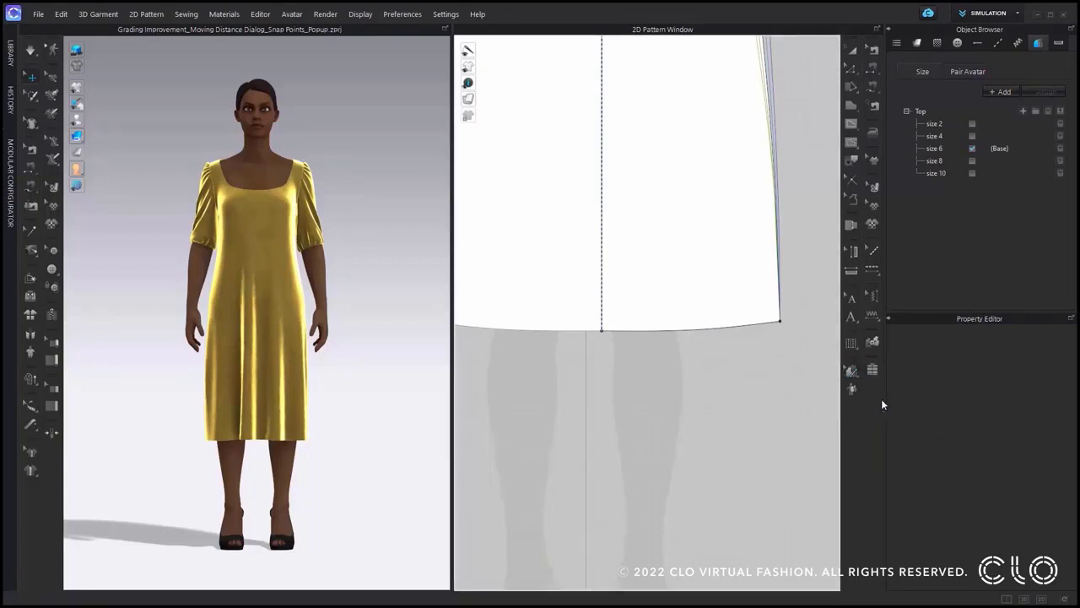
left_click(609, 337)
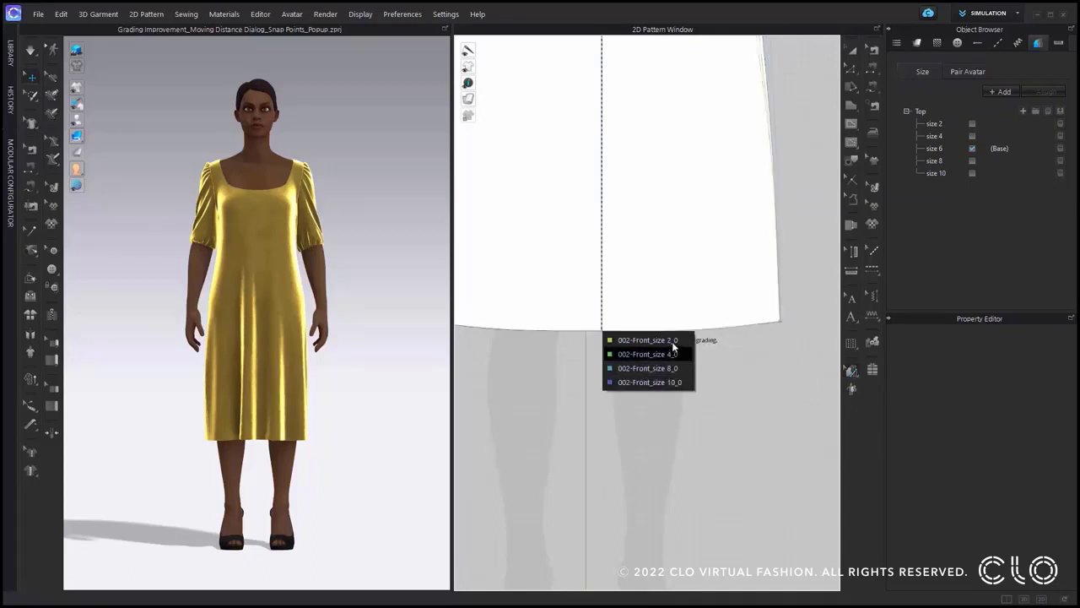
left_click(780, 324)
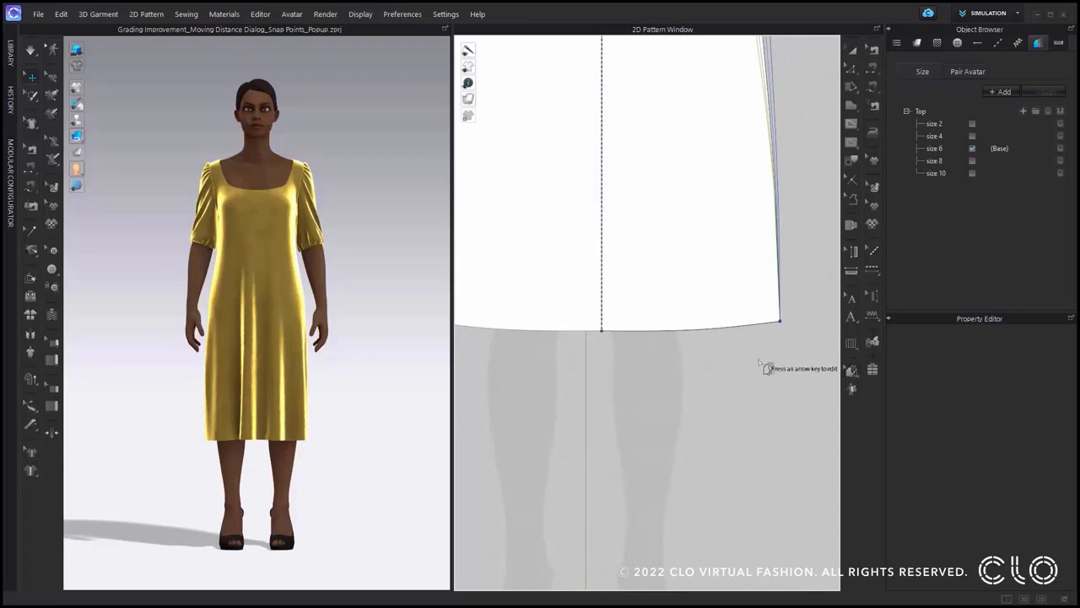
mouse_move(784, 328)
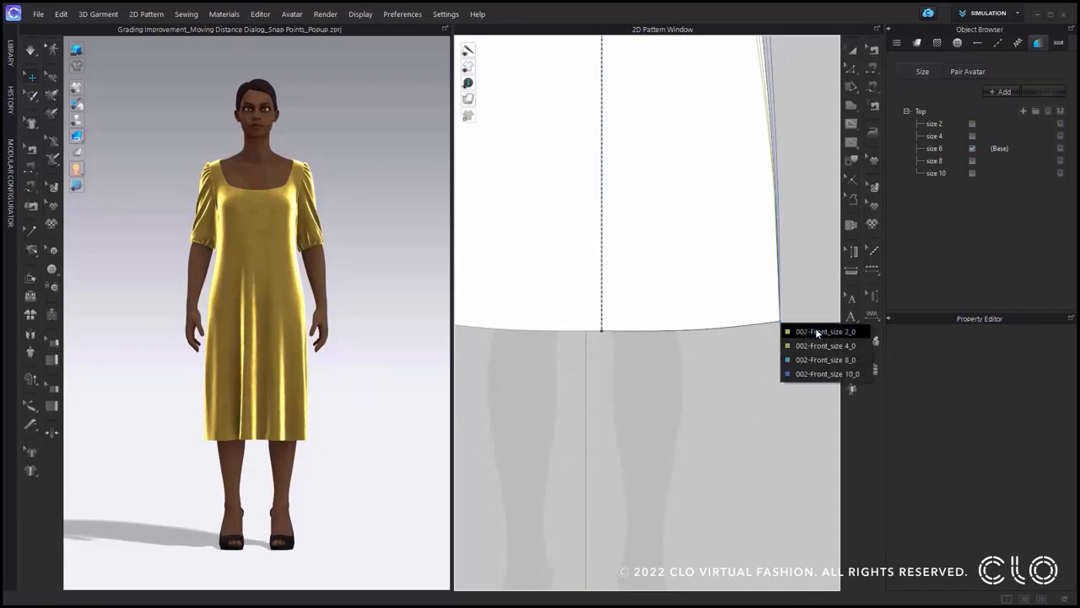
left_click(816, 332)
Step: Nudge the size 2 hem corner point about 20 mm inward and upward, and move it back to its starting position
key("Left")
key("Left")
key("Up")
key("Up")
key("Up")
key("Up")
key("Down")
key("Down")
key("Down")
key("Down")
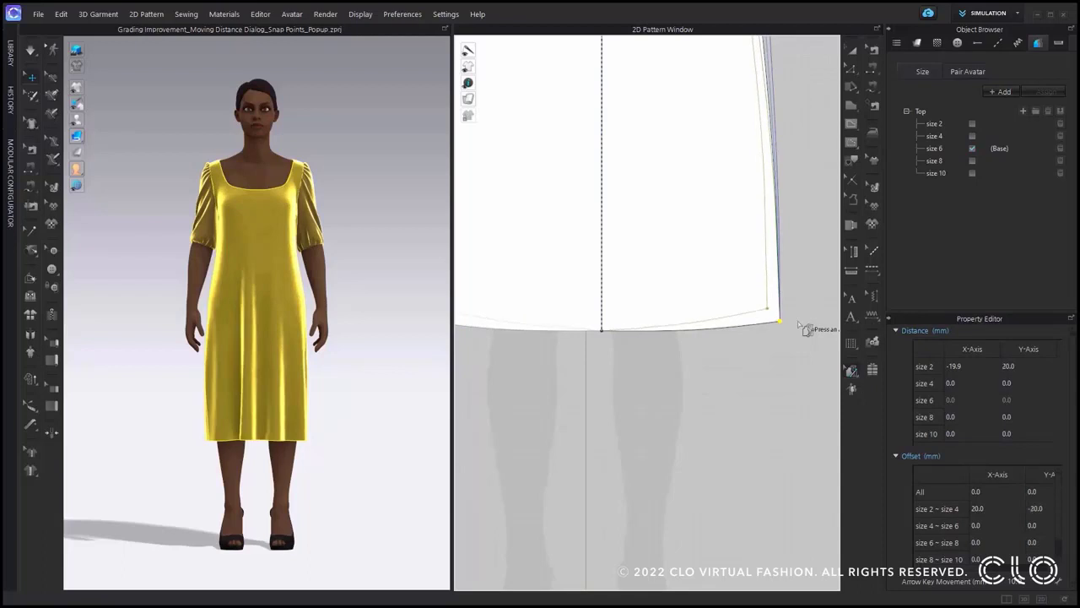
key("Right")
key("Right")
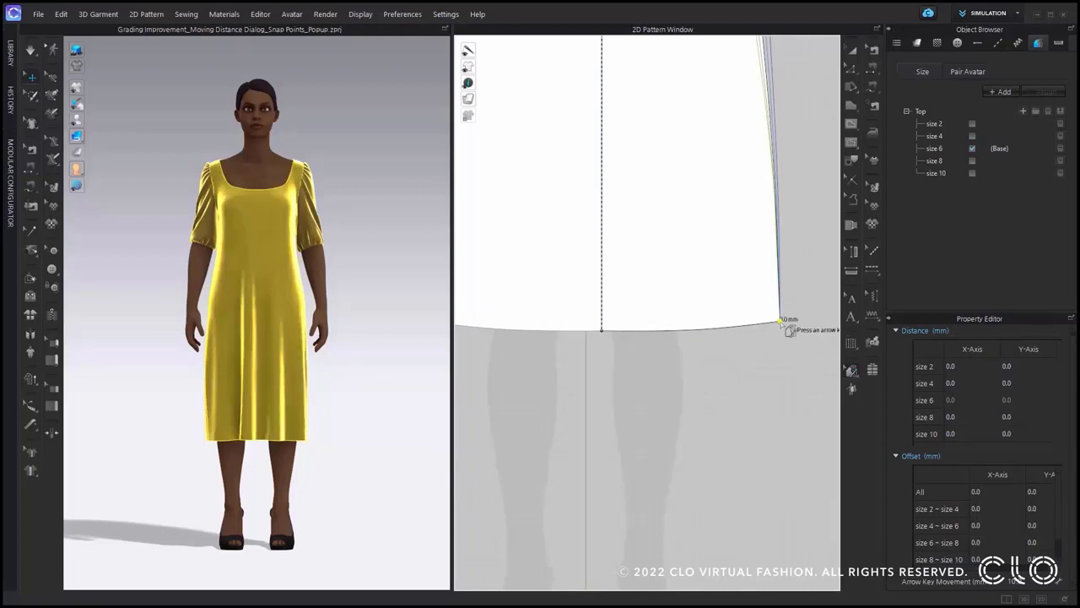
Step: Try moving the graded point at the side hem corner freely around the front pattern's outline
mouse_move(787, 327)
left_mouse_down()
mouse_move(671, 317)
mouse_move(815, 327)
mouse_move(700, 330)
mouse_move(819, 328)
mouse_move(777, 332)
left_mouse_up()
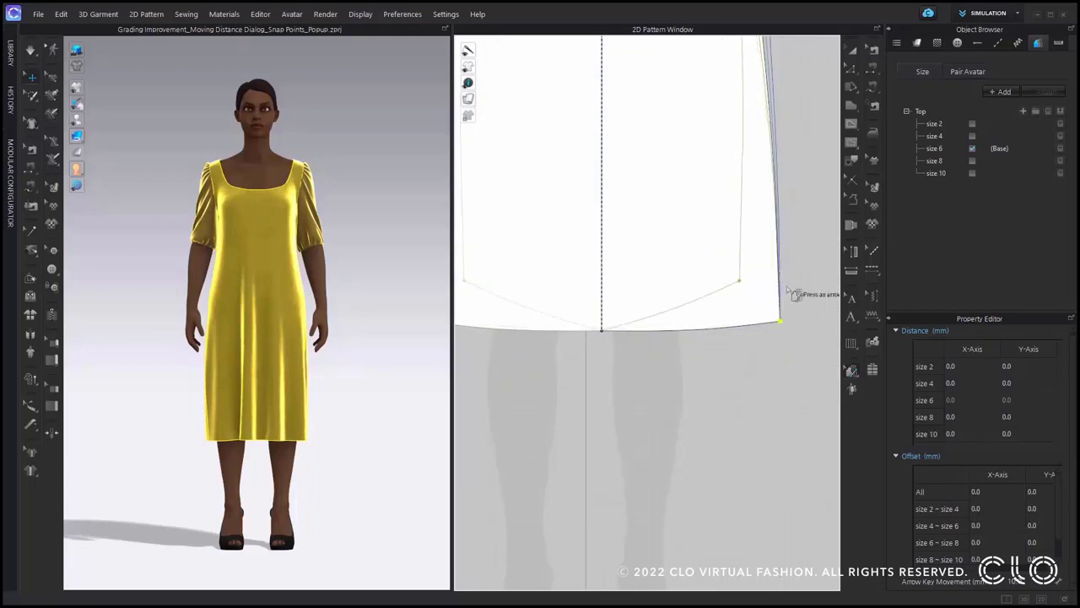
scroll(745, 302, "up", 3)
scroll(748, 302, "up", 2)
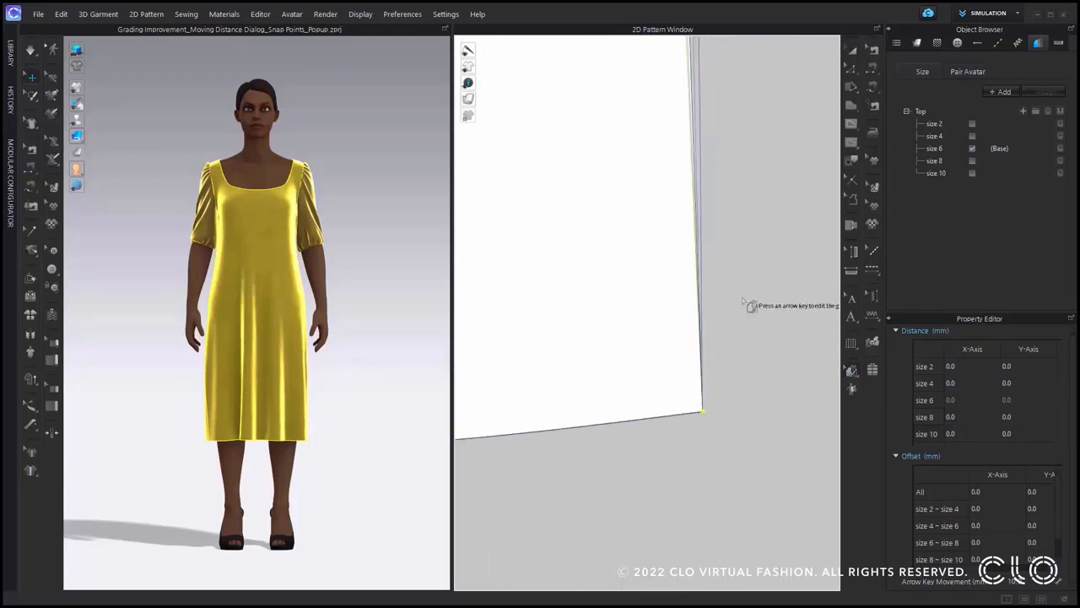
mouse_move(703, 414)
left_mouse_down()
mouse_move(701, 241)
mouse_move(705, 412)
left_mouse_up()
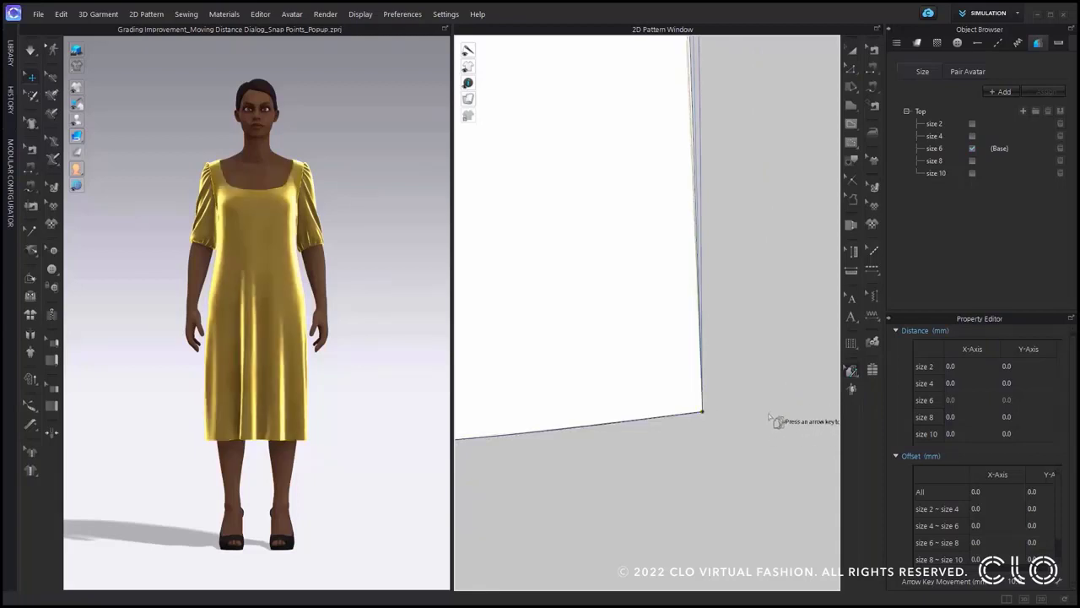
mouse_move(770, 417)
left_mouse_down()
mouse_move(723, 428)
mouse_move(771, 404)
left_mouse_up()
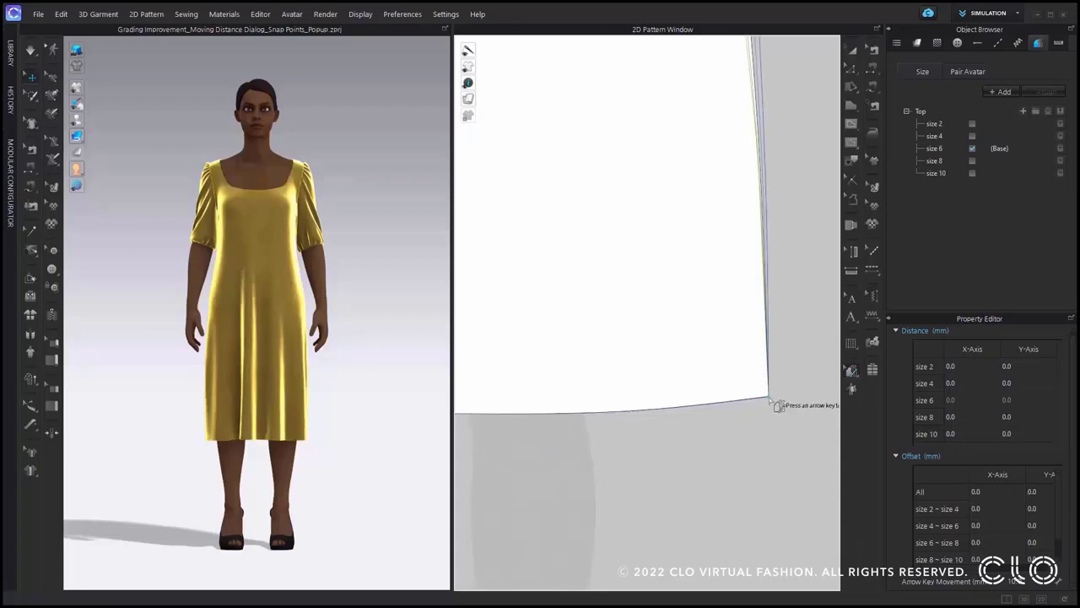
Step: Move the graded hem corner point up along the side seam with an exact Distance Moved of 80 mm
left_click_drag(776, 402, 768, 310)
right_click(768, 311)
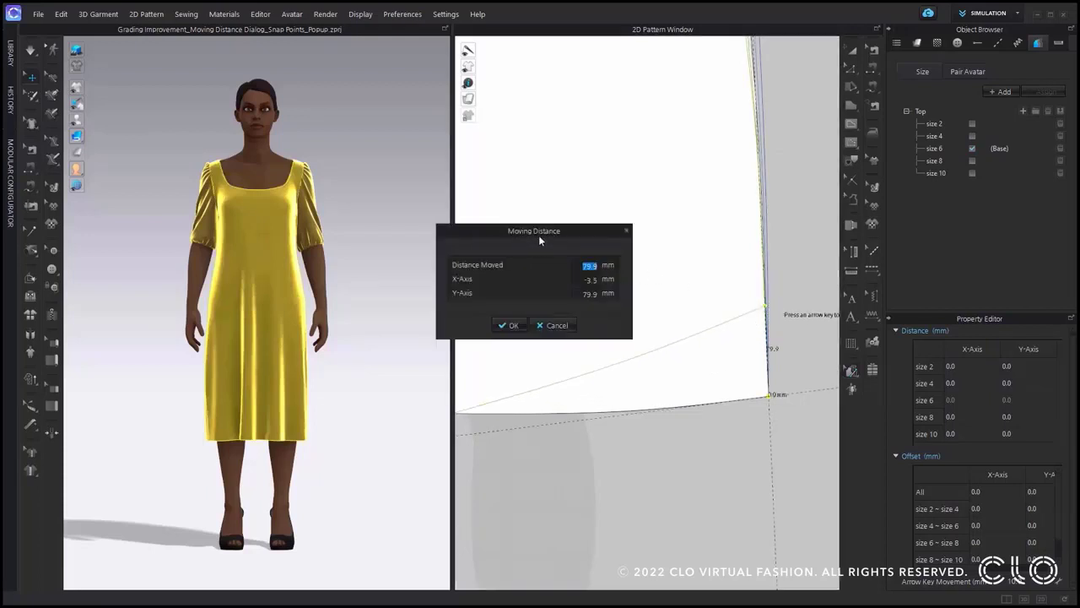
type("80")
left_click(509, 325)
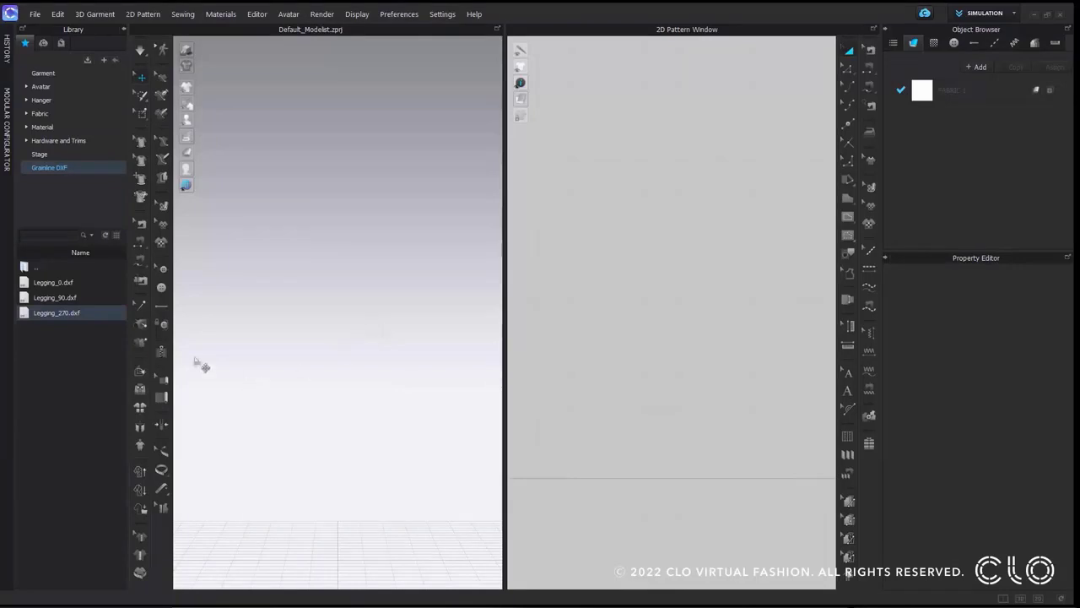
Step: Open Legging_270.dxf with Reset Grain Angle set to Maintain Original
double_click(86, 312)
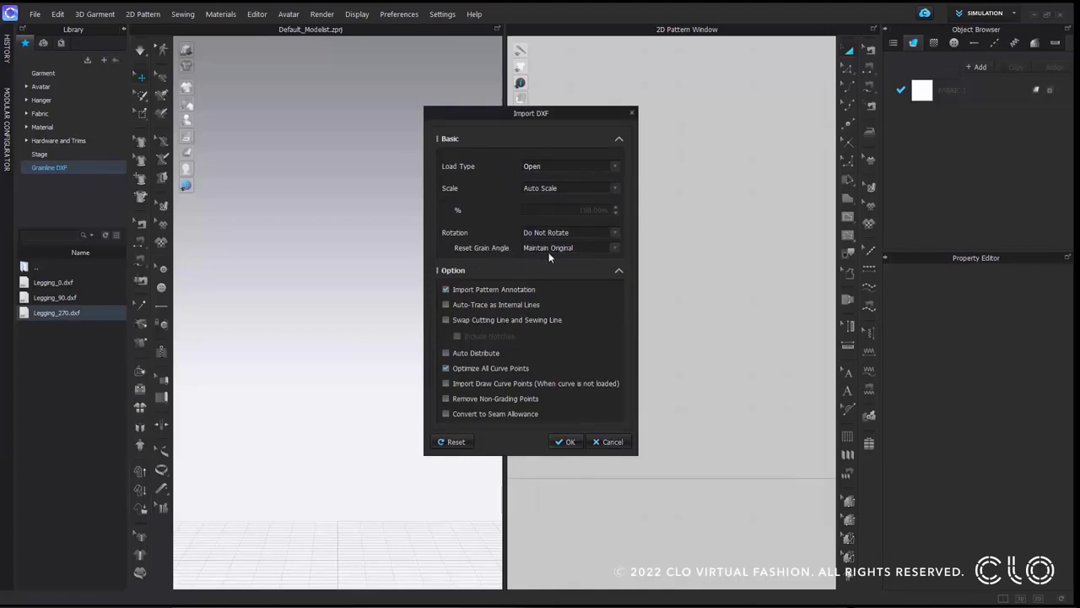
left_click(615, 248)
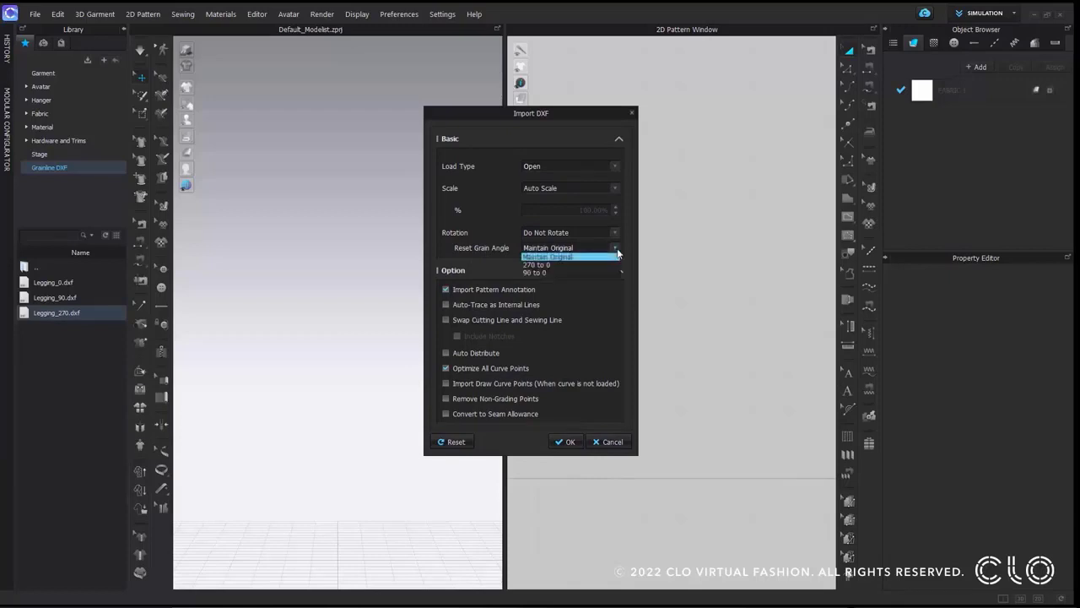
left_click(491, 258)
left_click(590, 247)
left_click(588, 257)
left_click(566, 442)
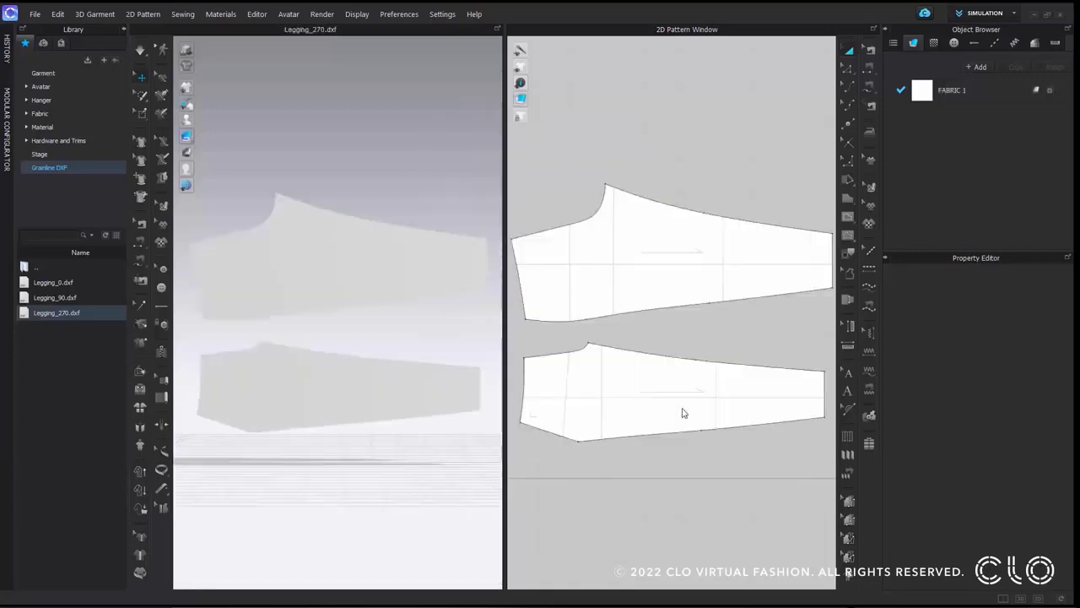
Step: Check the grain direction of the larger legging pattern
left_click(663, 277)
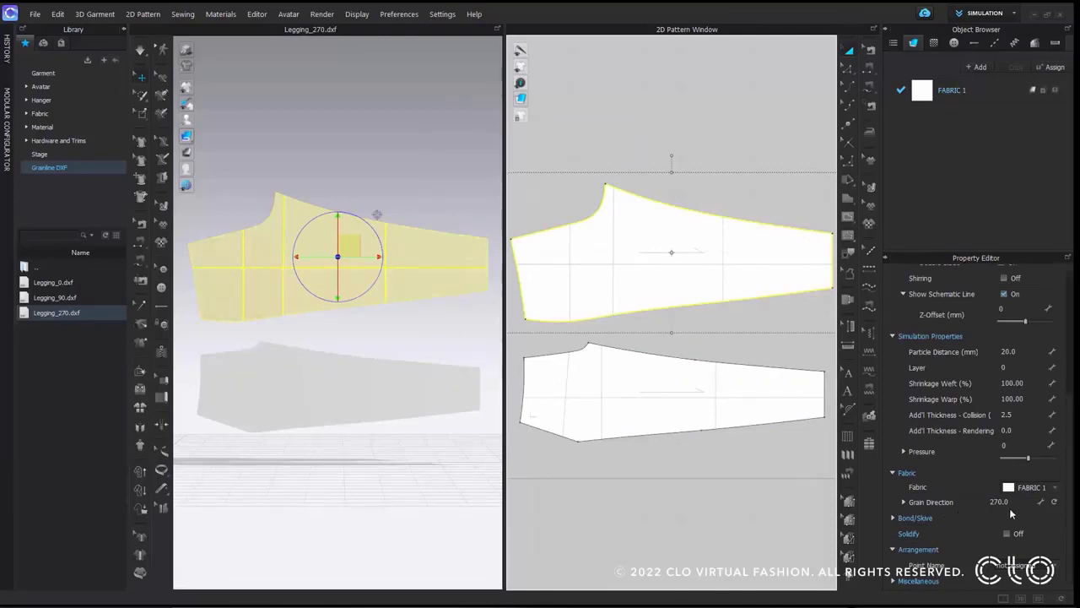
left_click(752, 499)
scroll(752, 498, "down", 3)
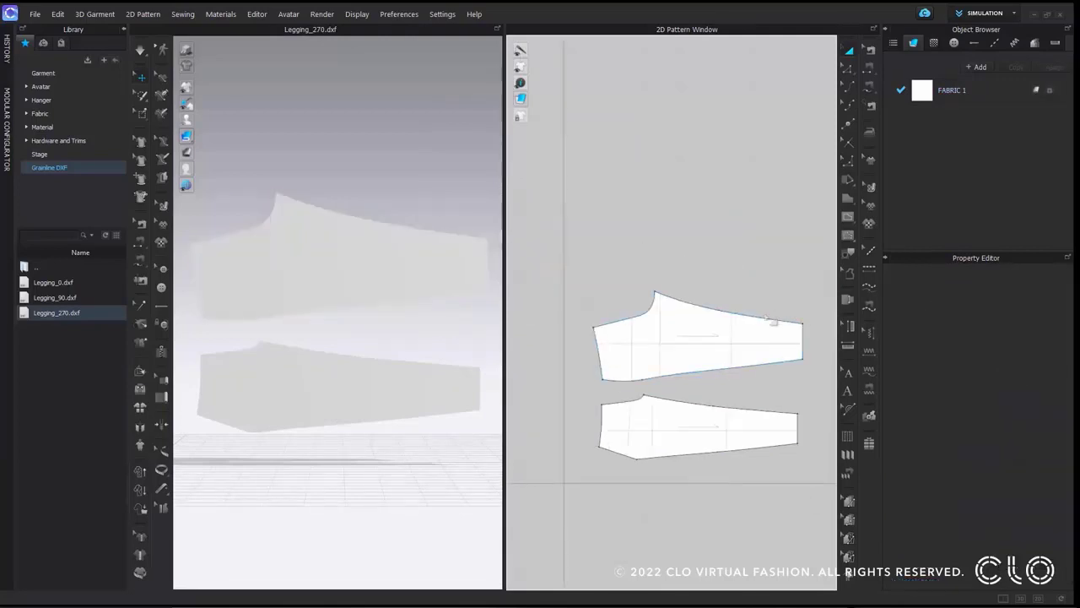
Step: Start a new project to replace the one containing the imported legging patterns
left_click(35, 13)
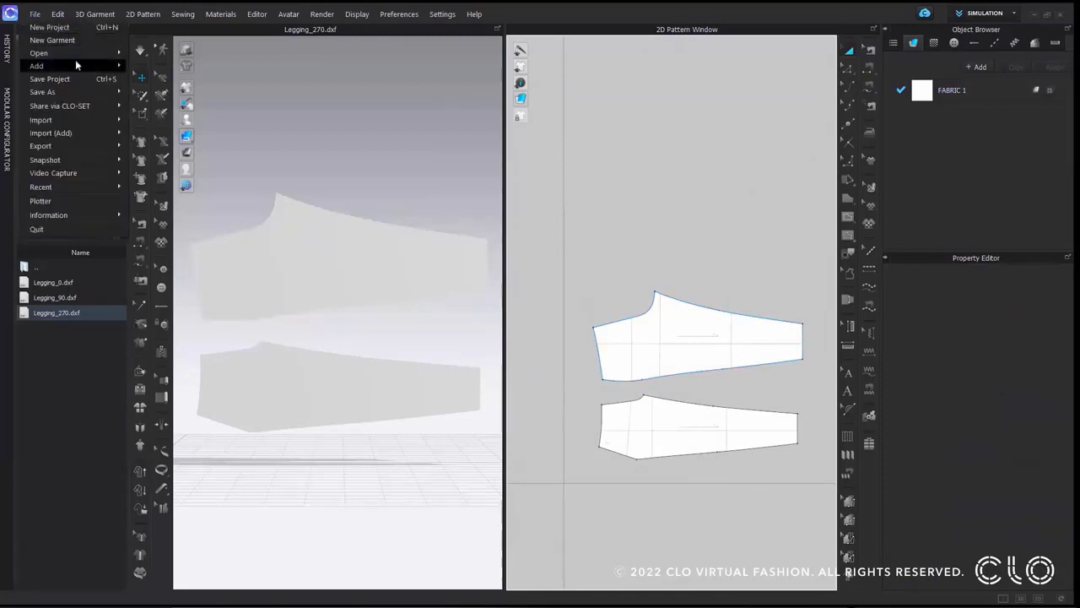
left_click(49, 27)
left_click(571, 348)
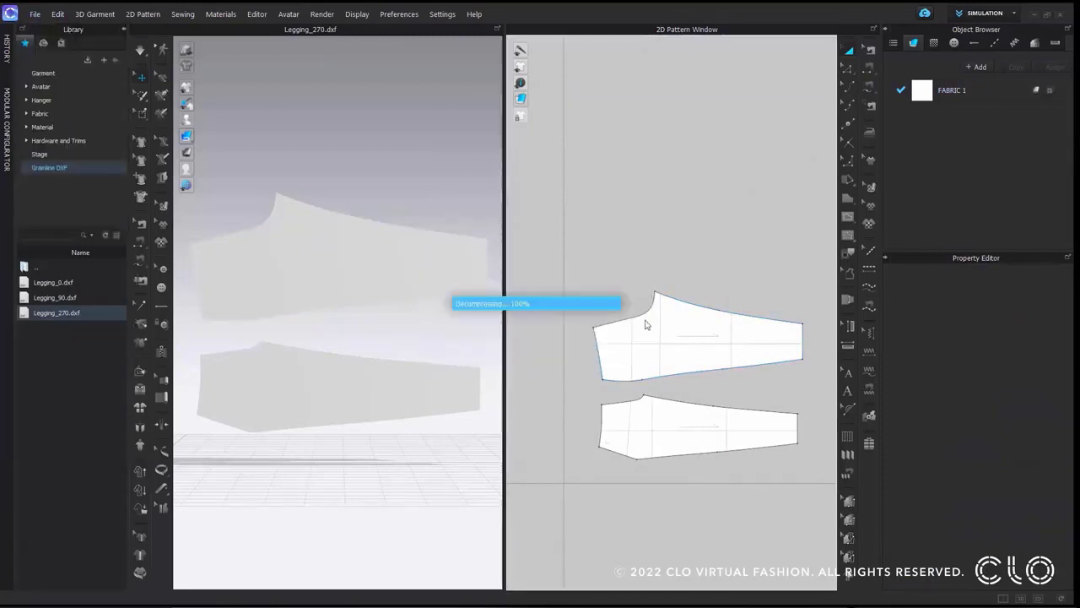
Step: Add Legging_270.dxf to the workspace with Reset Grain Angle set to 270 to 0
right_click(107, 318)
left_click(108, 319)
left_click(614, 246)
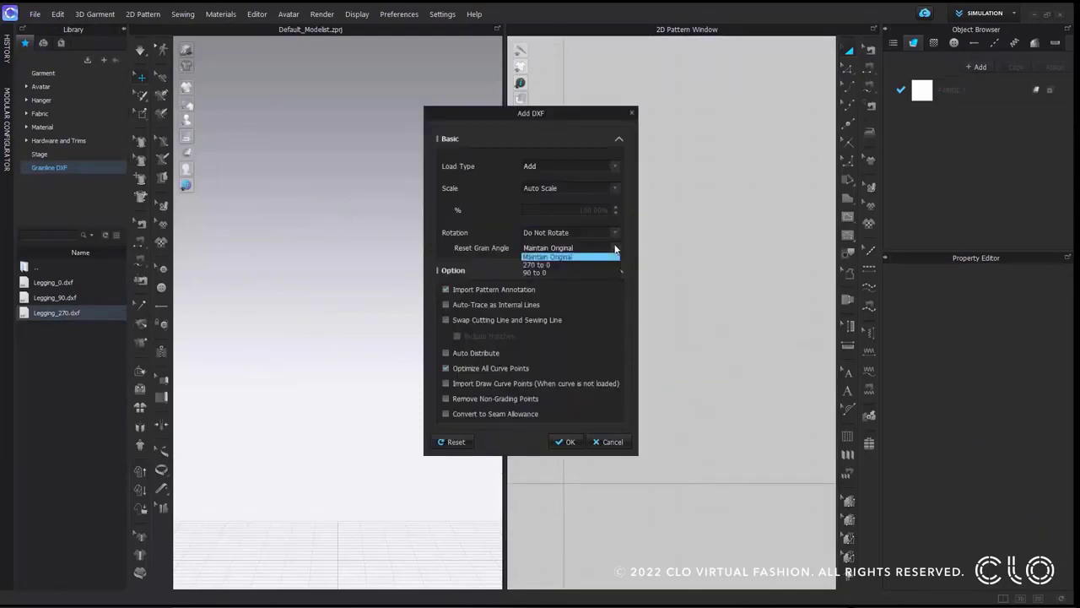
left_click(572, 266)
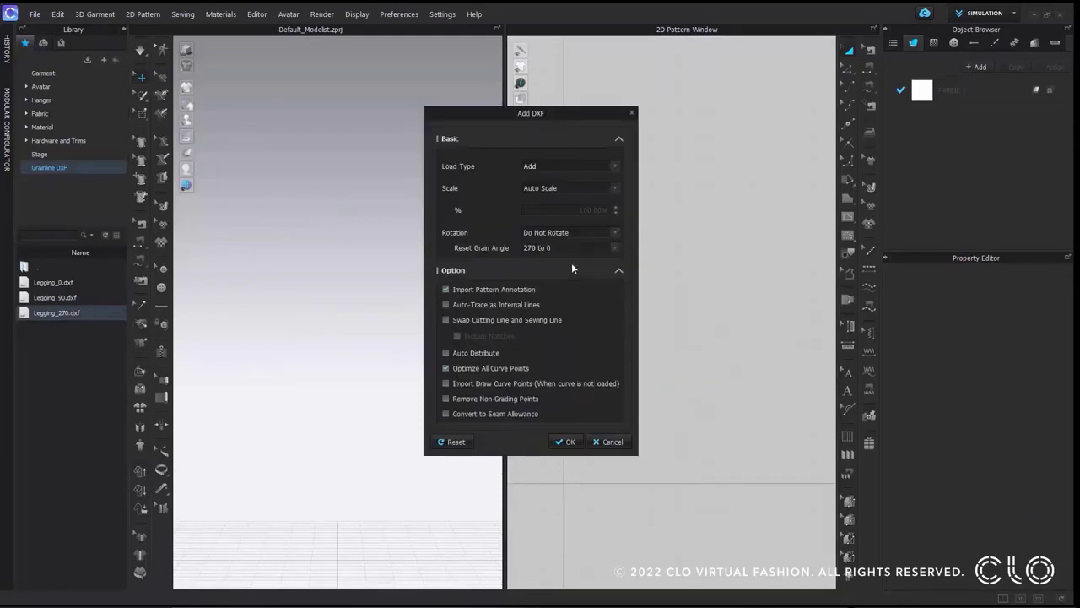
left_click(566, 441)
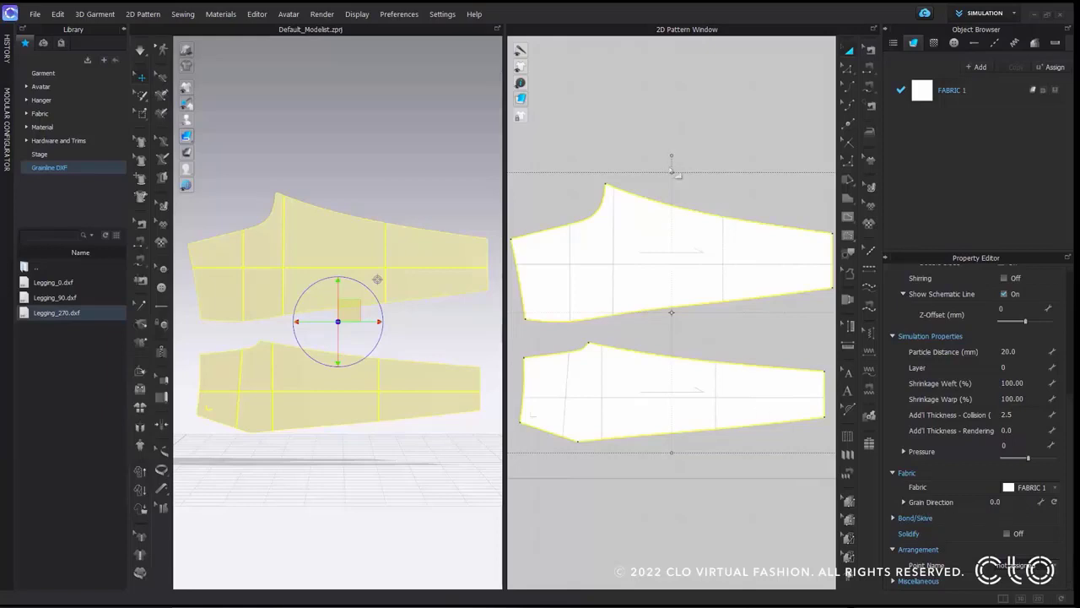
Step: Delete both imported Legging_270 patterns
left_click(723, 150)
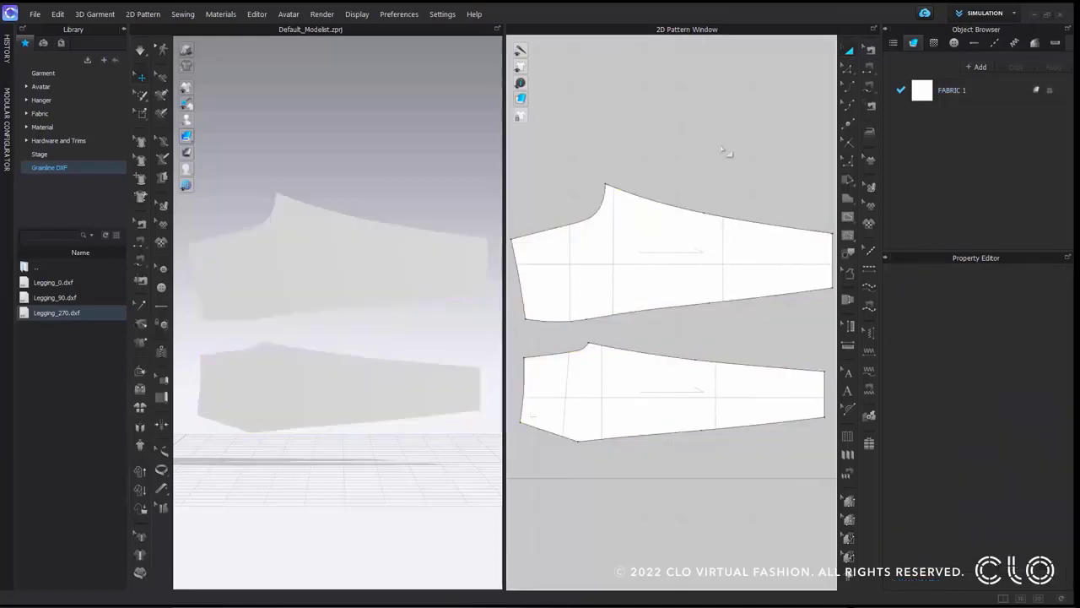
scroll(594, 236, "down", 4)
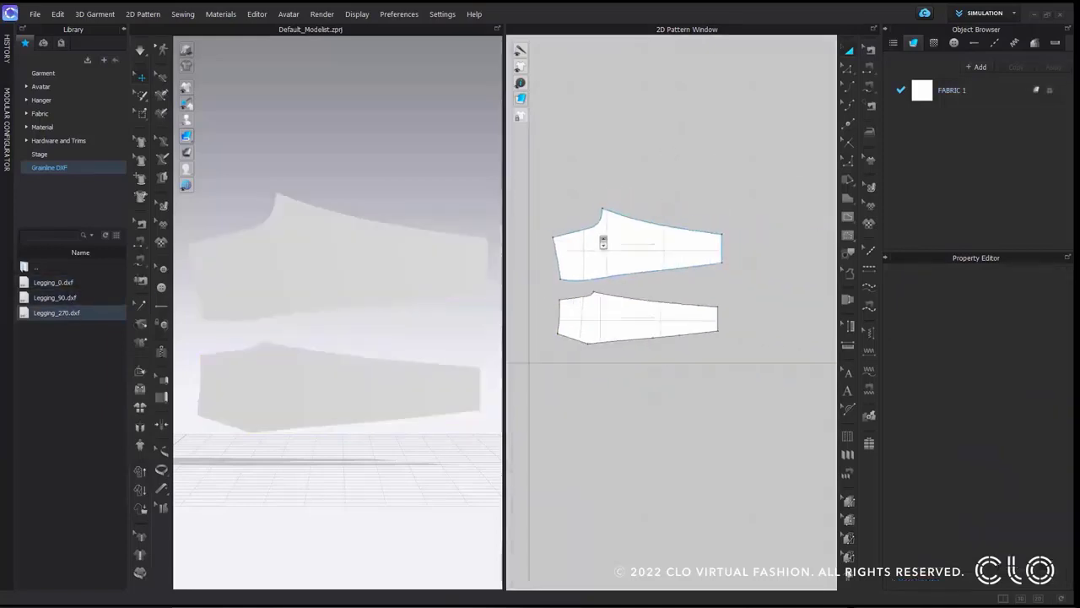
left_click_drag(750, 181, 545, 368)
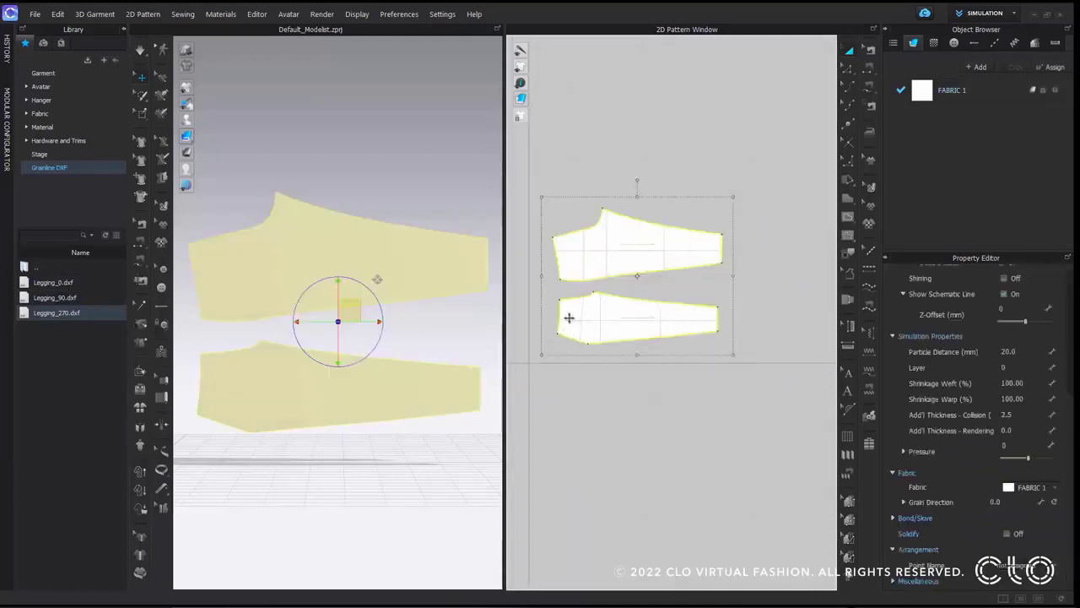
key("Delete")
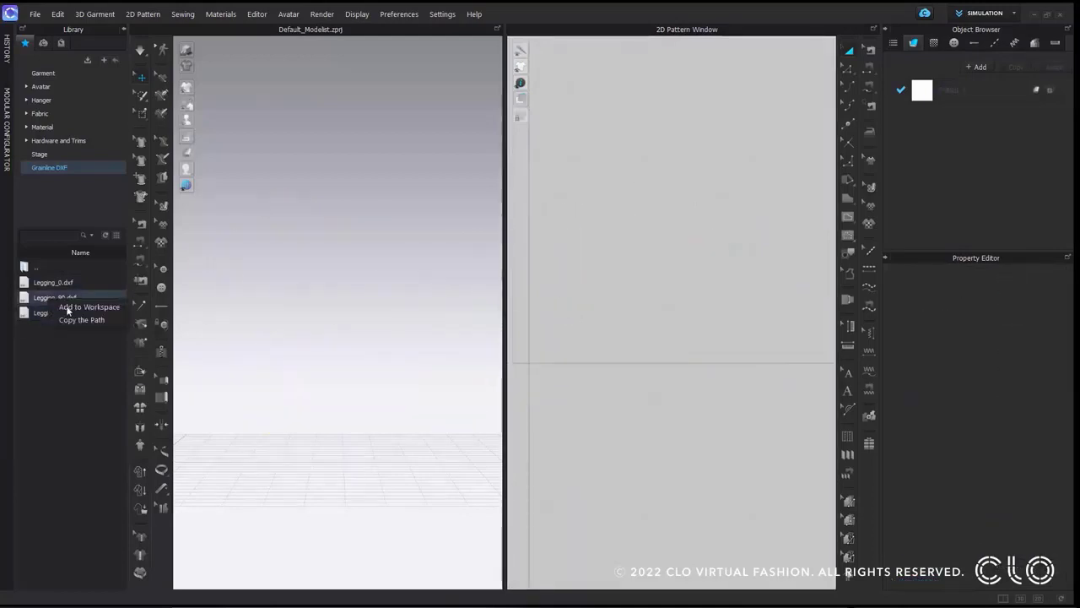
Step: Add Legging_90.dxf to the workspace with Reset Grain Angle set to 90 to 0
double_click(50, 298)
left_click(548, 248)
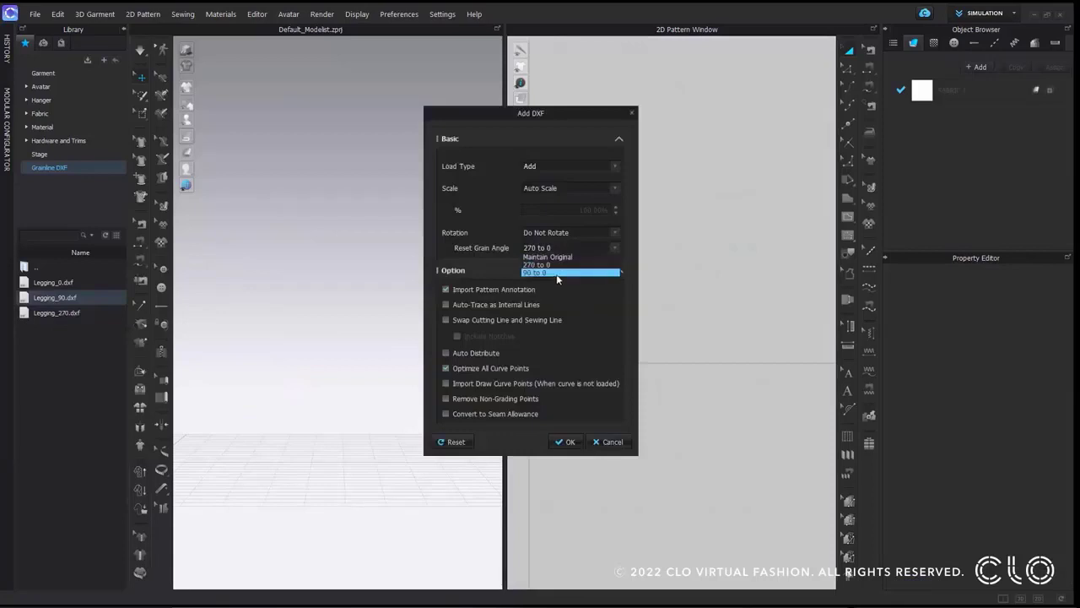
left_click(556, 274)
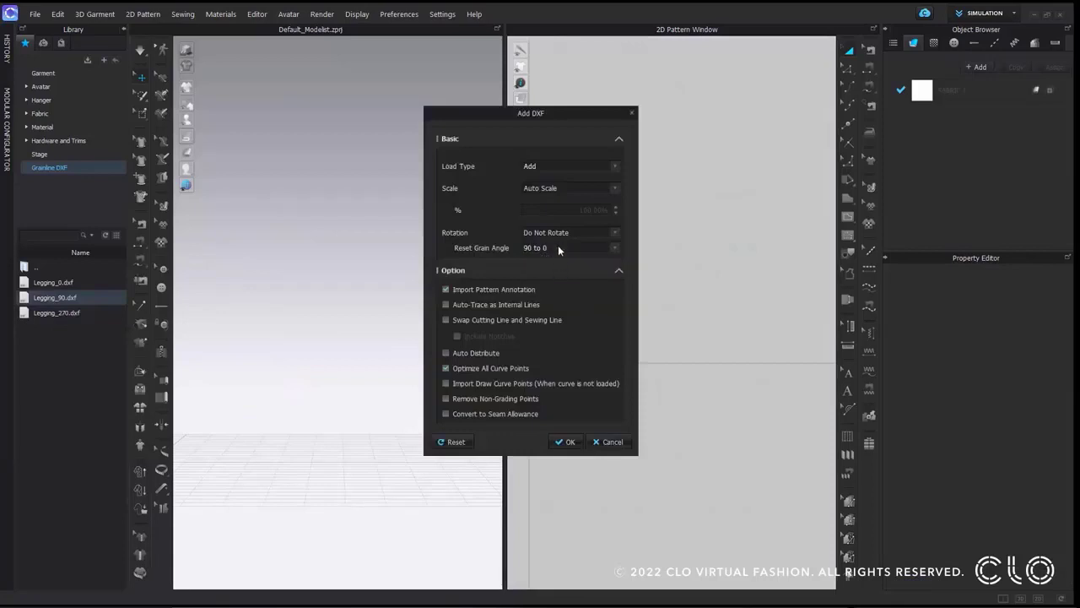
left_click(568, 441)
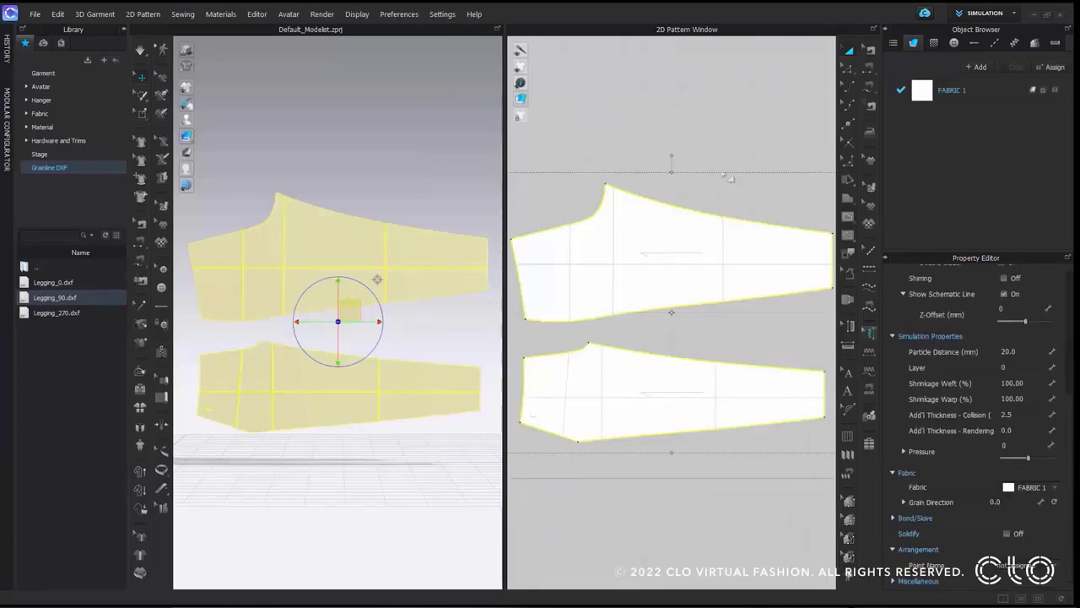
Step: Delete the Legging_90 patterns and add Legging_0.dxf to the workspace, choosing a different Reset Grain Angle option
key("Delete")
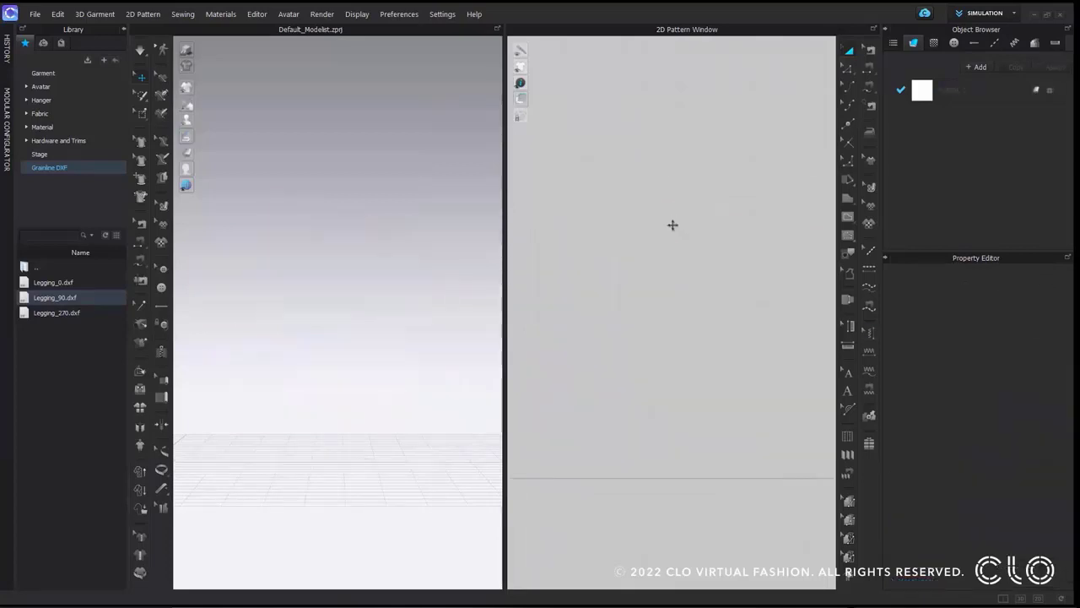
right_click(74, 282)
left_click(109, 291)
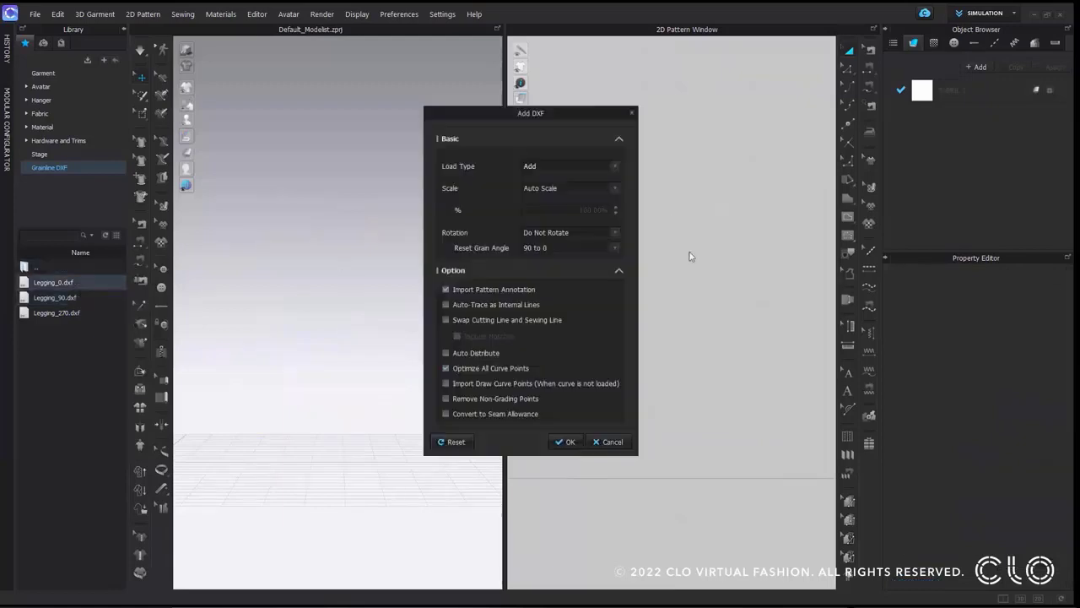
left_click(578, 246)
left_click(571, 263)
left_click(570, 442)
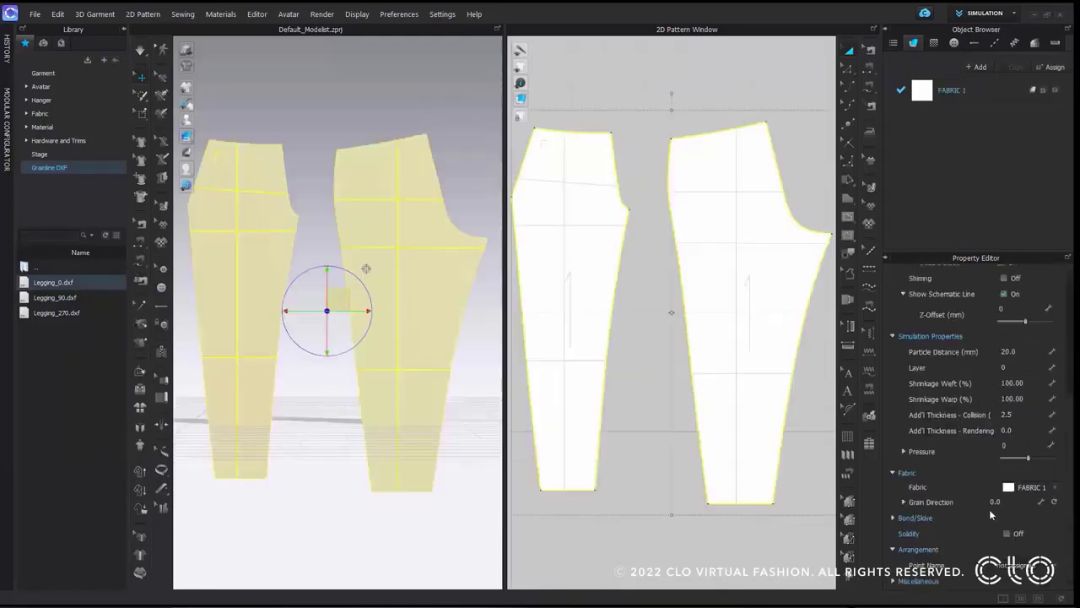
left_click(712, 97)
scroll(722, 258, "down", 4)
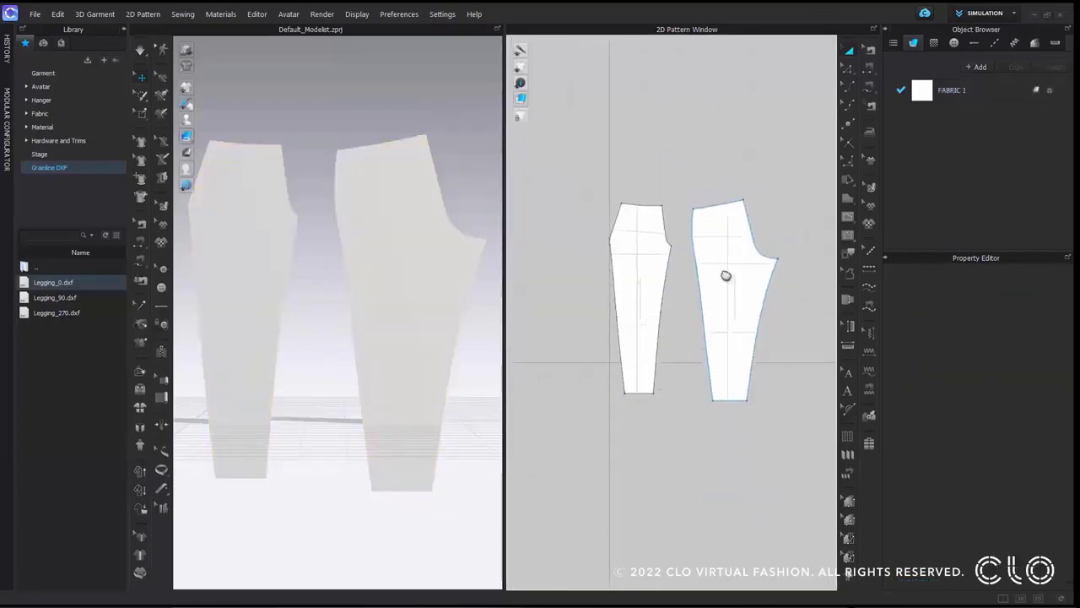
scroll(719, 269, "up", 2)
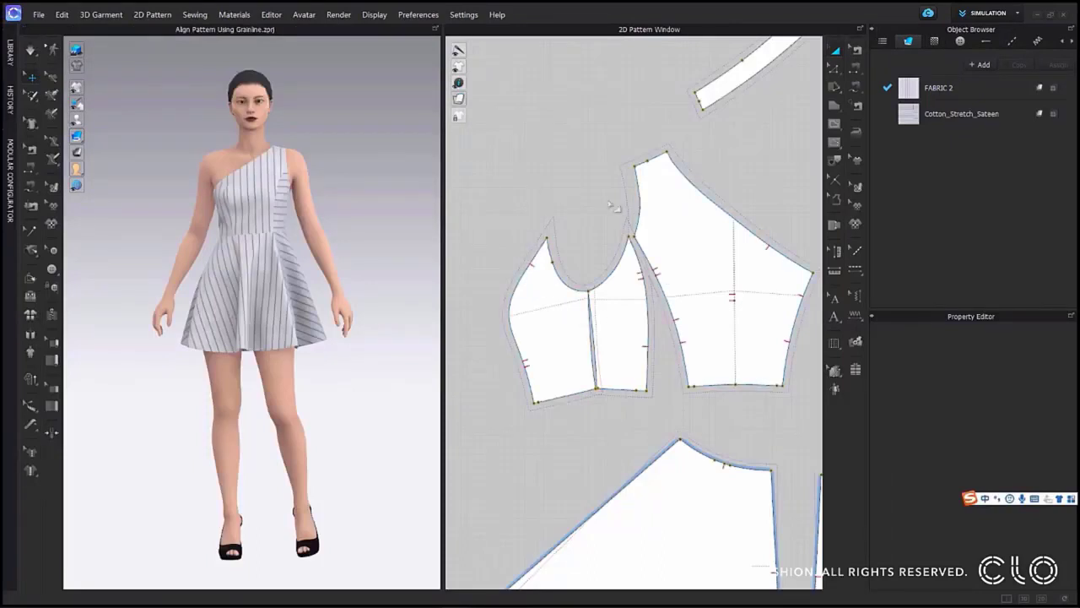
Step: Select the dress's tilted side bodice pattern and show the grainlines on the 2D patterns
scroll(595, 295, "up", 6)
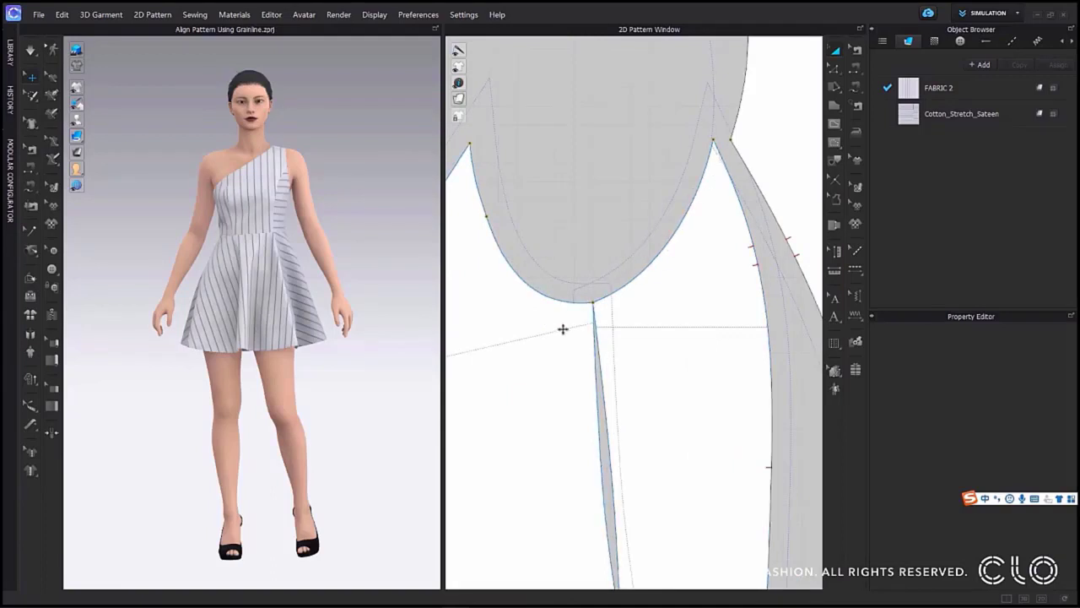
scroll(628, 333, "down", 4)
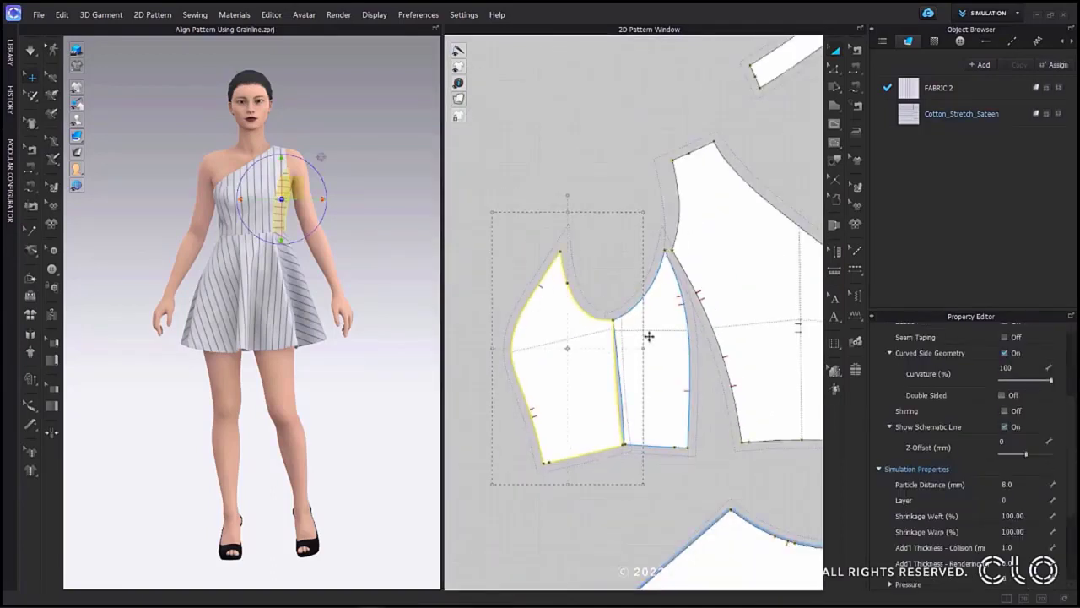
mouse_move(461, 81)
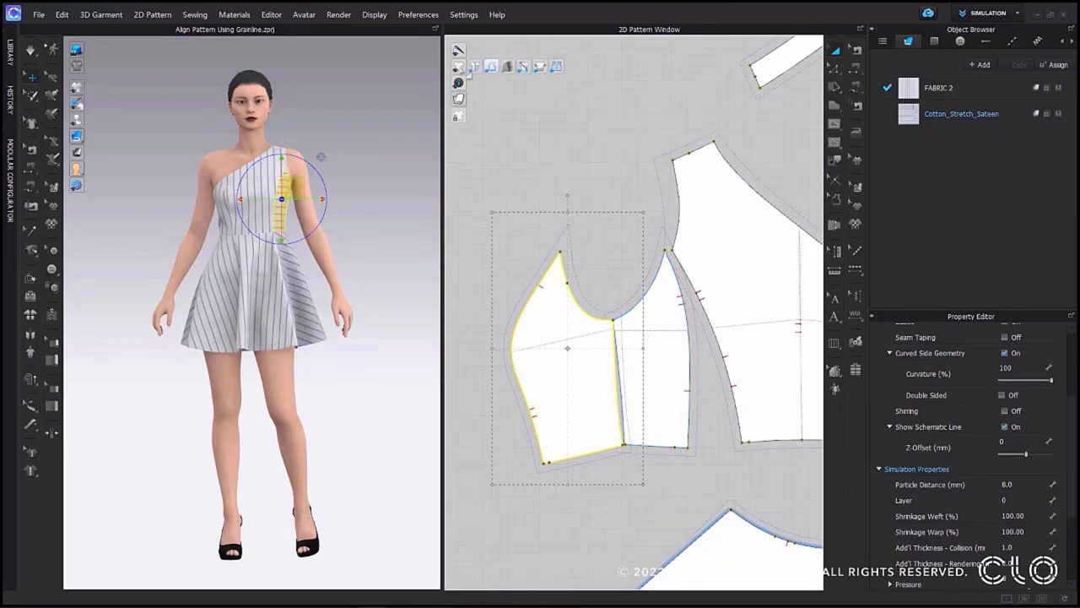
left_click(523, 82)
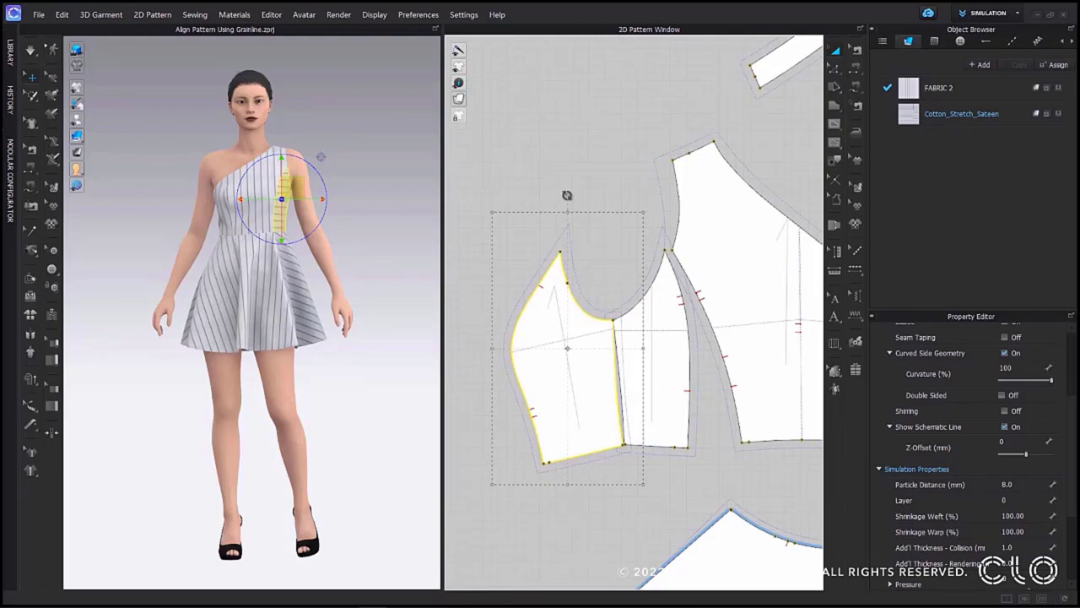
Step: Rotate the selected side bodice pattern with Reset Along Grain Direction
right_click(560, 297)
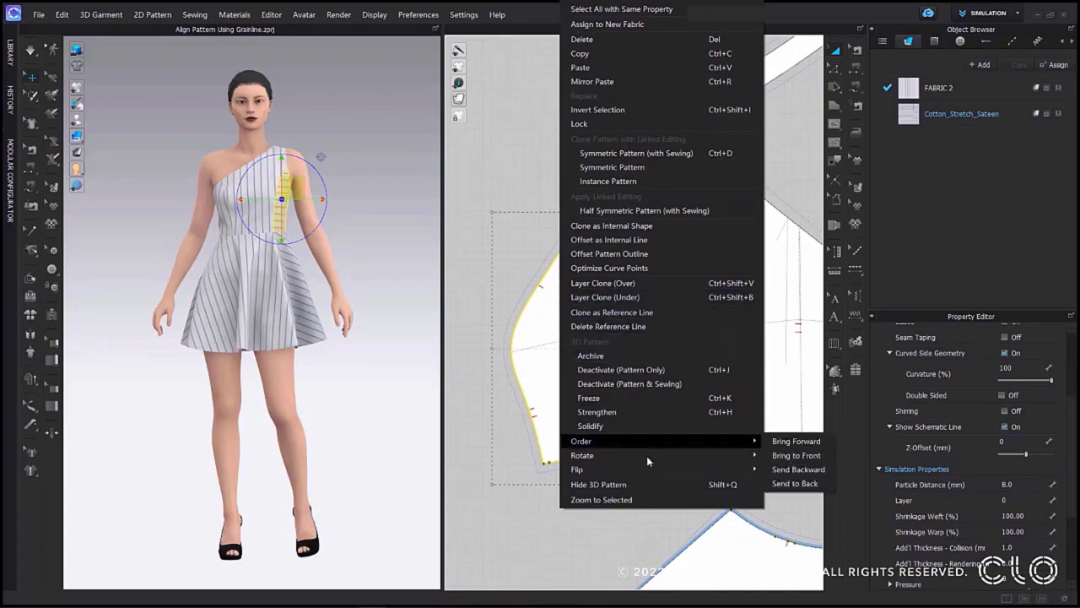
mouse_move(646, 455)
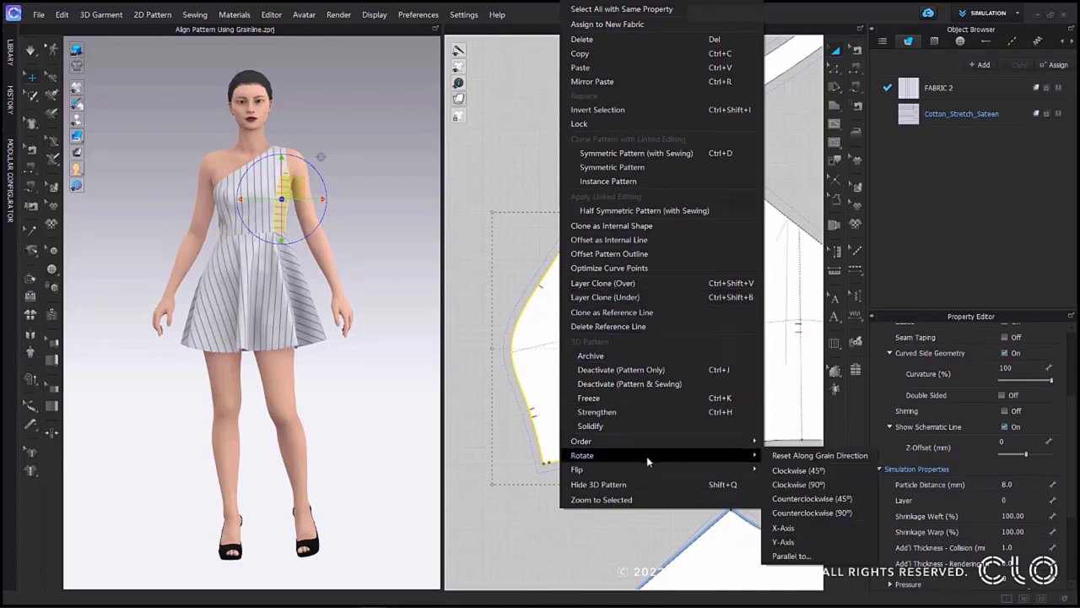
left_click(787, 460)
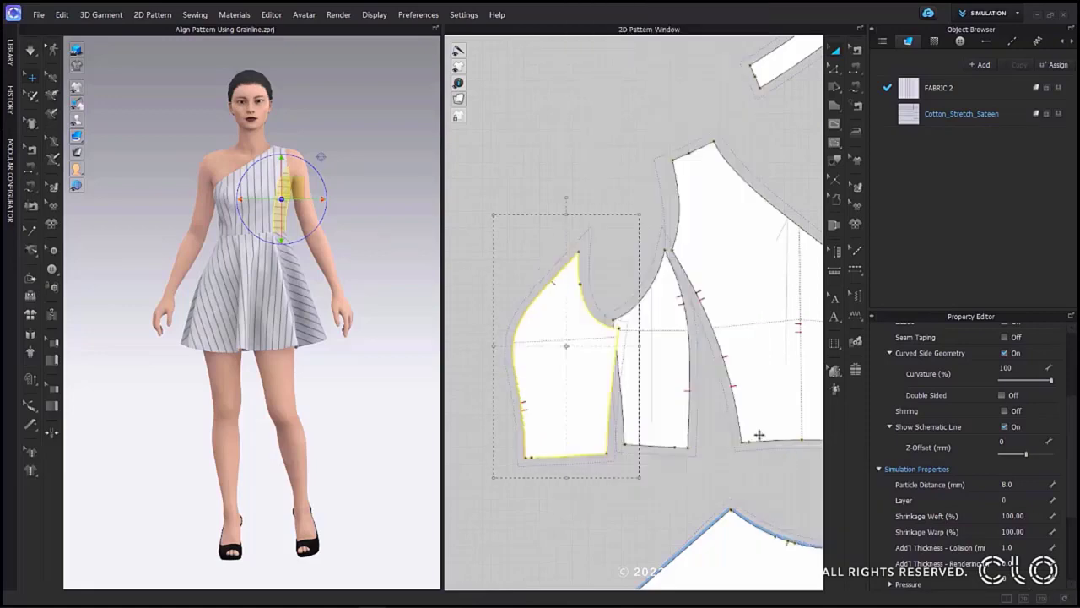
Step: Paste a copy of the rotated side bodice pattern about 422 mm away, beside the other bodice pattern group
scroll(652, 360, "up", 2)
scroll(653, 361, "down", 2)
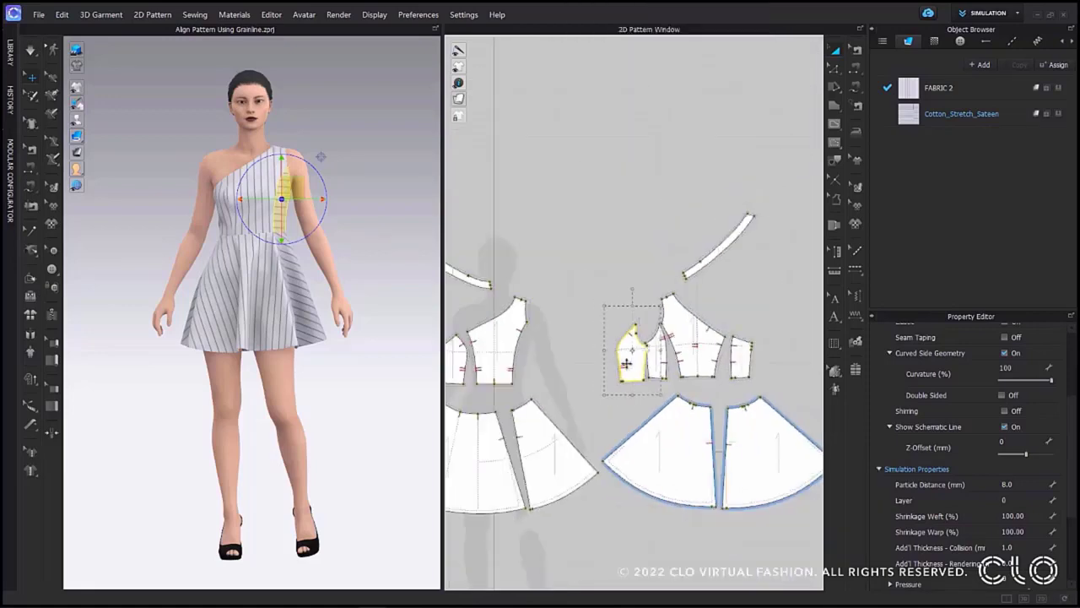
scroll(698, 337, "up", 2)
key("ctrl+v")
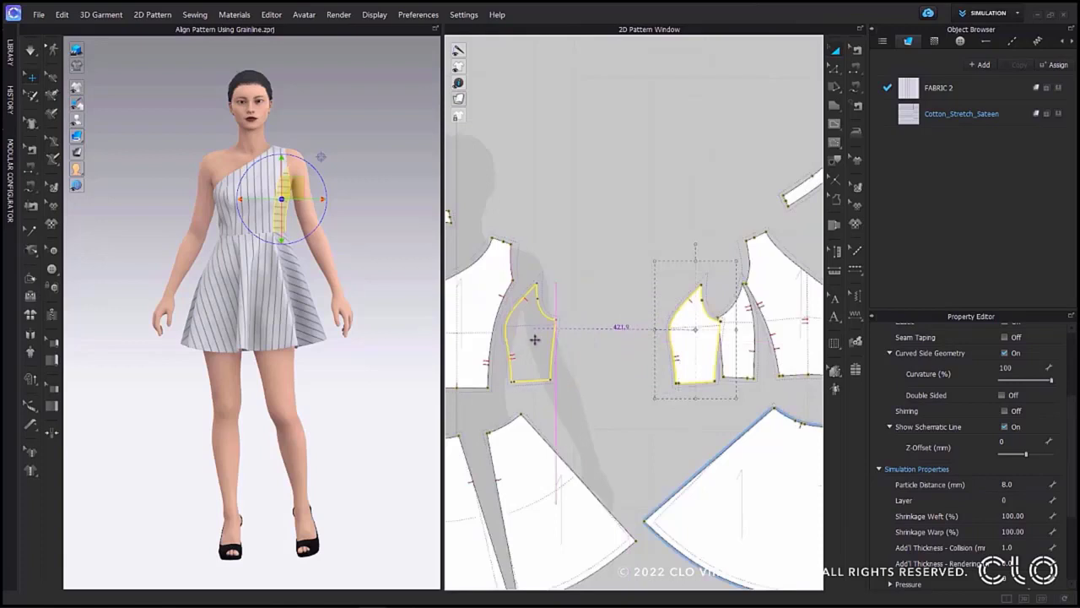
left_click(534, 341)
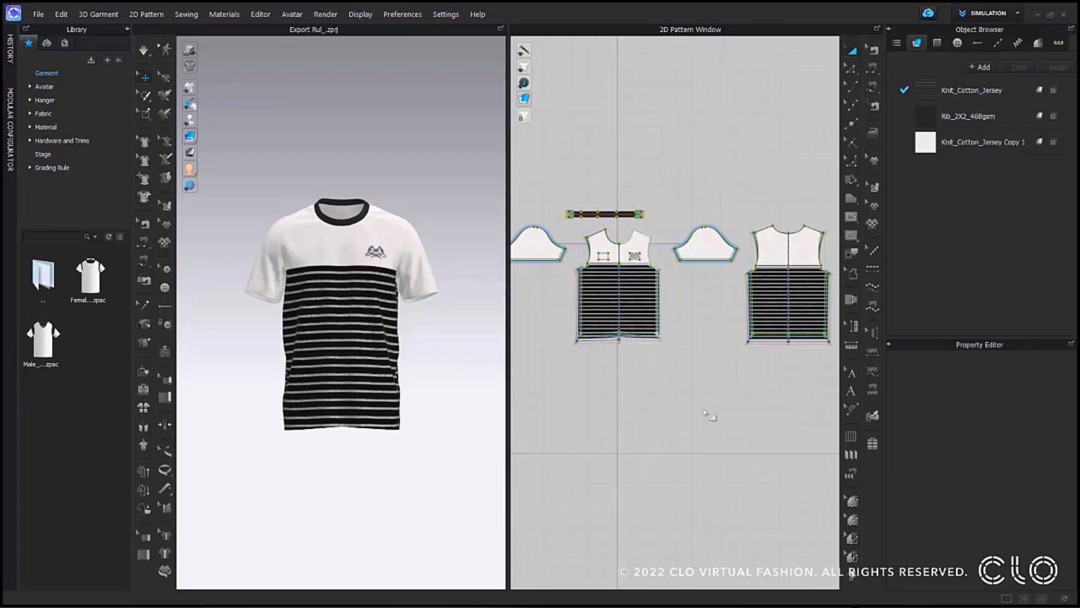
Step: Show the T-shirt's grading sizes and start a DXF export to the Grading Rule folder, named shirt mens s_2xl
left_click(1039, 43)
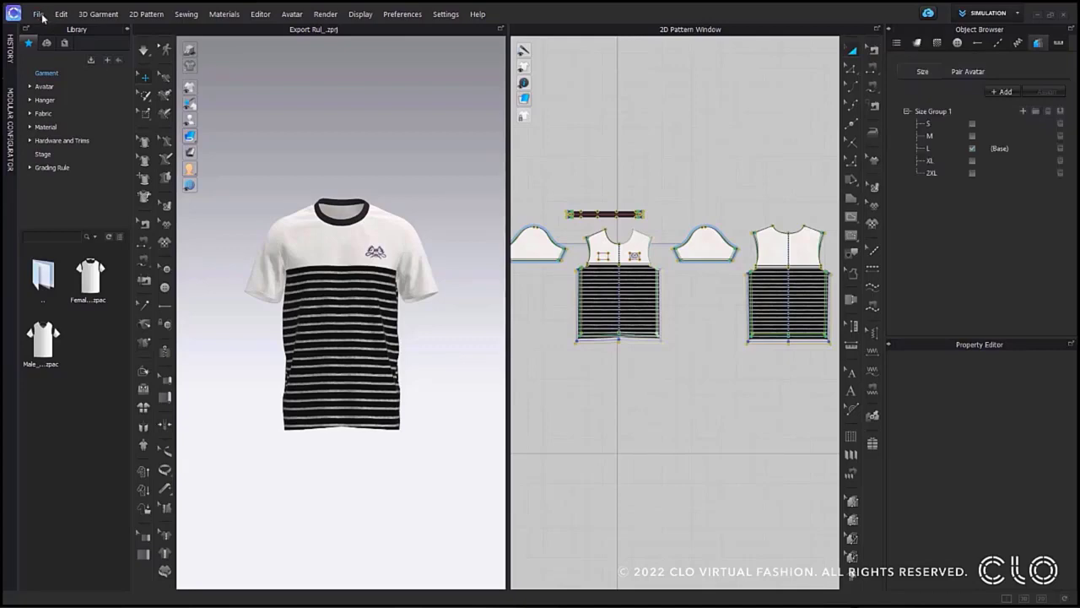
left_click(39, 15)
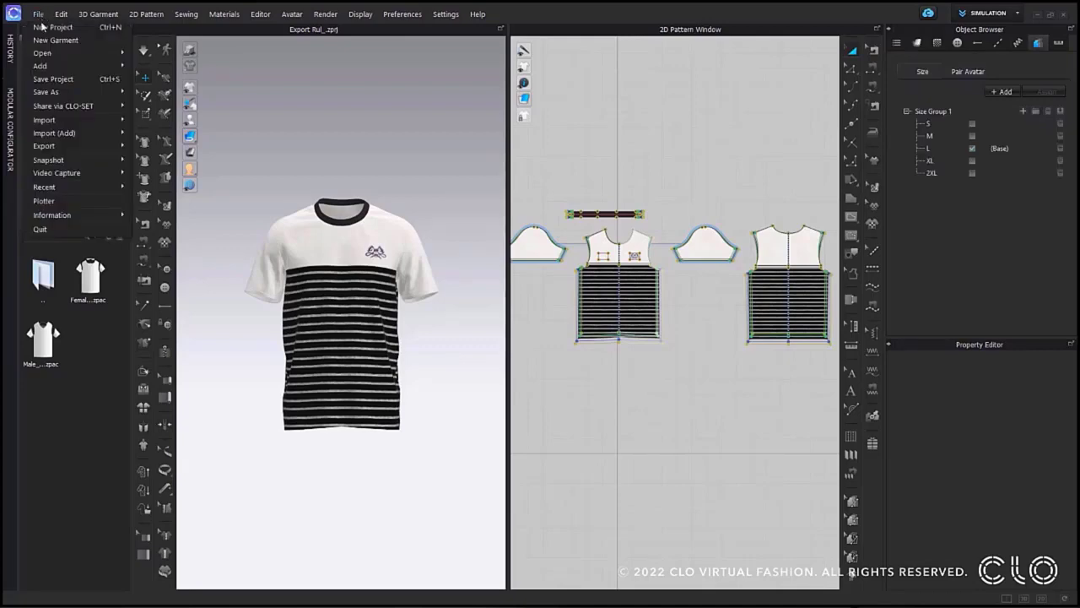
mouse_move(64, 153)
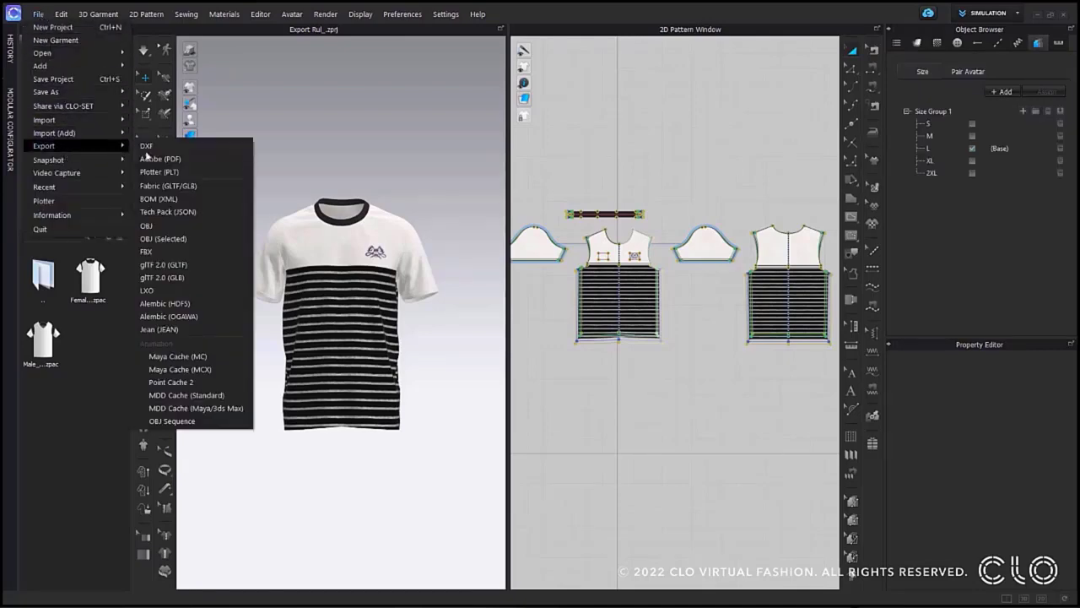
left_click(188, 147)
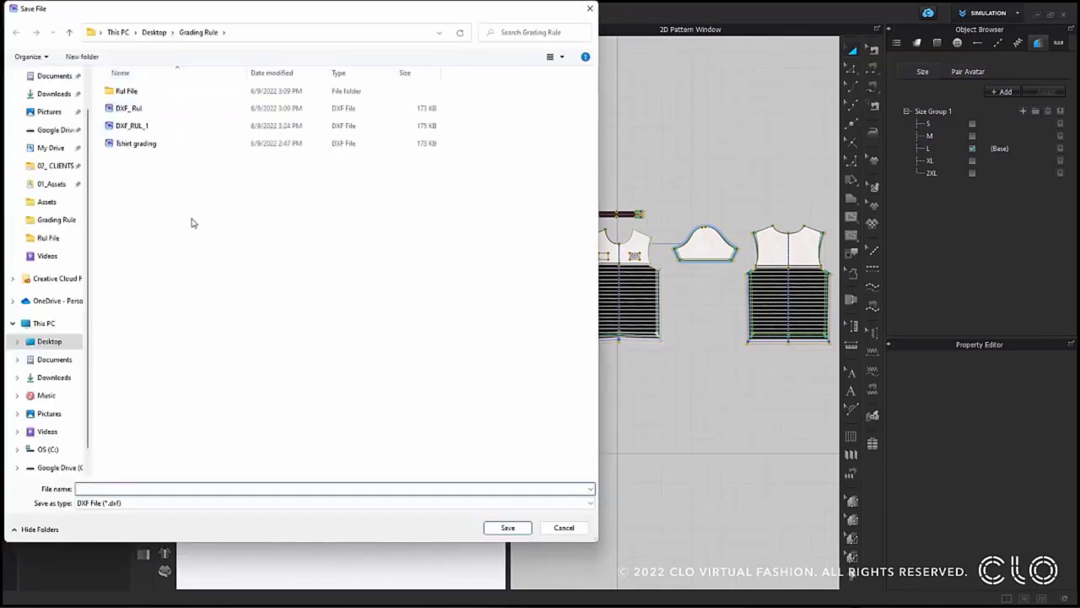
type("shirt mens s_2xl")
left_click(507, 527)
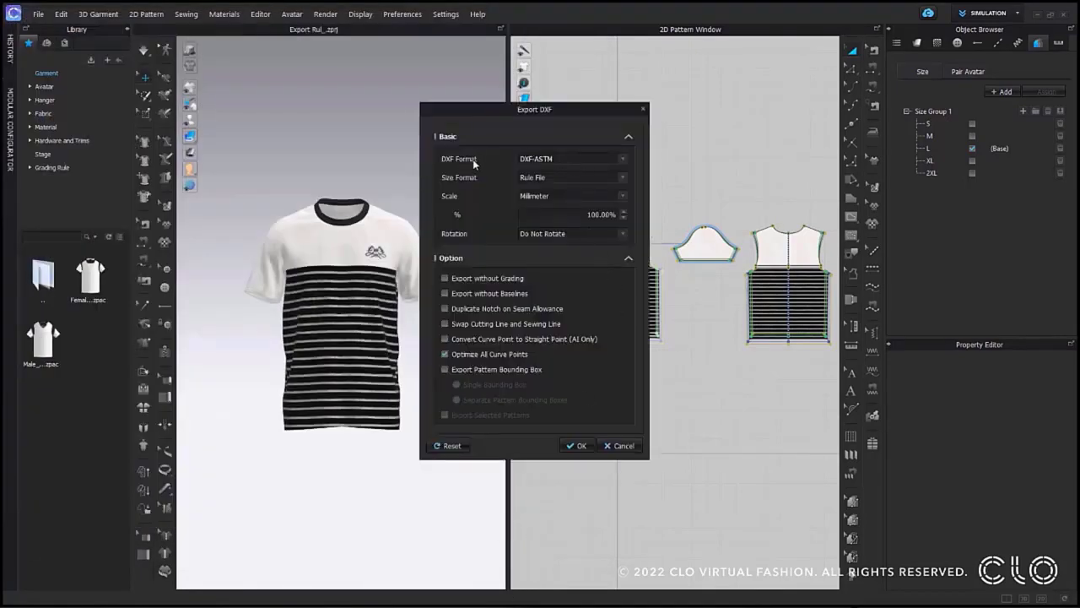
Step: Export the DXF with the DXF-ASTM format and Rule File as the size format
left_click(623, 159)
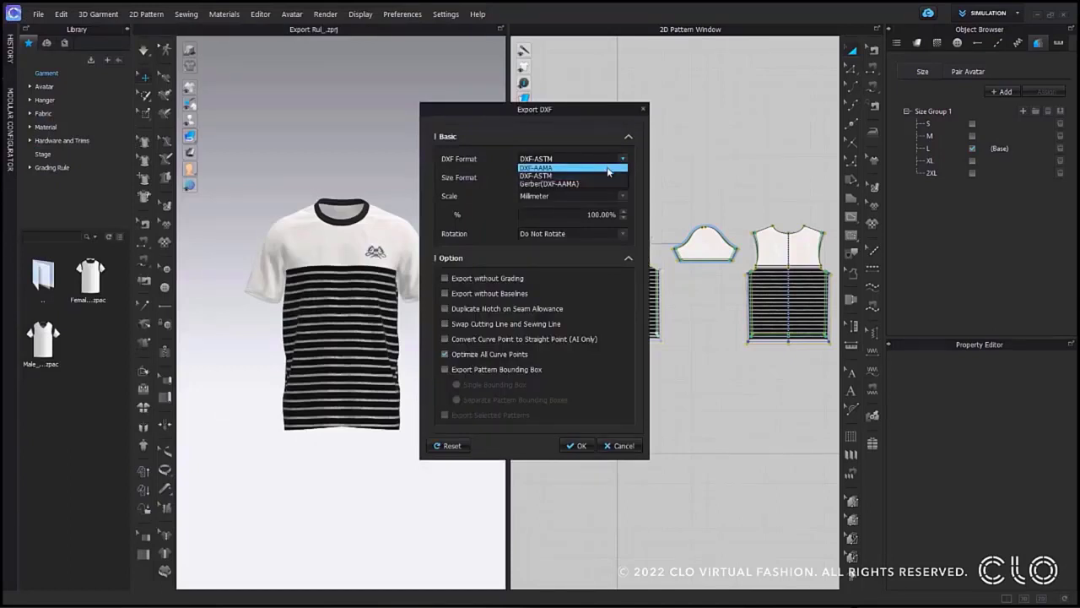
left_click(605, 176)
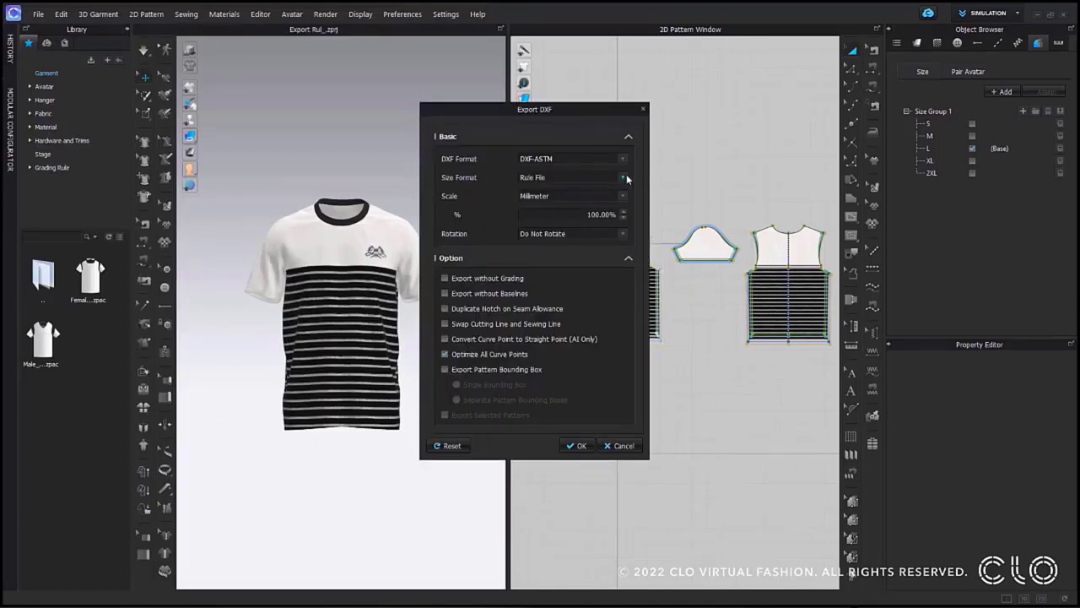
left_click(625, 177)
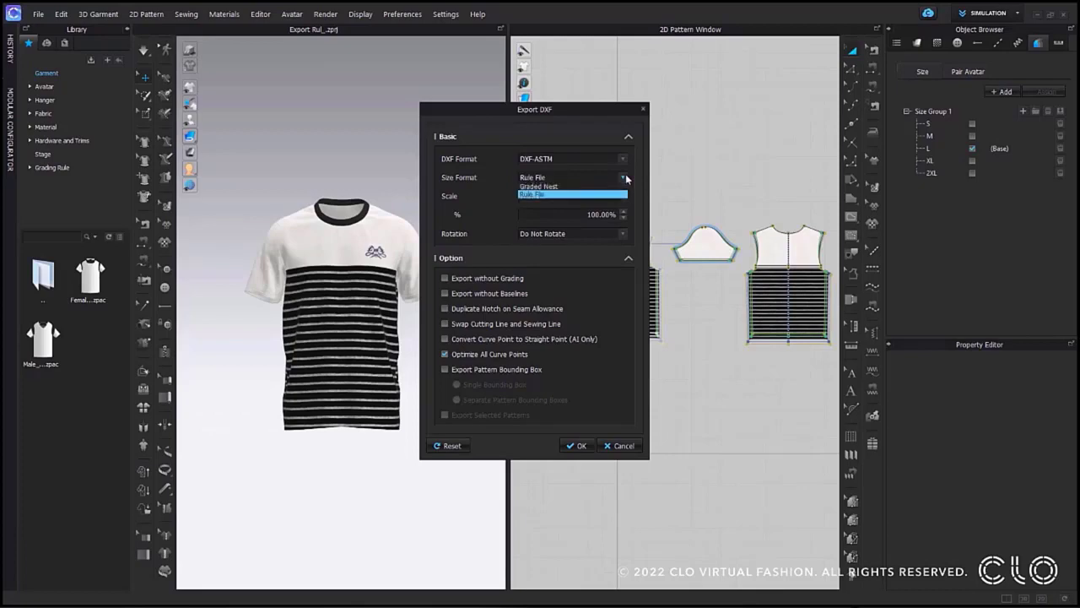
left_click(561, 194)
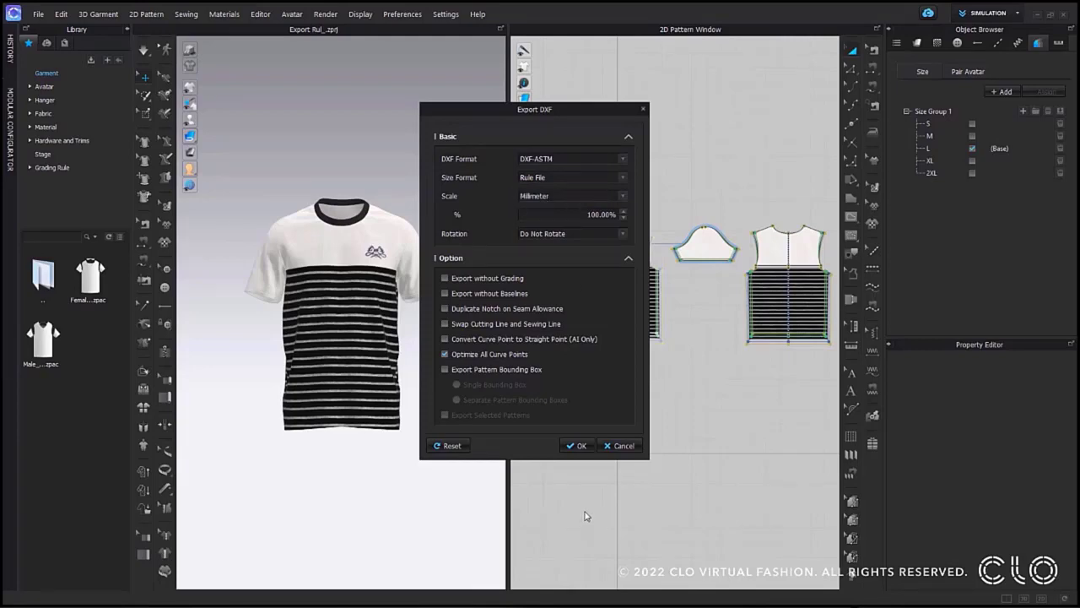
left_click(578, 446)
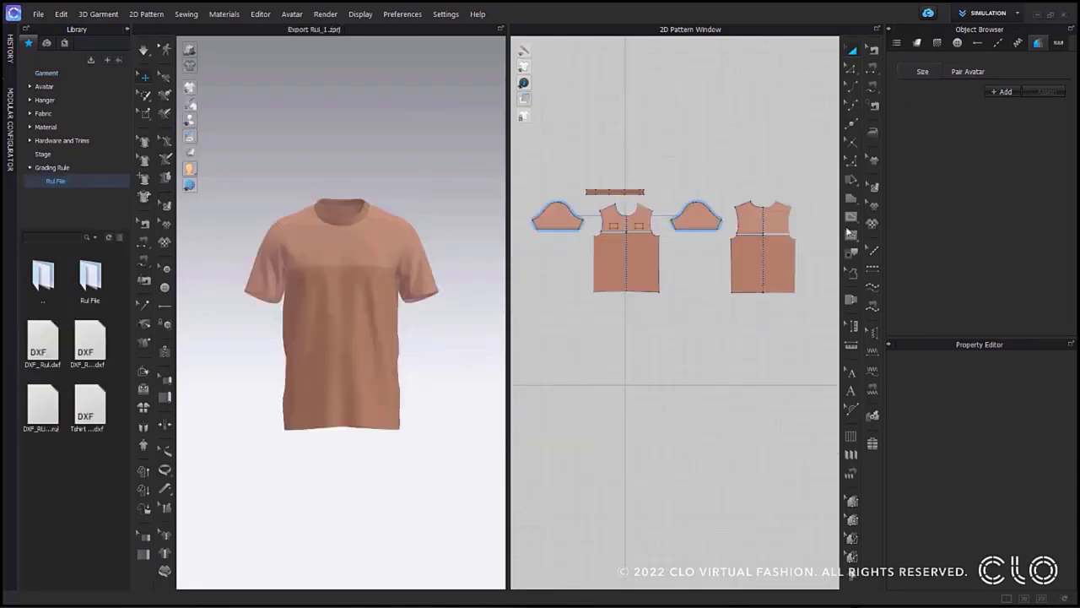
Step: Add a size group to all T-shirt patterns in the Export Rul_1 project and load its grading from DXF_RUL_1.rul
left_click(1002, 91)
left_click_drag(808, 161, 520, 332)
left_click(1036, 111)
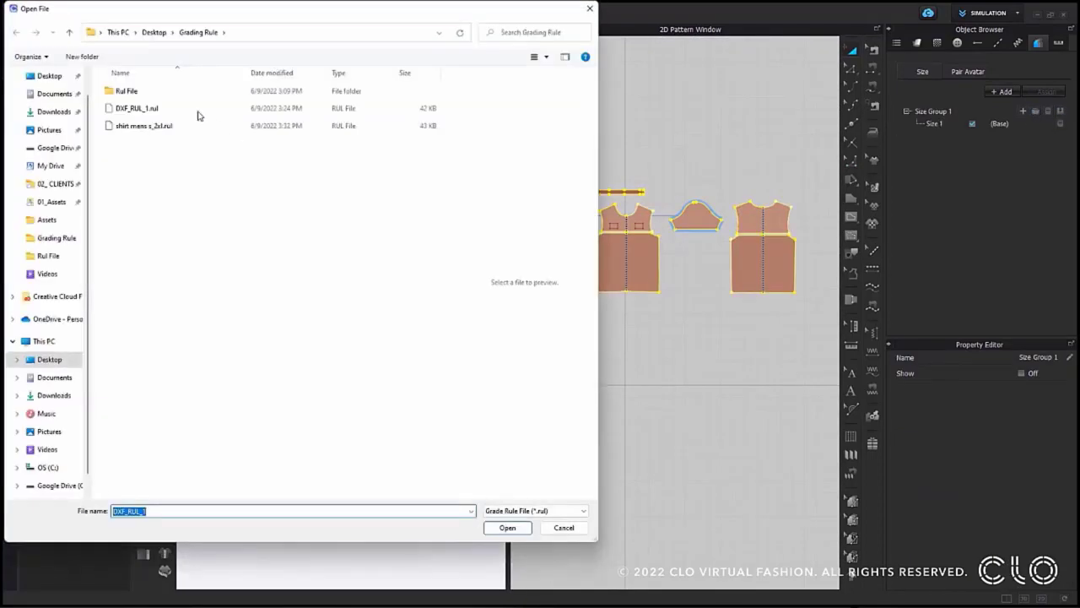
left_click(181, 108)
left_click(505, 528)
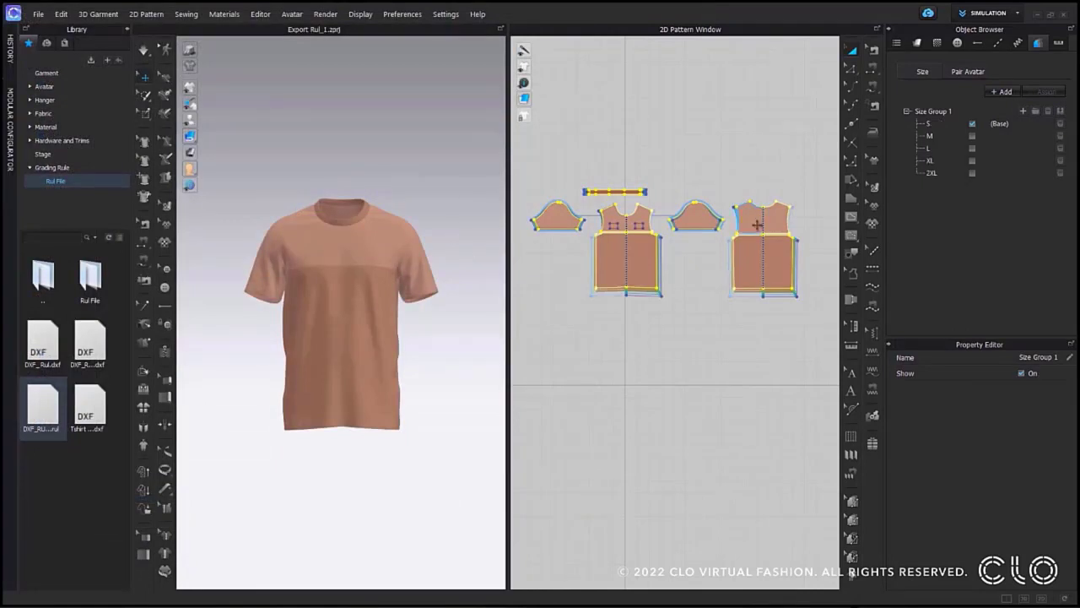
left_click(713, 280)
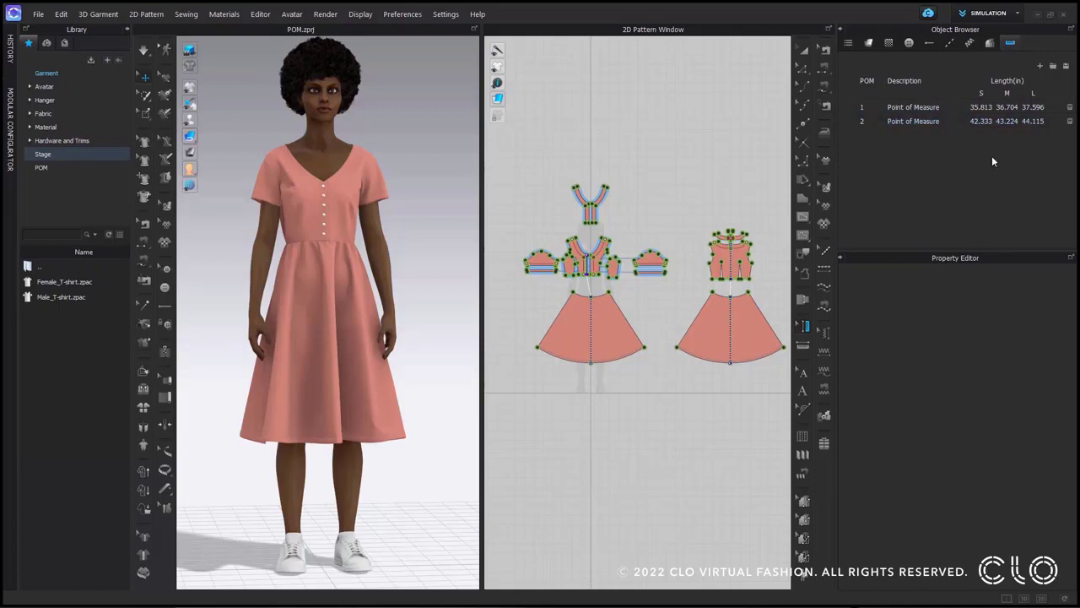
Step: Import the POM csv file into the dress project's point of measure list
scroll(662, 261, "up", 5)
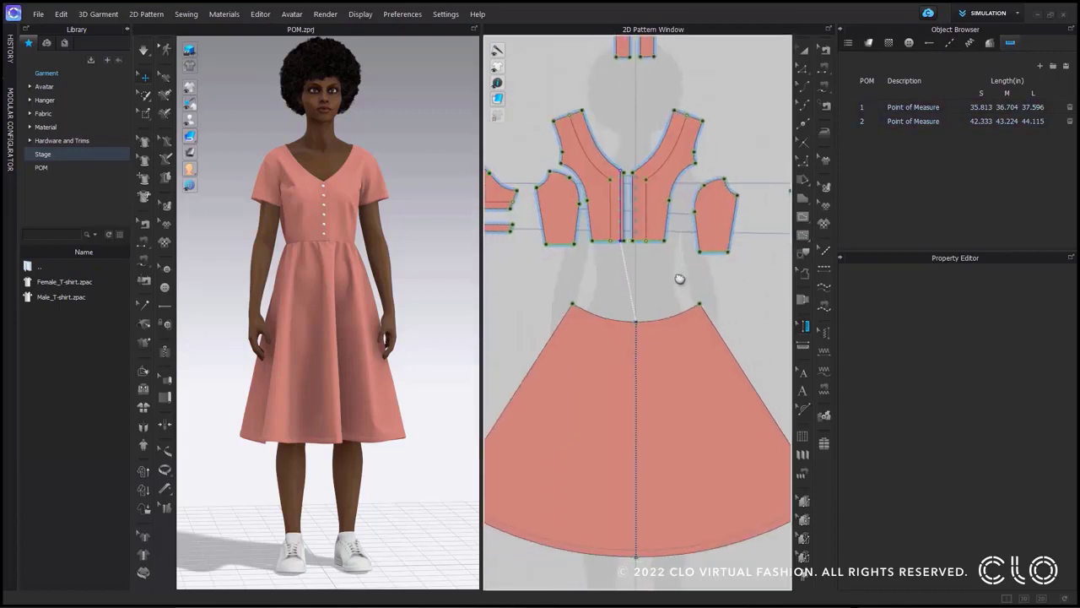
left_click(1054, 67)
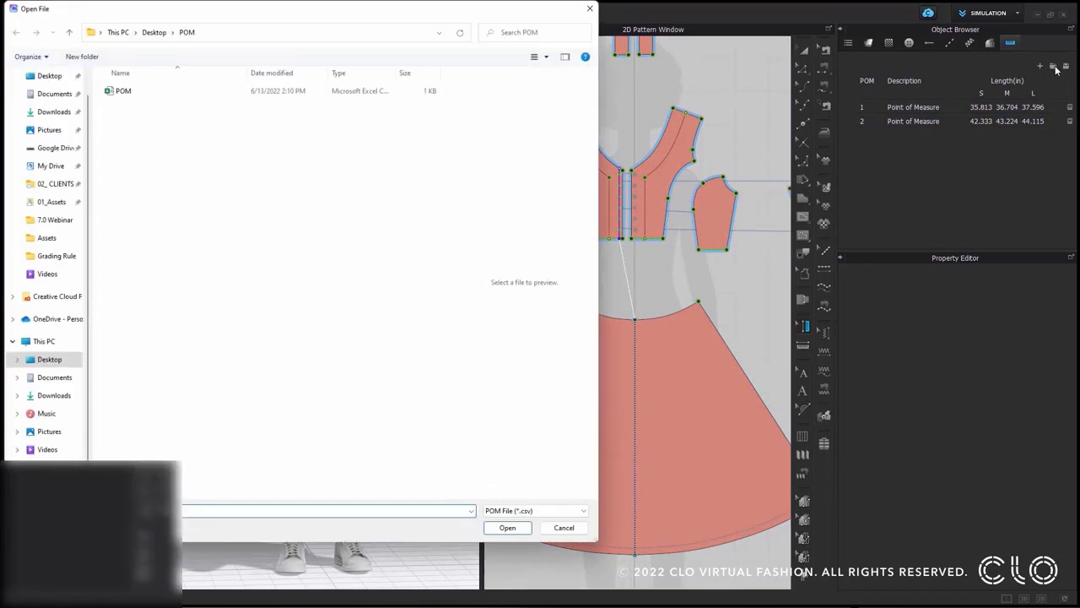
left_click(339, 92)
left_click(510, 527)
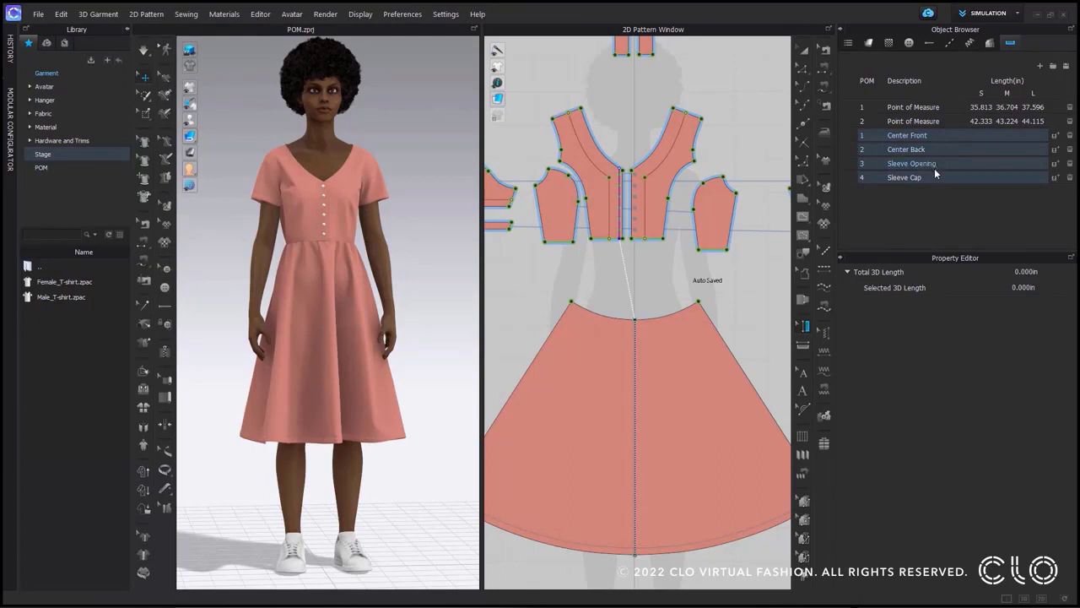
Step: Reassign the two existing bodice-to-hem measurements to the Center Front and Center Back entries
left_click(625, 205)
left_click(1053, 136)
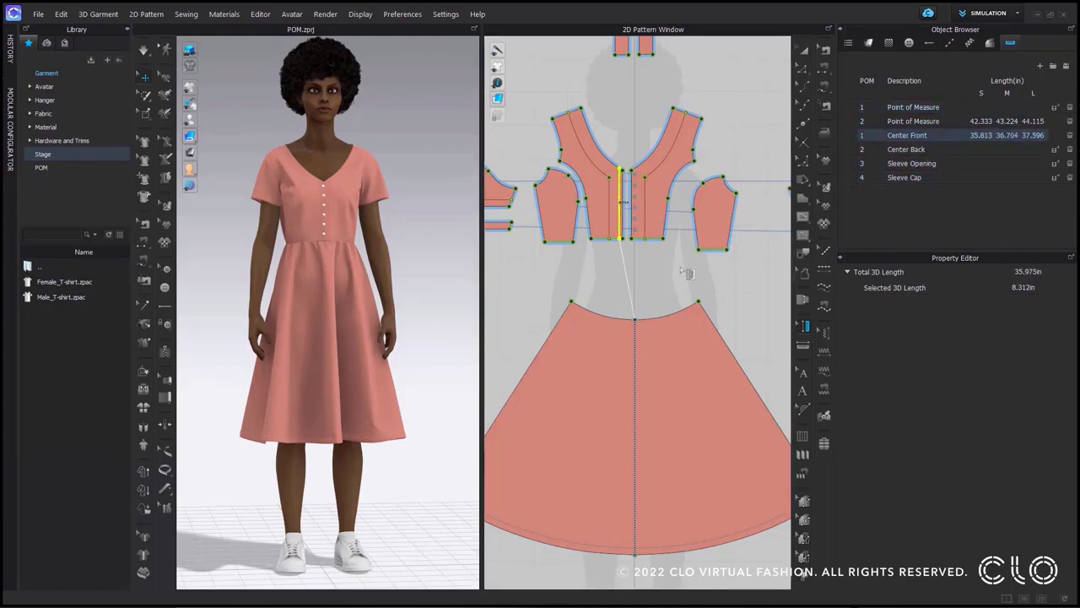
scroll(699, 255, "down", 5)
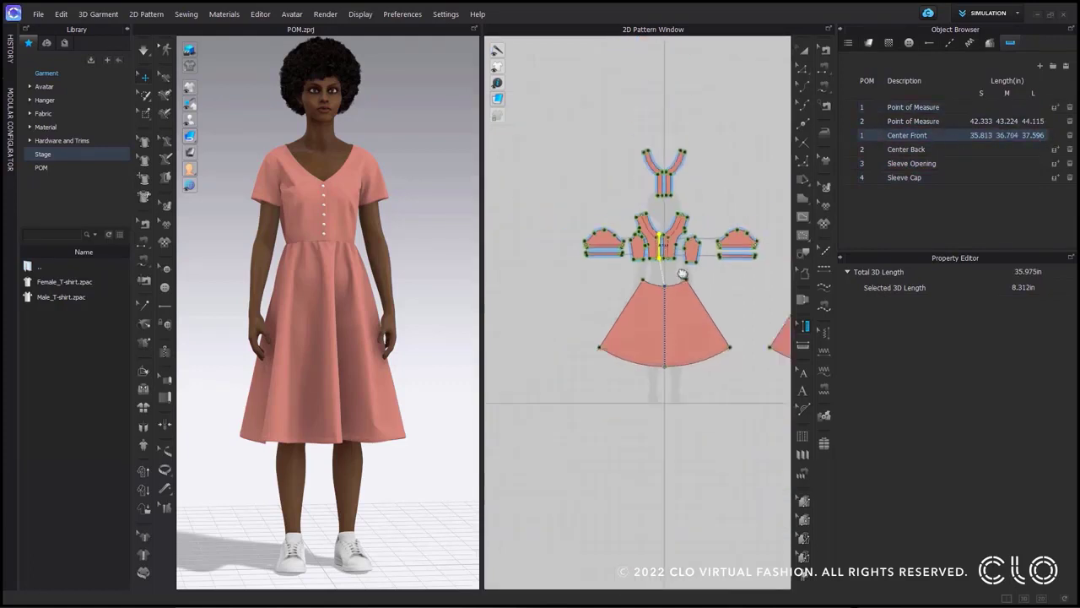
left_click(907, 123)
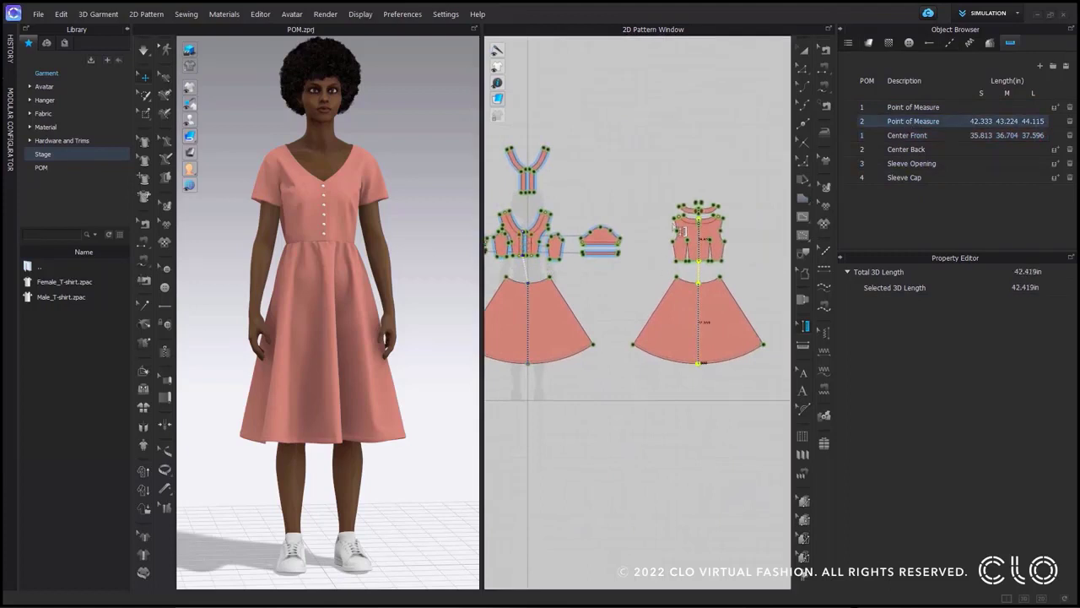
left_click(1054, 150)
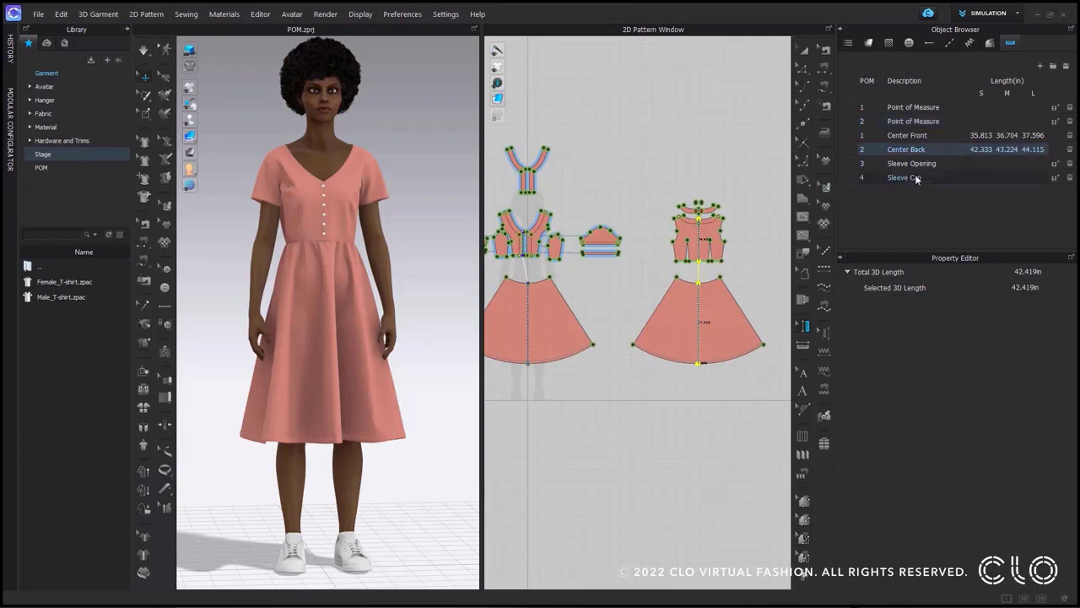
Step: Measure the sleeve pattern's lower edge from corner to corner for the Sleeve Opening entry
left_click(948, 165)
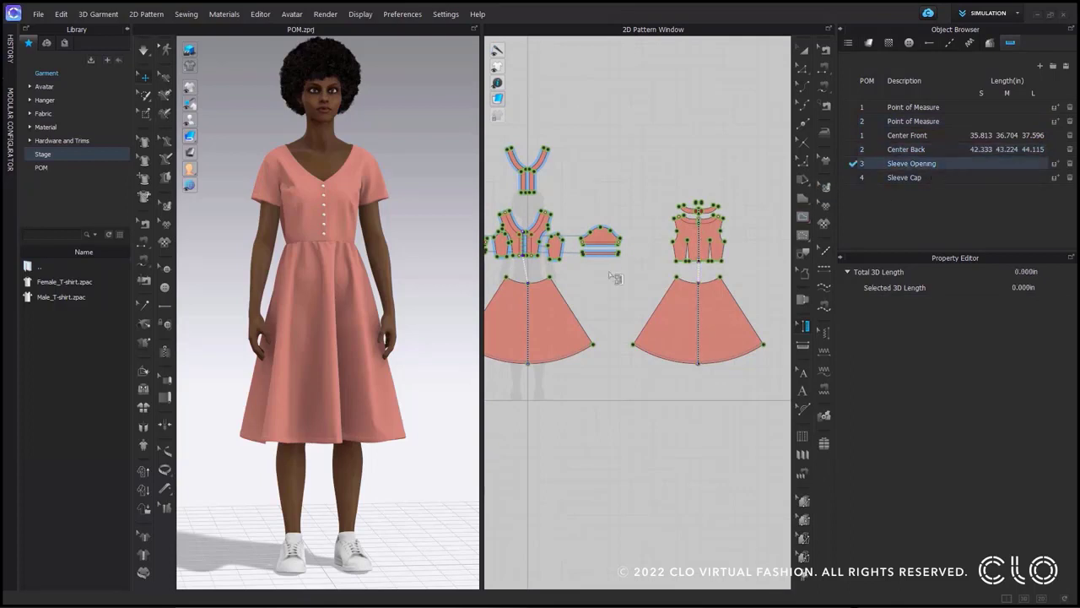
scroll(612, 275, "down", 3)
scroll(613, 278, "up", 4)
scroll(613, 278, "up", 3)
scroll(622, 275, "down", 2)
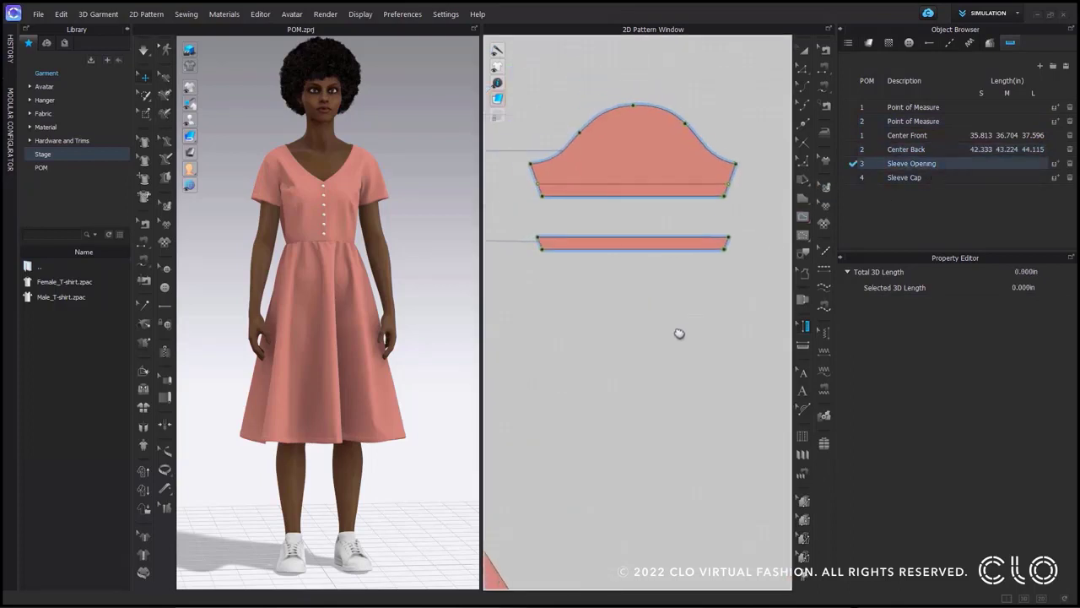
left_click(803, 345)
left_click(547, 222)
double_click(731, 222)
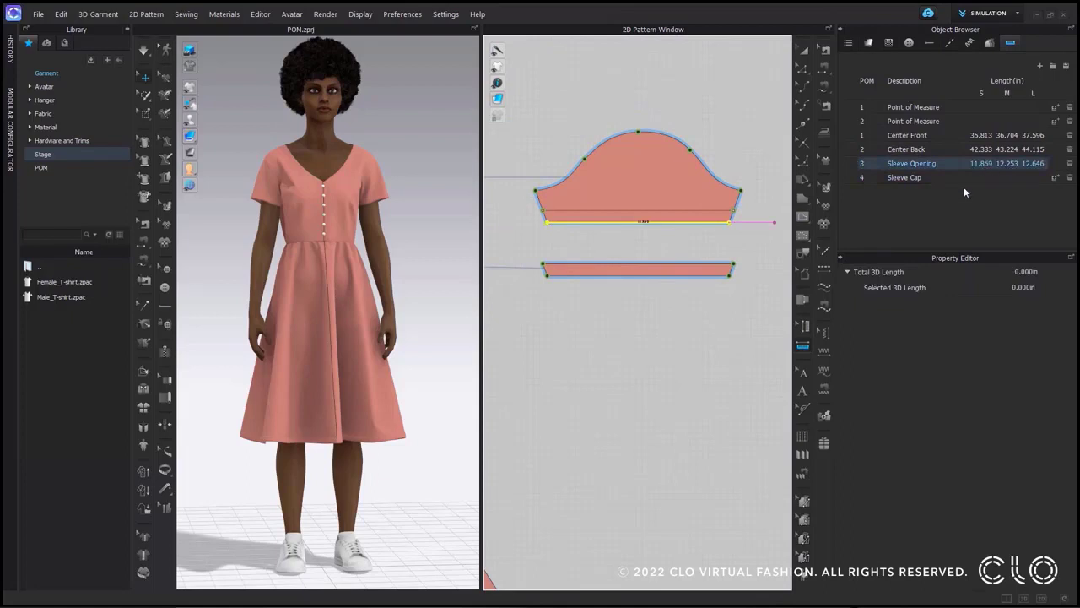
Step: Measure straight down from the sleeve cap's peak, assign it to Sleeve Cap, and delete an empty Point of Measure entry
left_click(638, 133)
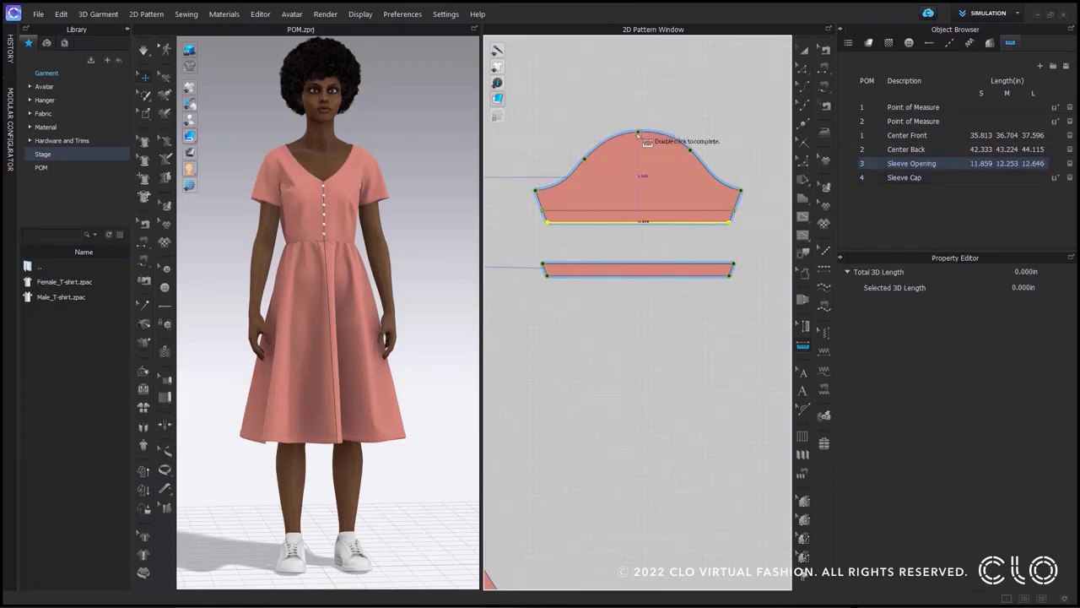
double_click(638, 178)
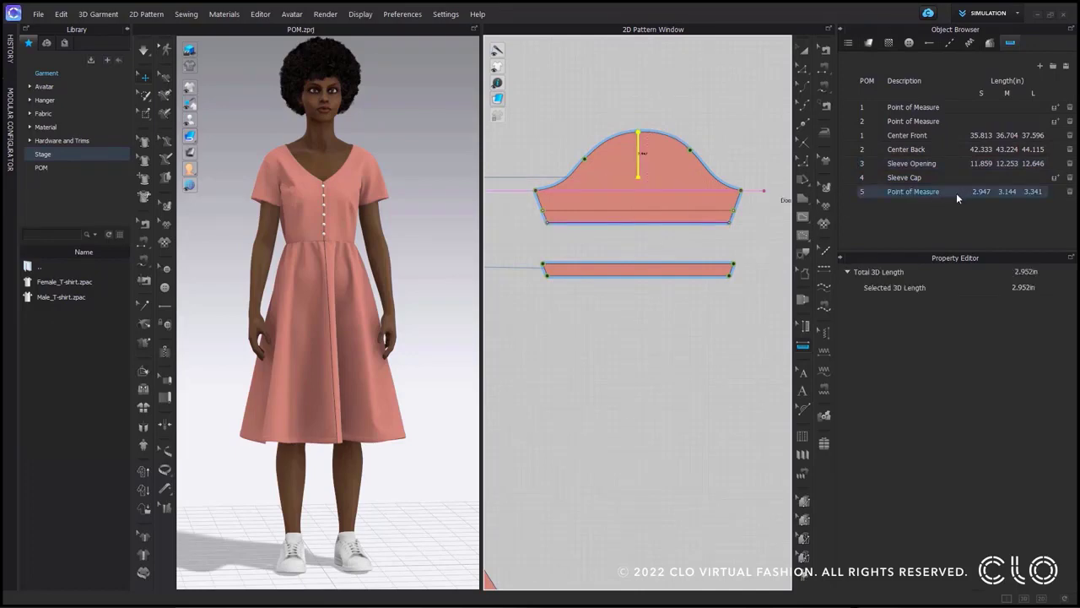
left_click(1055, 179)
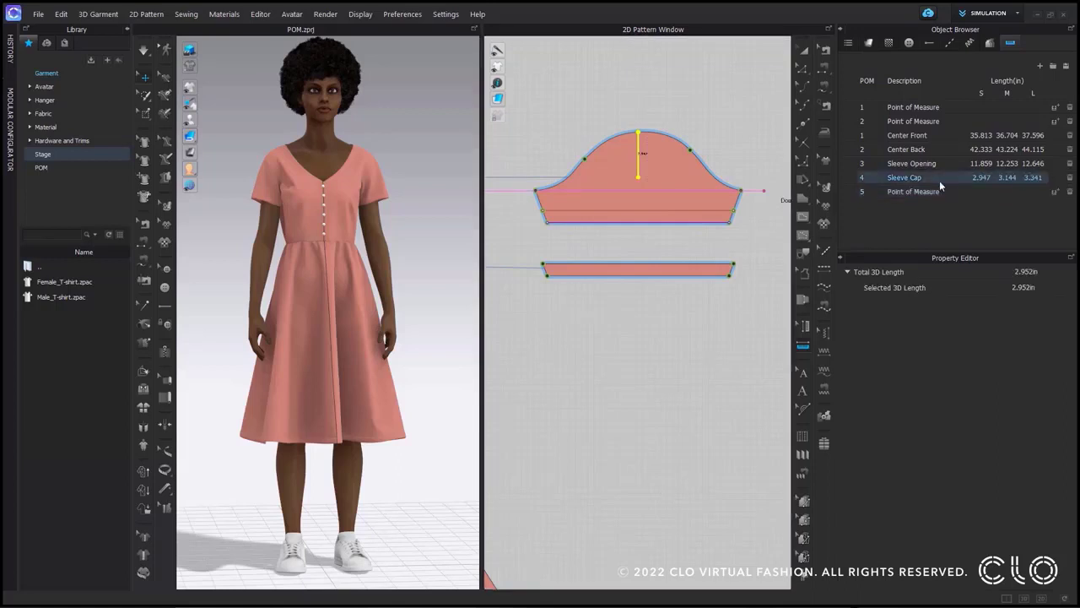
left_click(1070, 121)
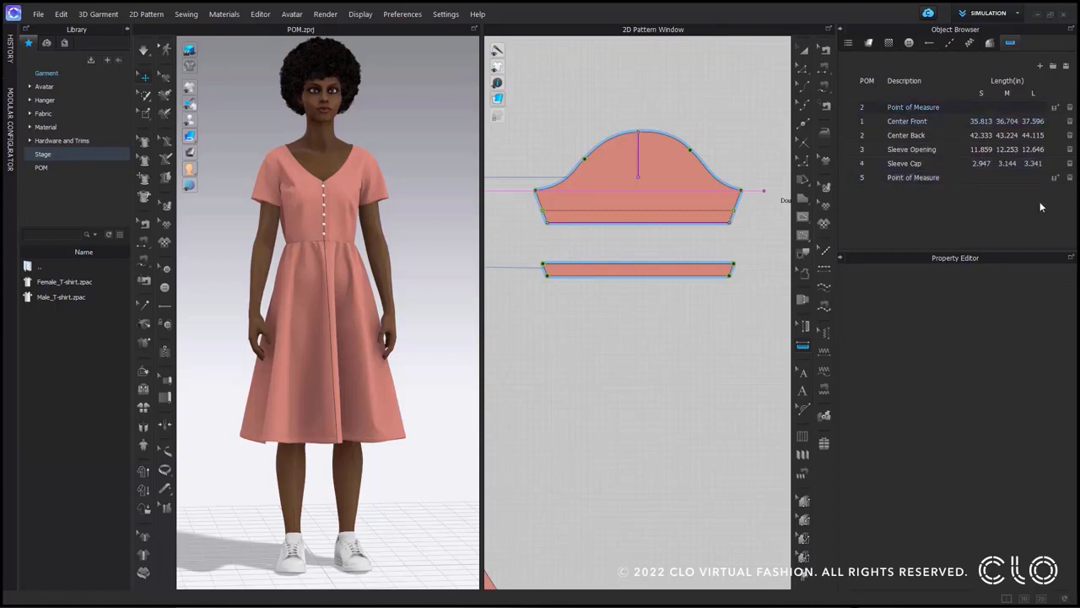
Step: Activate the Add Point/Split Line tool for the bodice pattern in the Point_Smart Guide project
left_click(620, 259)
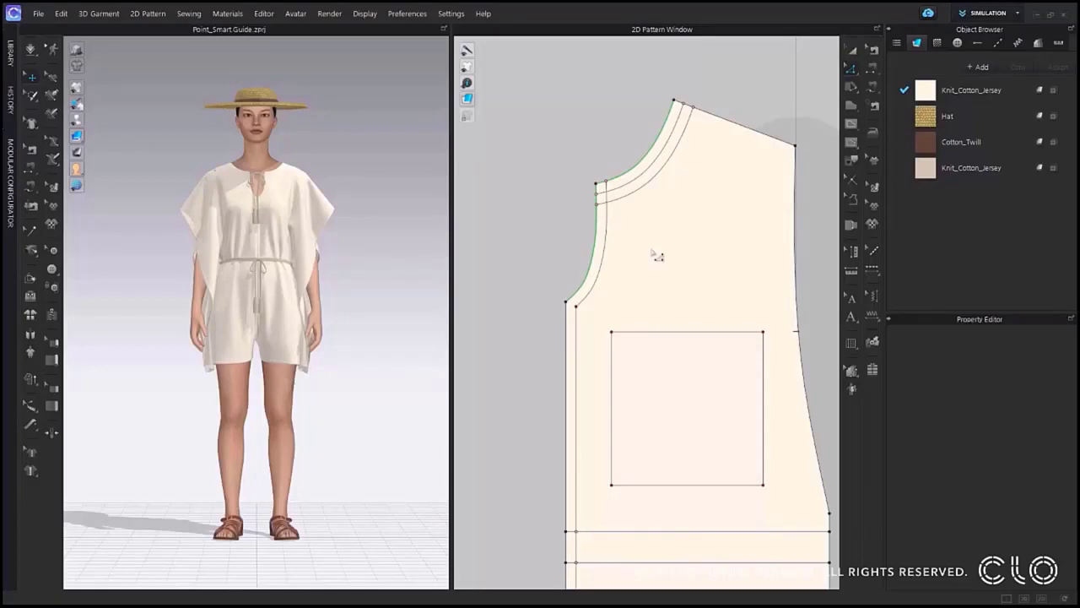
left_click(850, 73)
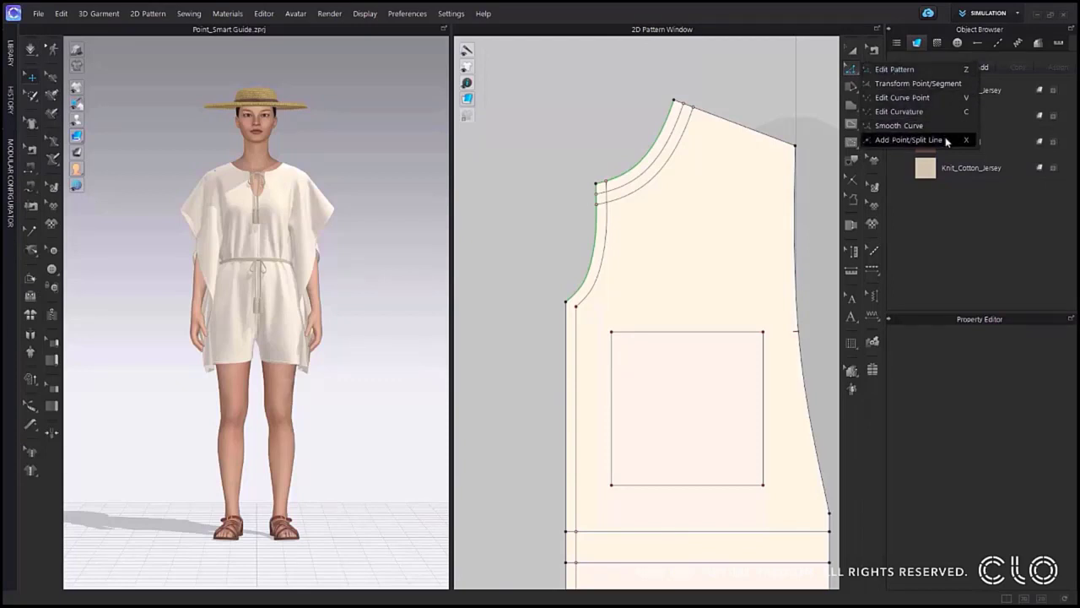
left_click(947, 142)
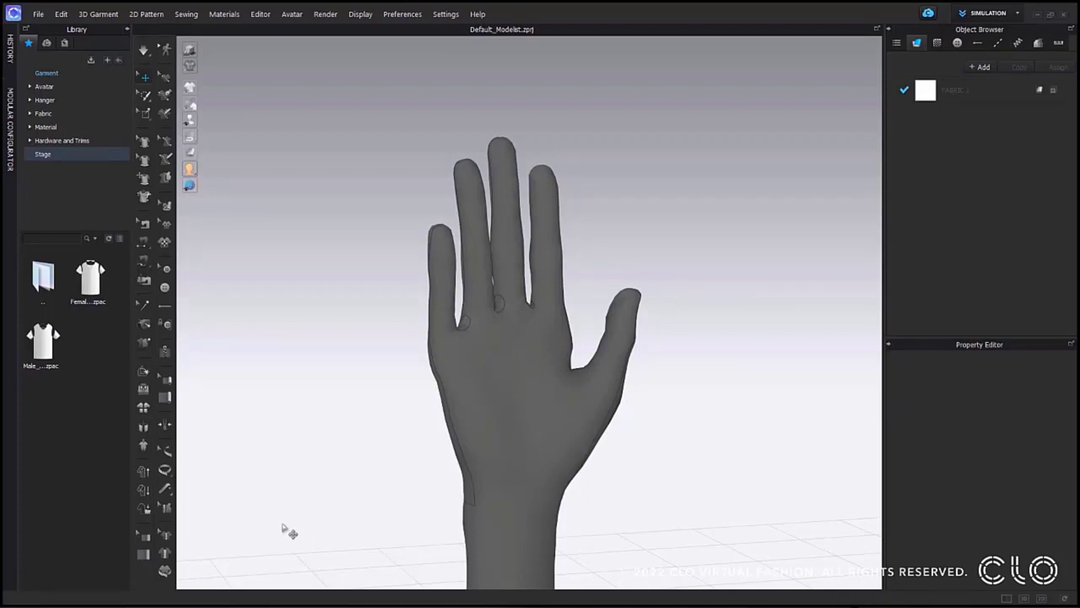
Step: Draw a line across the wrist on the avatar's hand, joining the outlines on its two sides
left_click(165, 159)
left_click(476, 505)
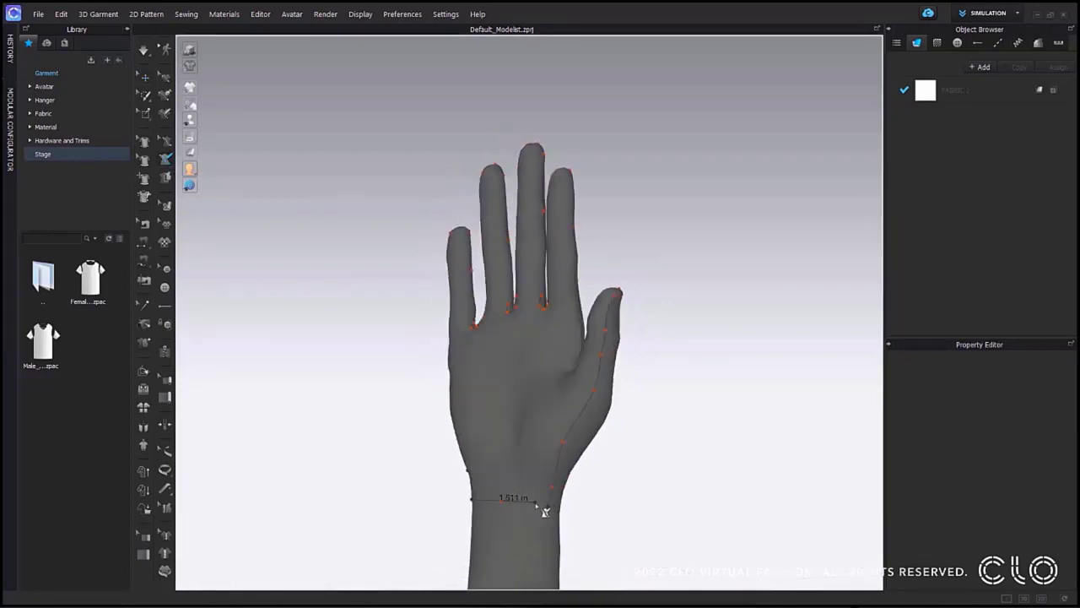
left_click(550, 506)
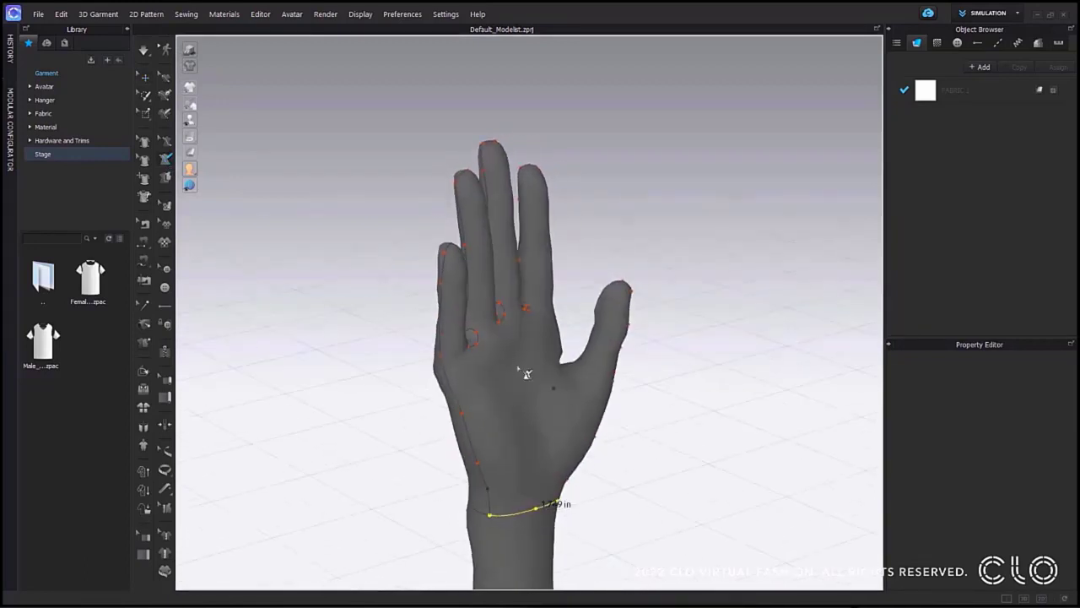
Step: Draw lines on the avatar up the facing inner sides of the little and ring fingers, starting at the finger bases
left_click(477, 340)
left_click(473, 223)
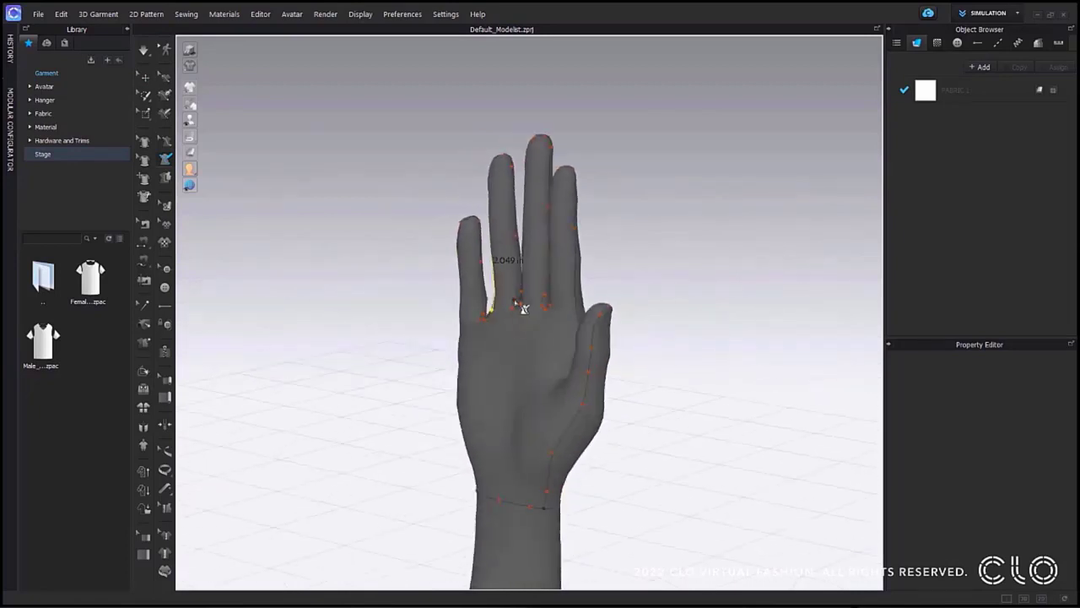
left_click(515, 300)
left_click(514, 203)
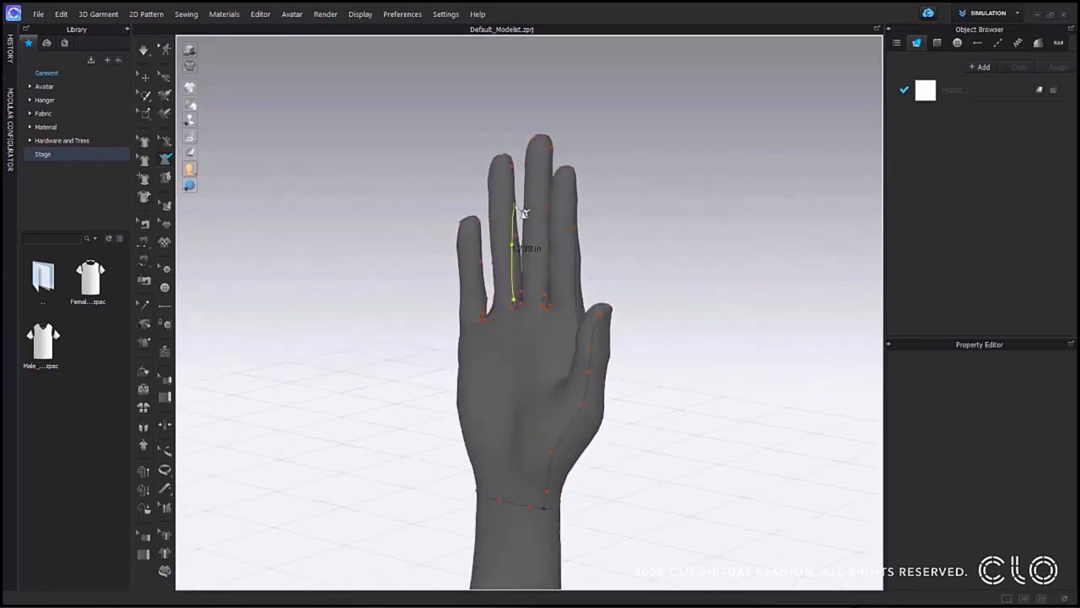
scroll(493, 321, "up", 5)
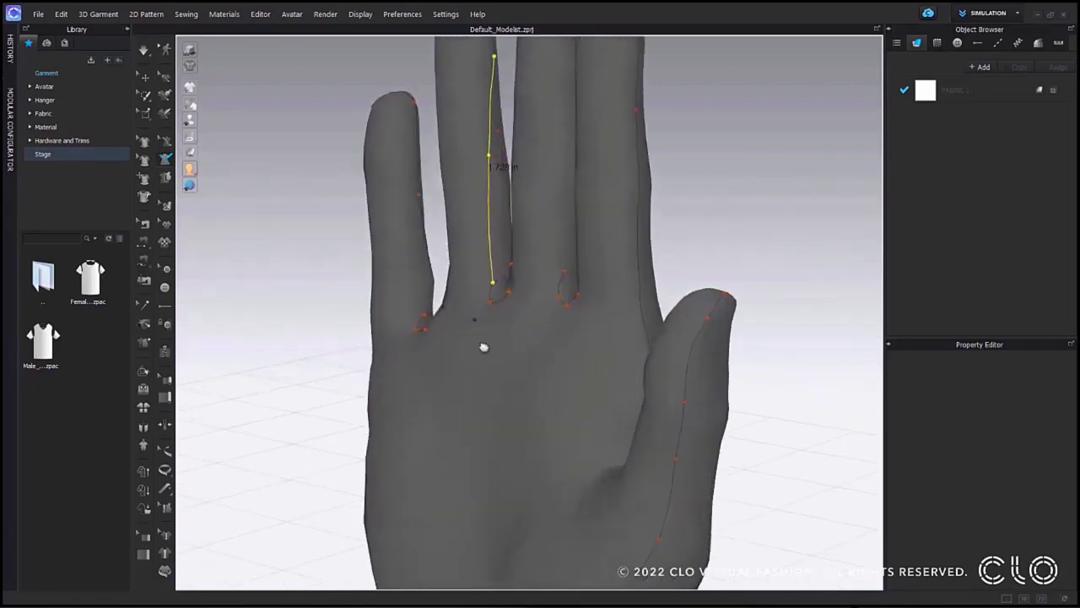
left_click(461, 424)
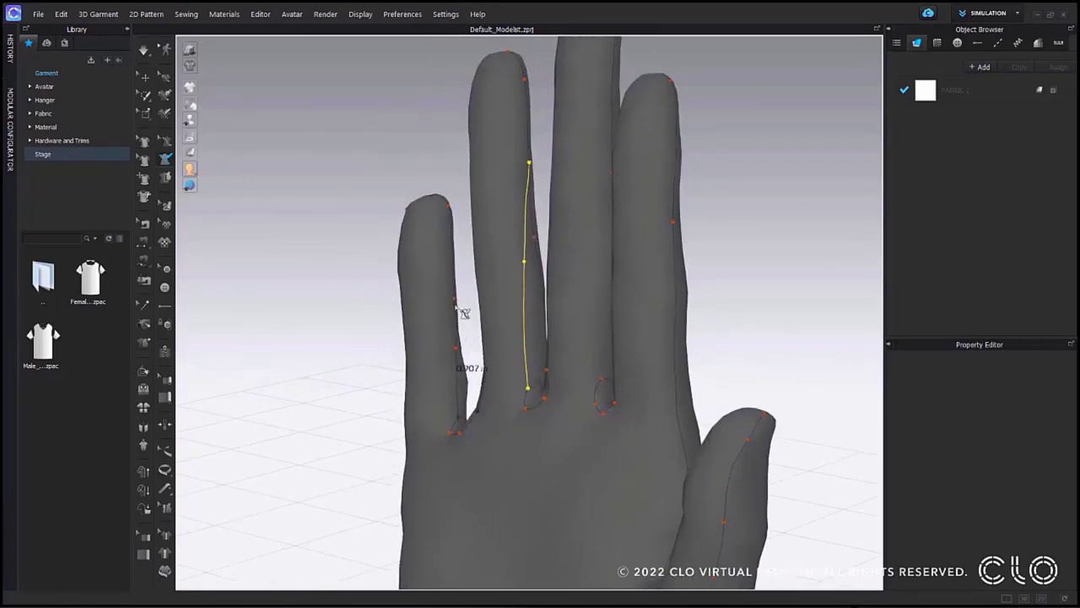
Step: Draw lines from the finger bases up both sides of the middle finger and the inner side of the index finger
right_click_drag(566, 410, 516, 422)
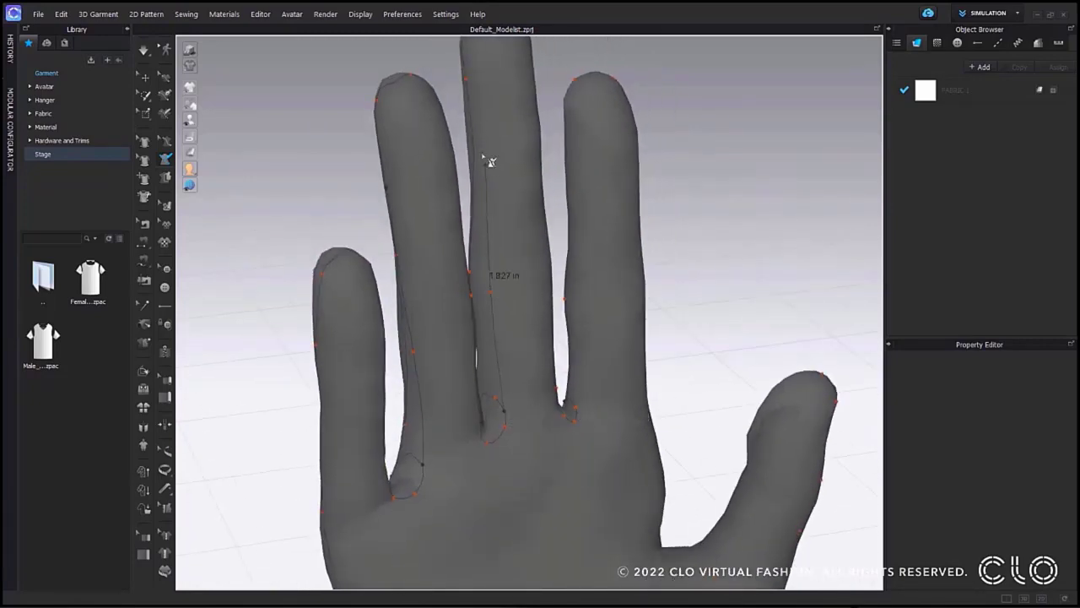
left_click(466, 81)
right_click_drag(523, 329, 578, 385)
left_click(607, 408)
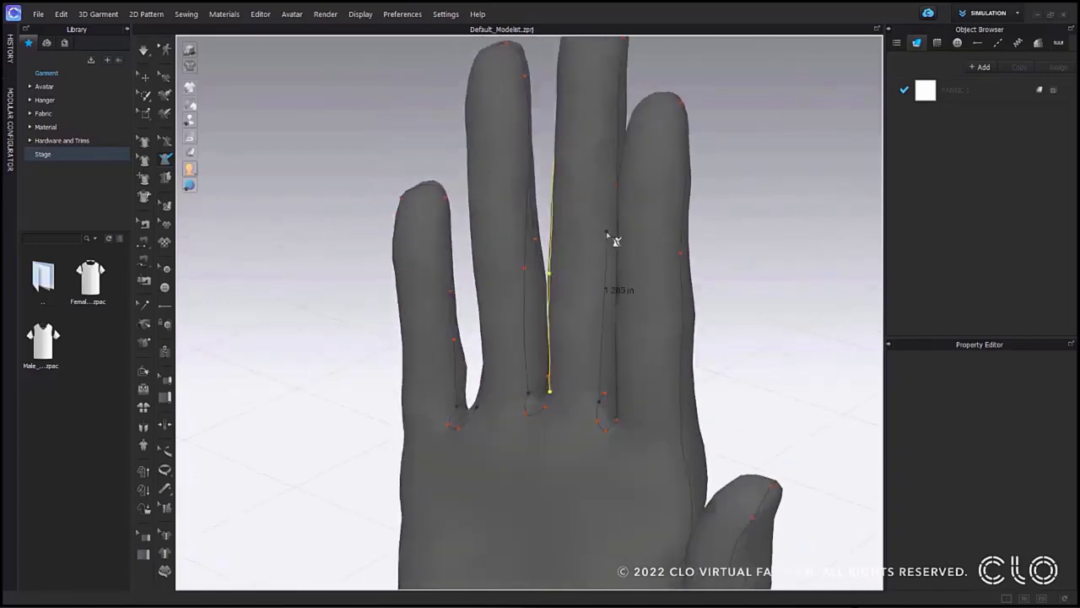
left_click(621, 102)
right_click_drag(621, 101, 566, 410)
left_click(559, 405)
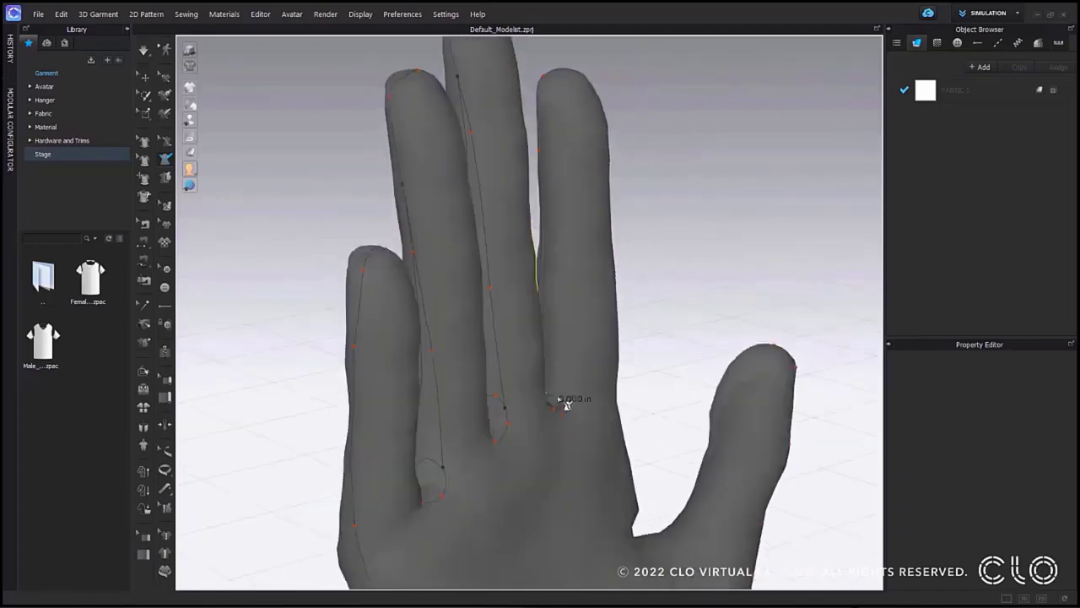
left_click(541, 154)
Step: Select the palm, thumb-side and between-finger areas of the hand and flatten them into patterns
scroll(559, 350, "down", 5)
right_click_drag(556, 366, 528, 316)
left_click(165, 177)
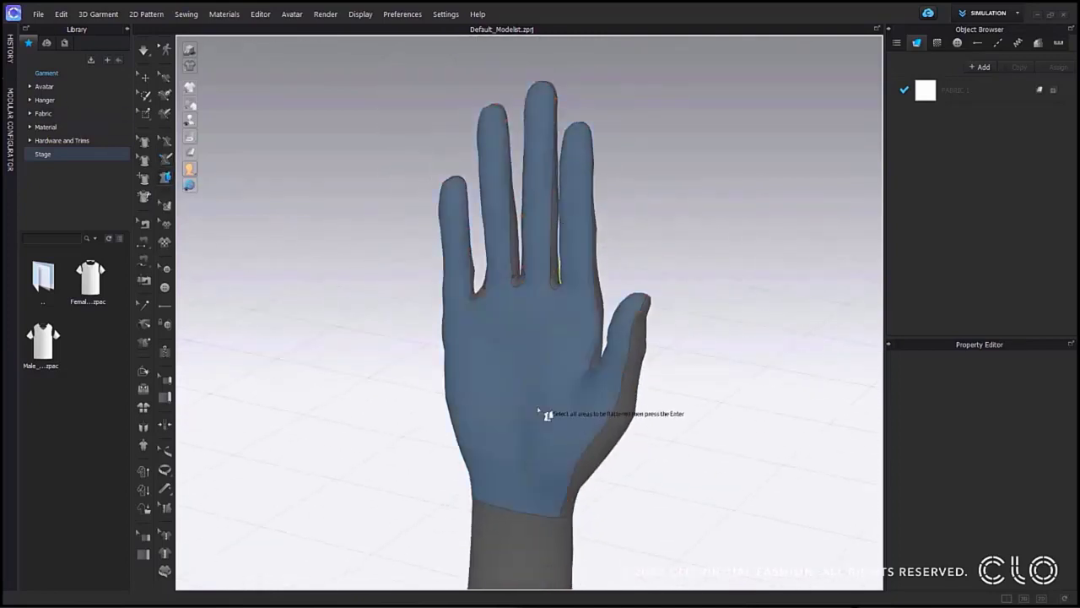
left_click(616, 405)
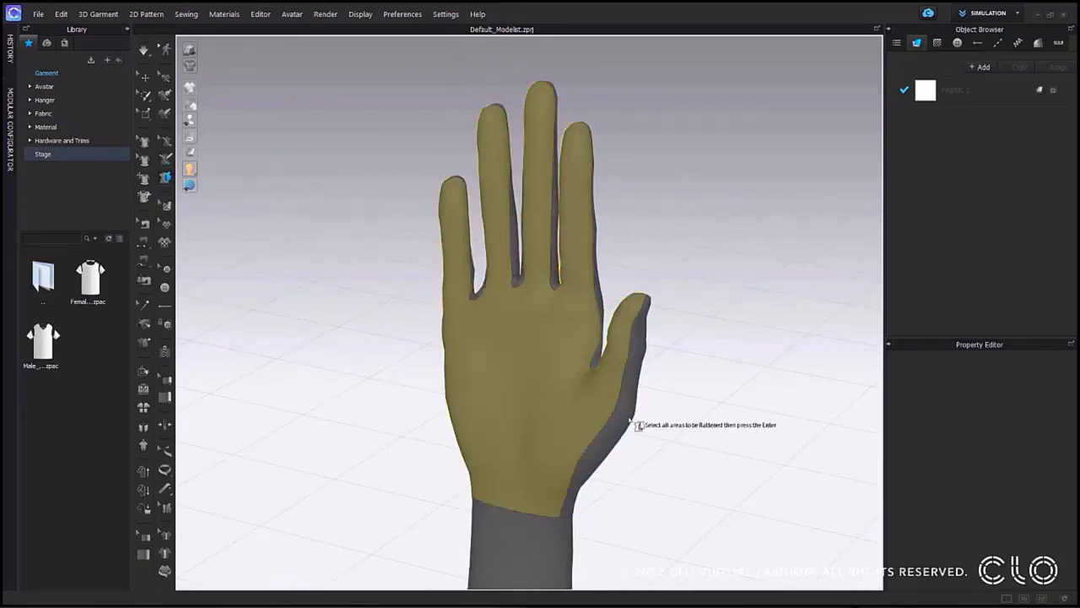
left_click(633, 422)
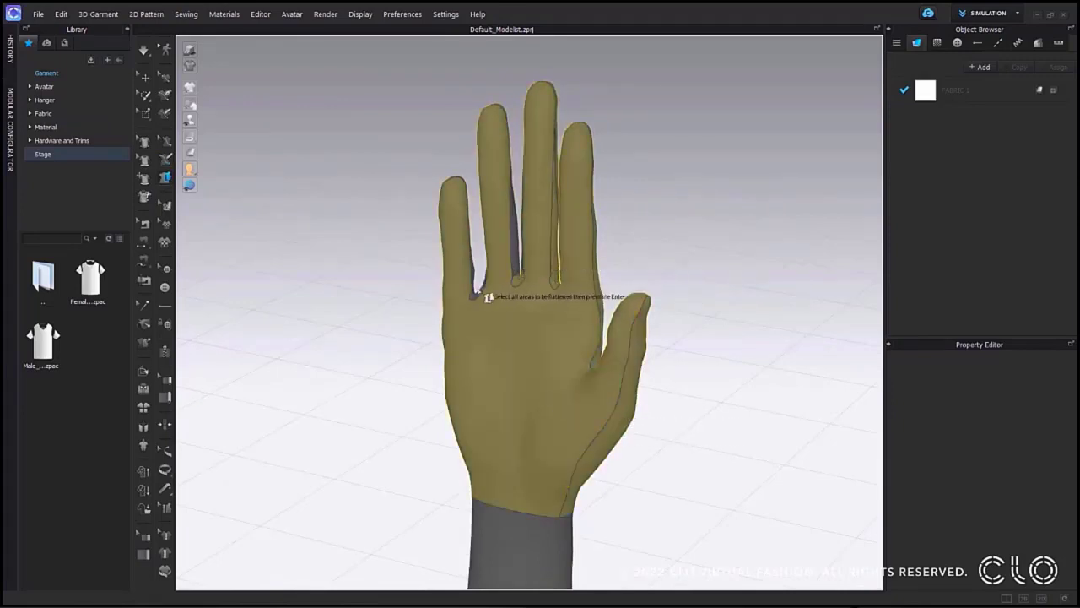
right_click_drag(545, 281, 518, 265)
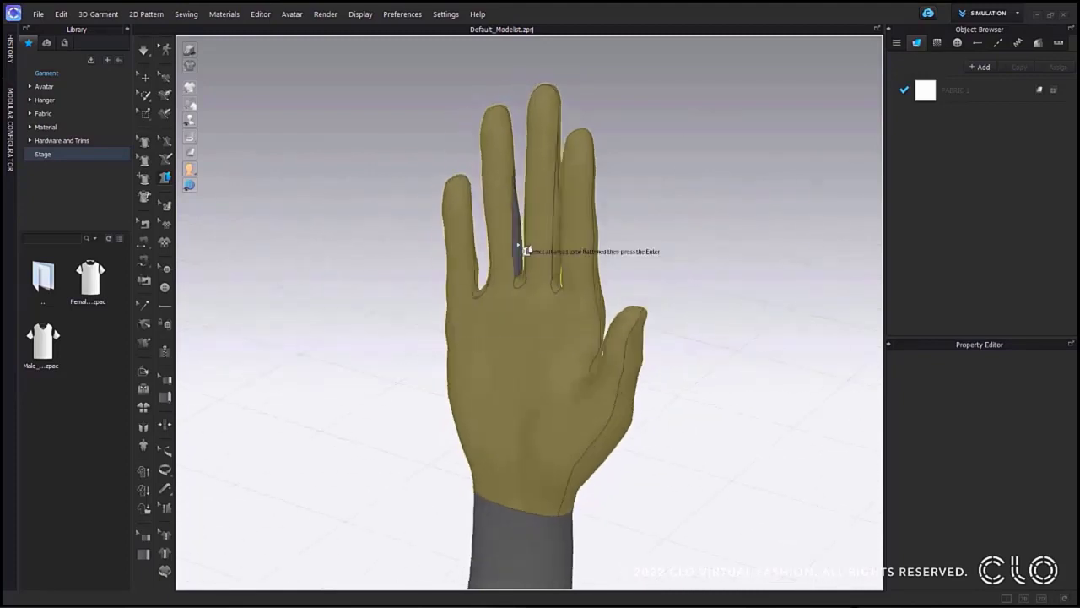
key("Return")
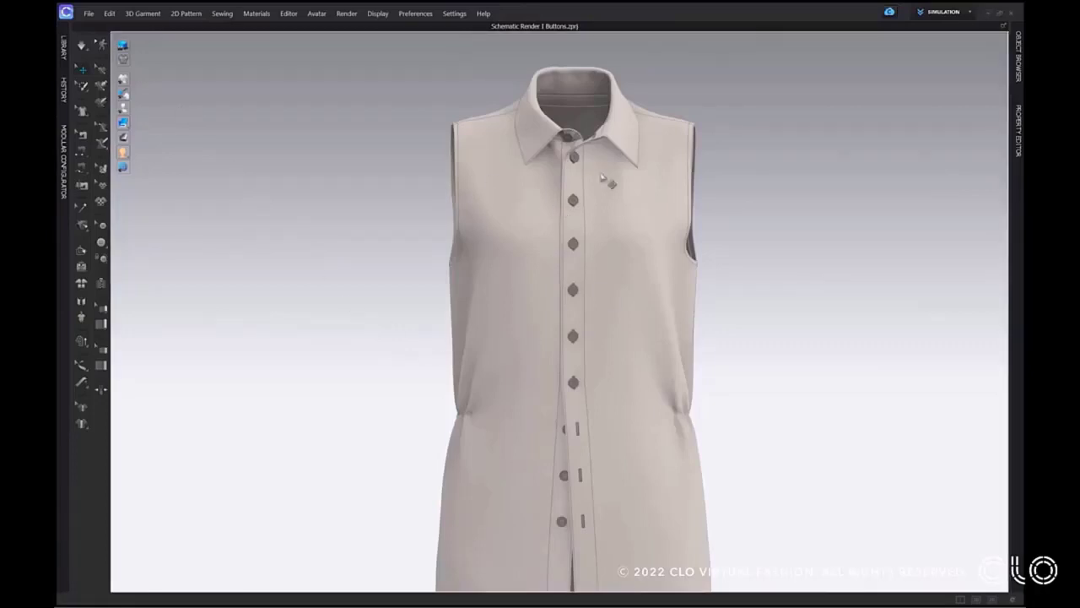
Step: Turn on Schematic Render for the button-front dress and set the Seamline thickness to 4 pixels
left_click(123, 60)
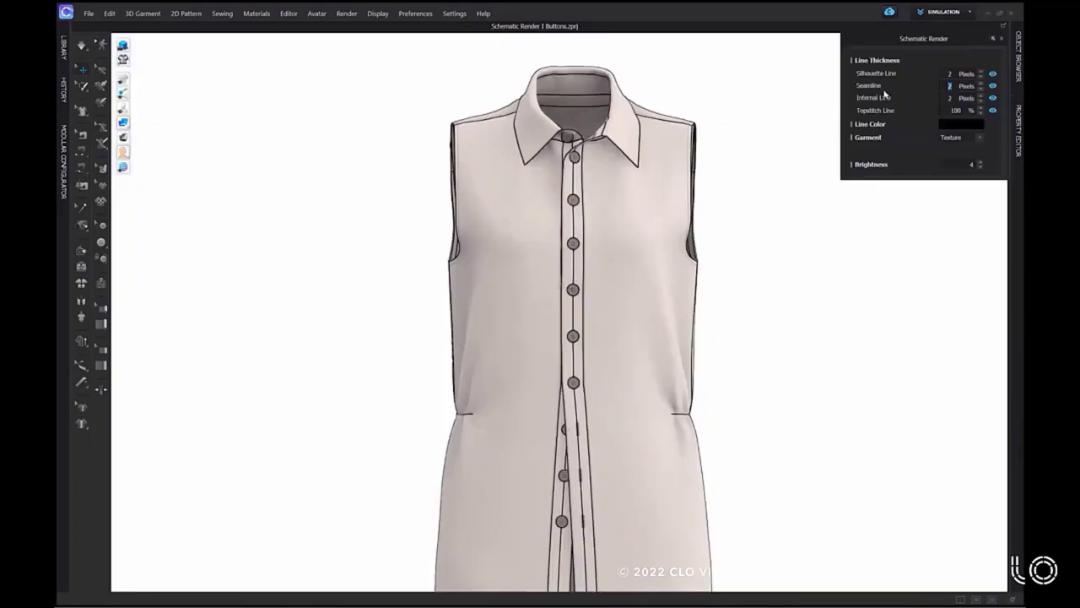
scroll(959, 82, "down", 1)
scroll(960, 85, "up", 3)
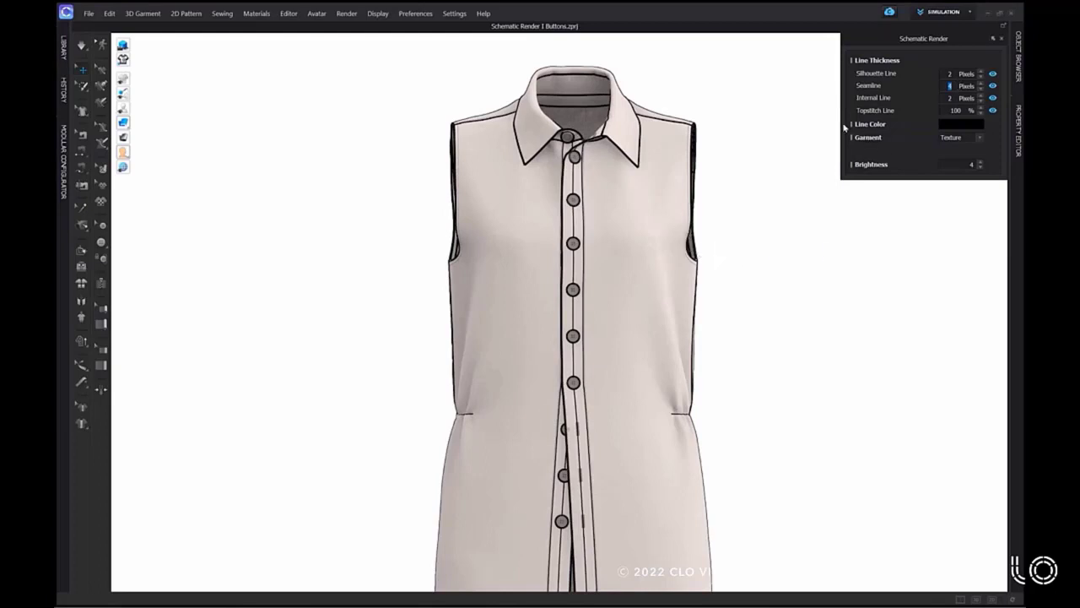
Step: Preview the schematic line colour in red and blue, and set it back to black
left_click(947, 125)
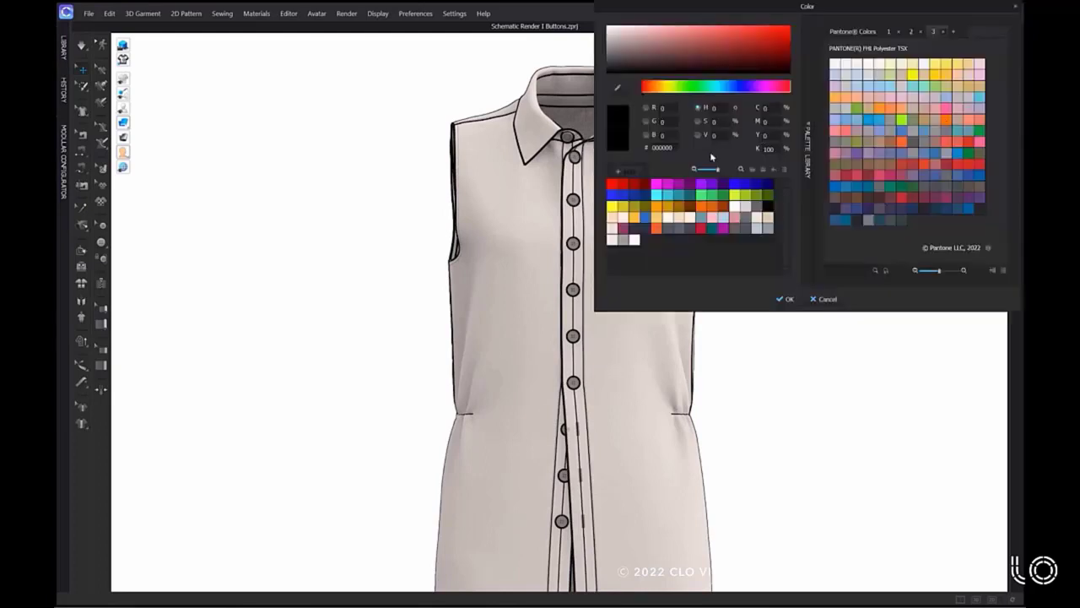
left_click(613, 185)
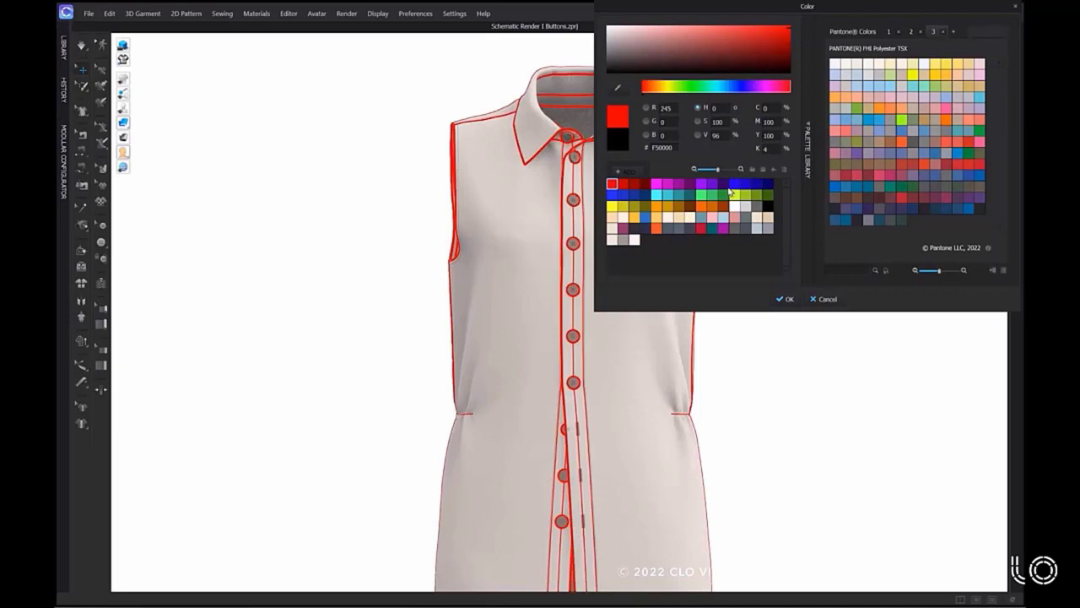
left_click(734, 184)
left_click(767, 206)
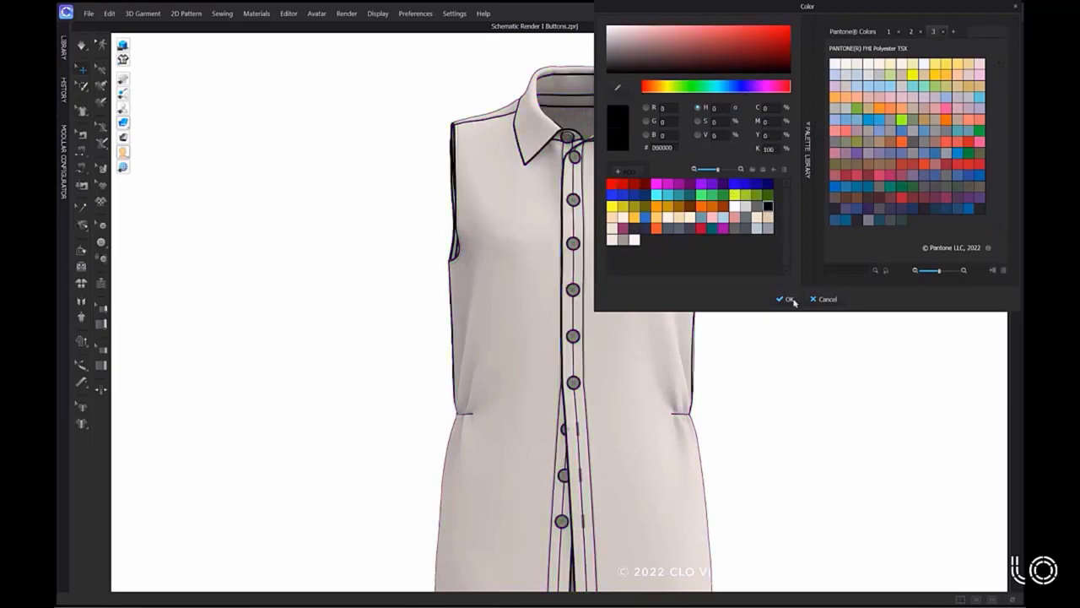
left_click(783, 300)
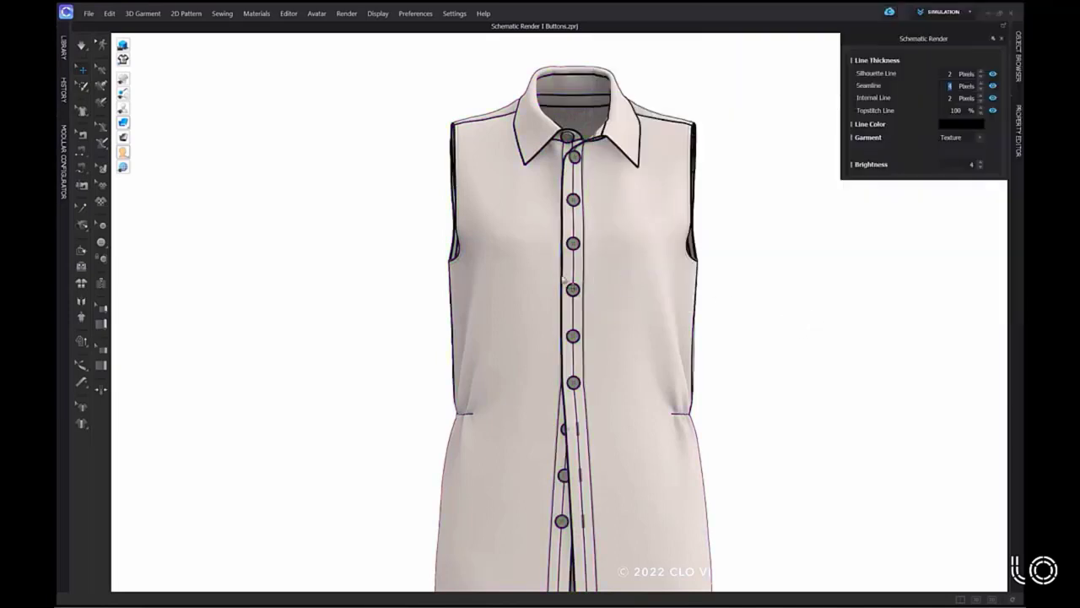
Step: Move the Schematic Render settings clear of the Object Browser and open the properties of Button 14
scroll(561, 278, "up", 5)
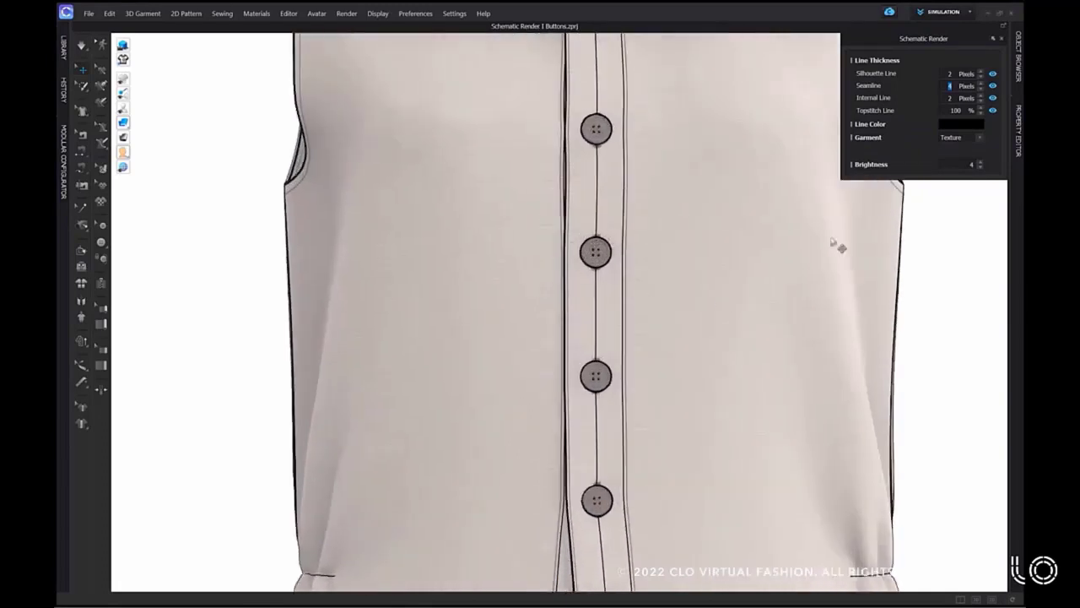
left_click(1018, 56)
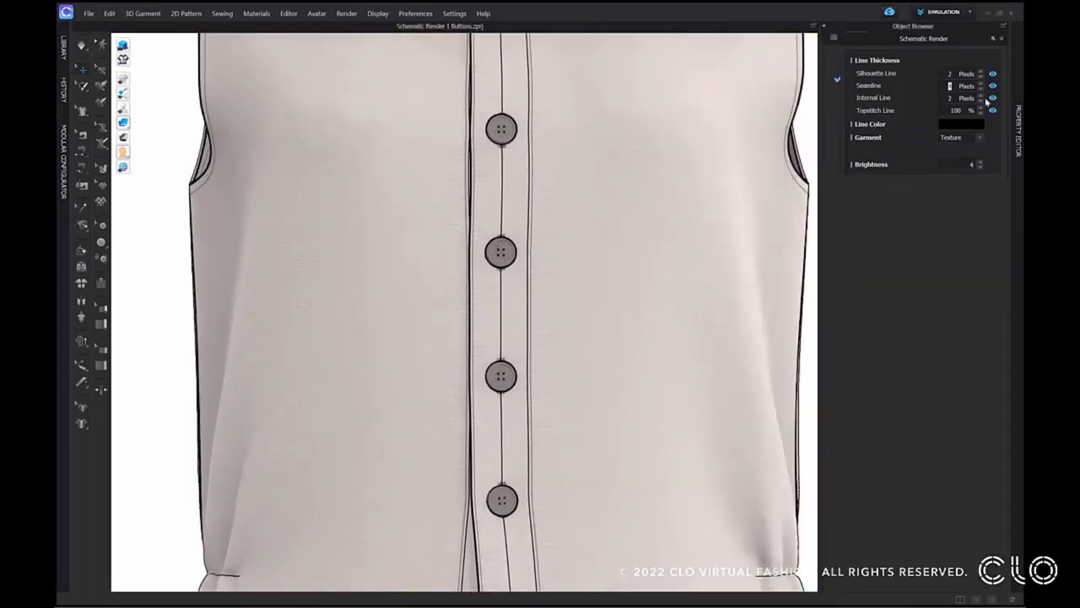
left_click_drag(971, 38, 780, 35)
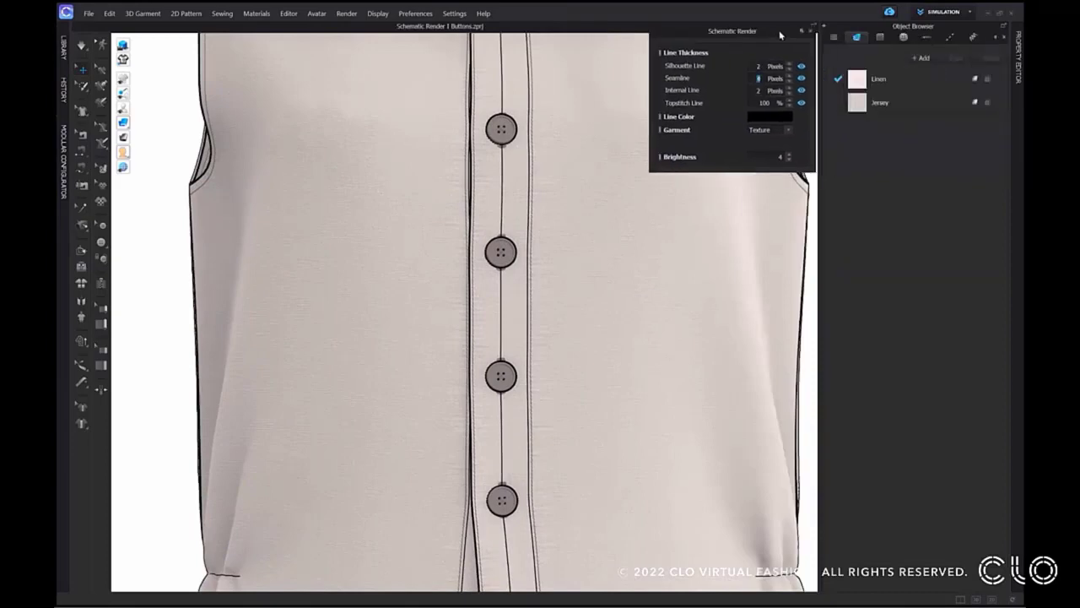
left_click(904, 37)
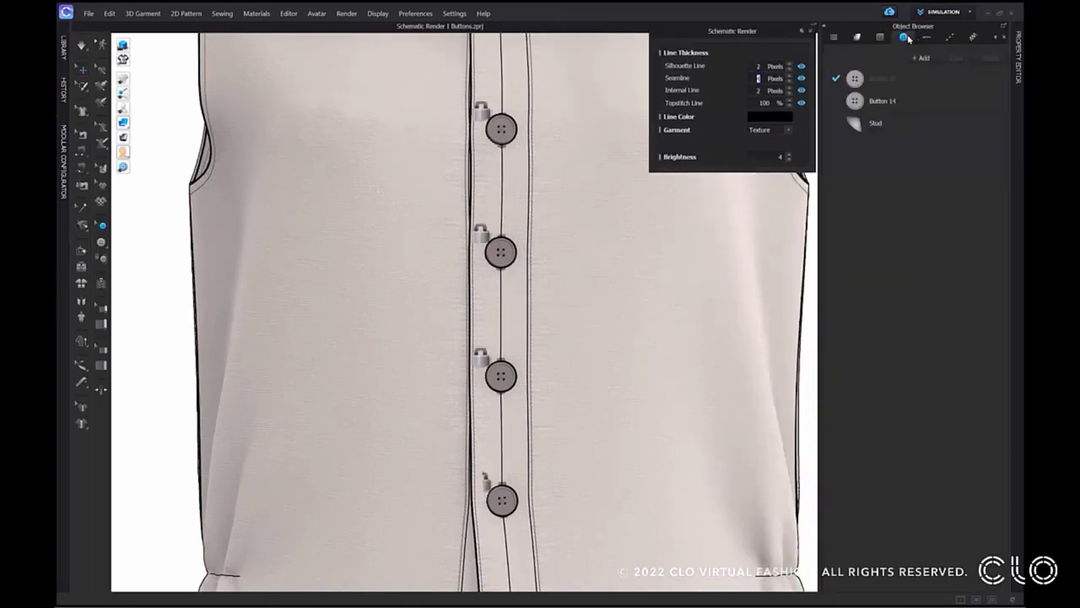
left_click(892, 102)
left_click(1020, 59)
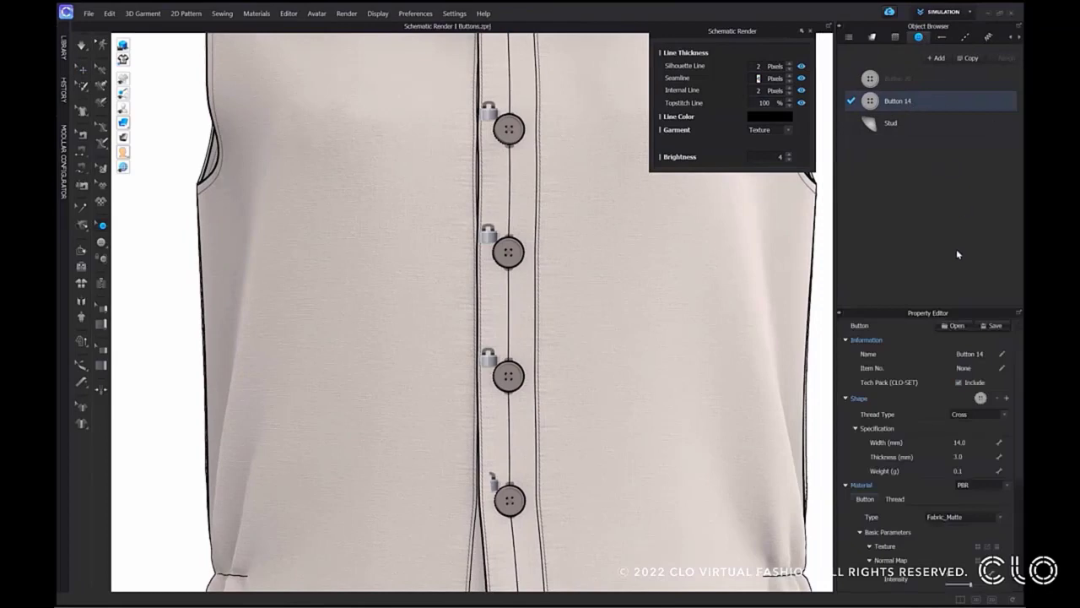
Step: Turn off using the button's material for Button 14's thread and set the thread colour to black
scroll(941, 431, "down", 5)
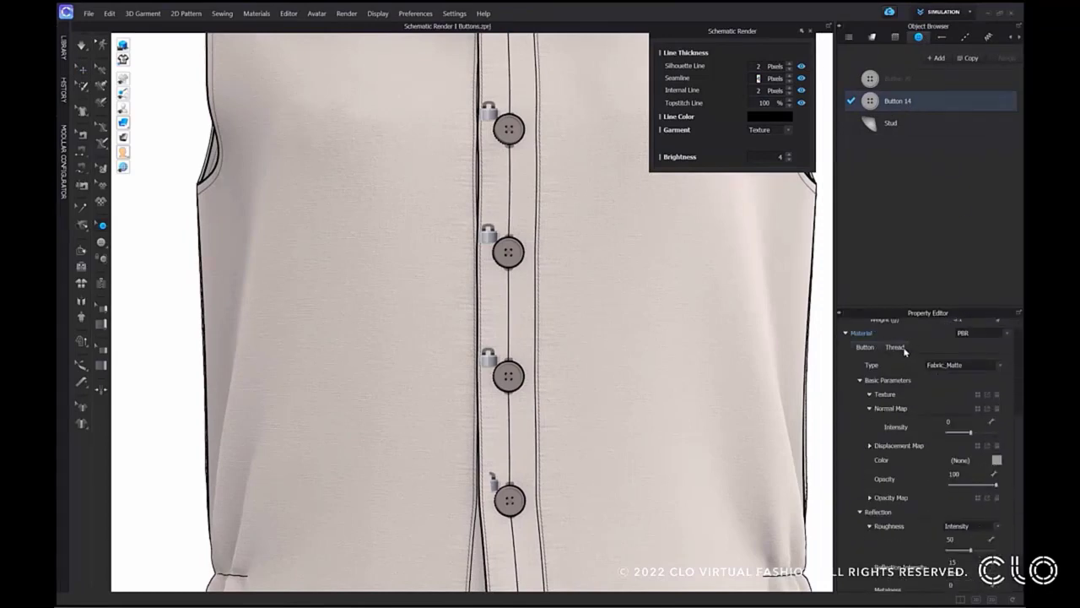
left_click(904, 349)
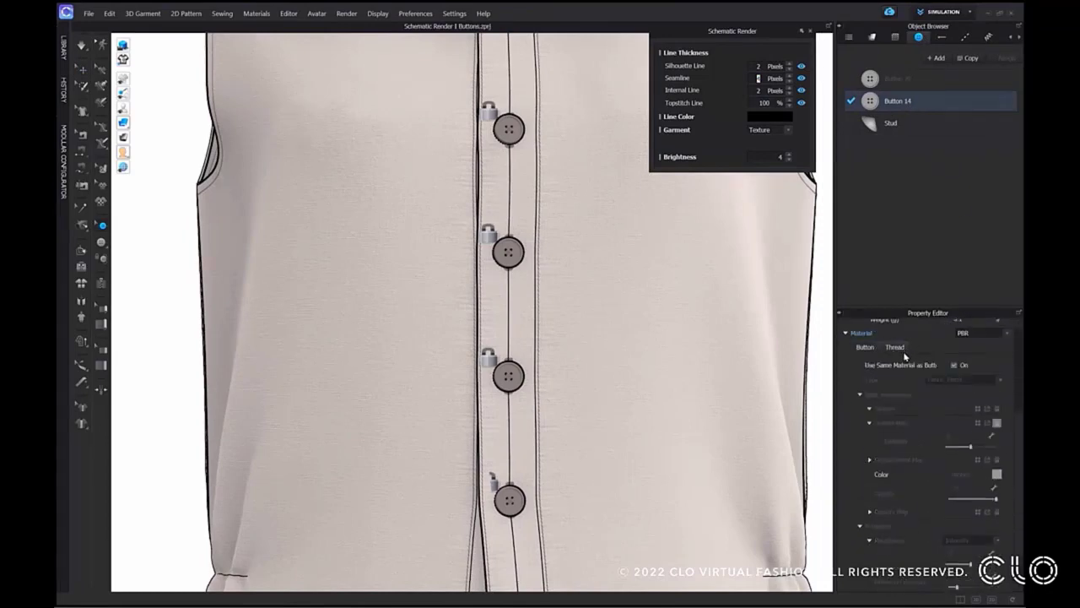
left_click(954, 366)
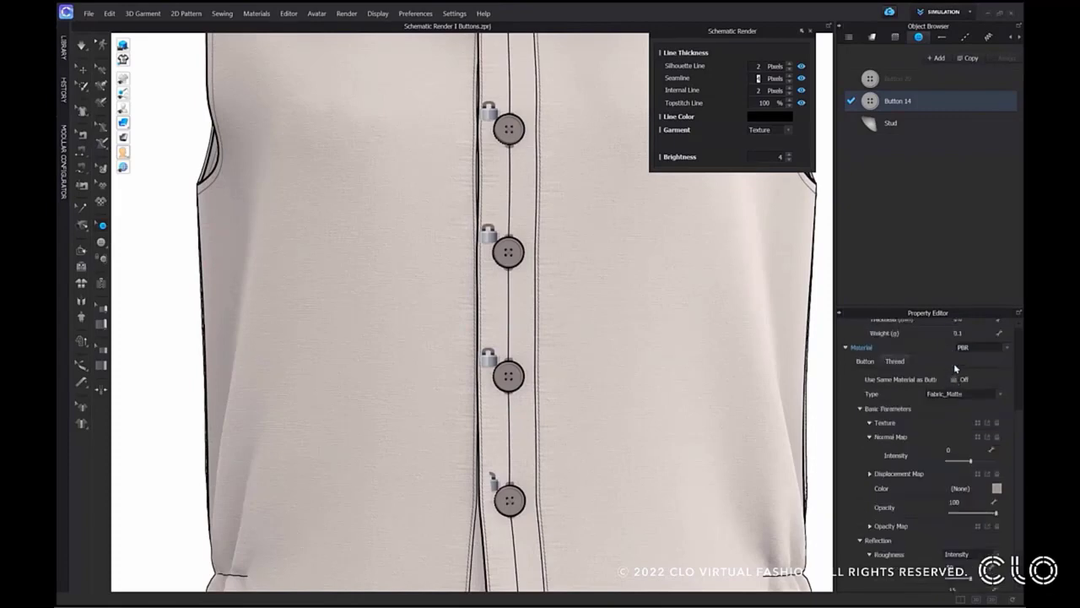
left_click(997, 489)
left_click_drag(580, 138, 820, 160)
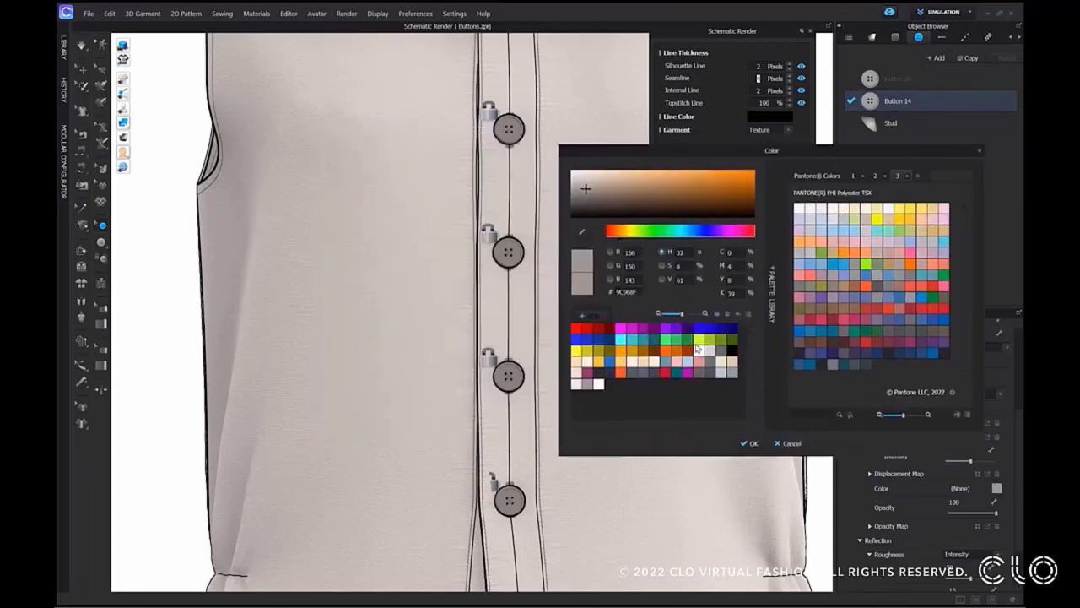
left_click(731, 351)
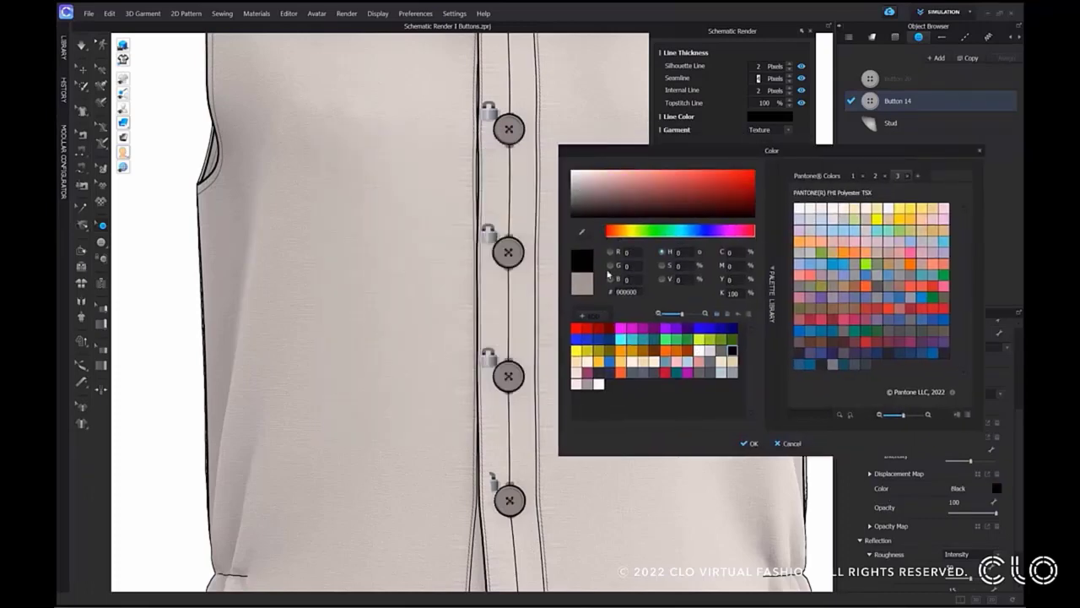
left_click(750, 444)
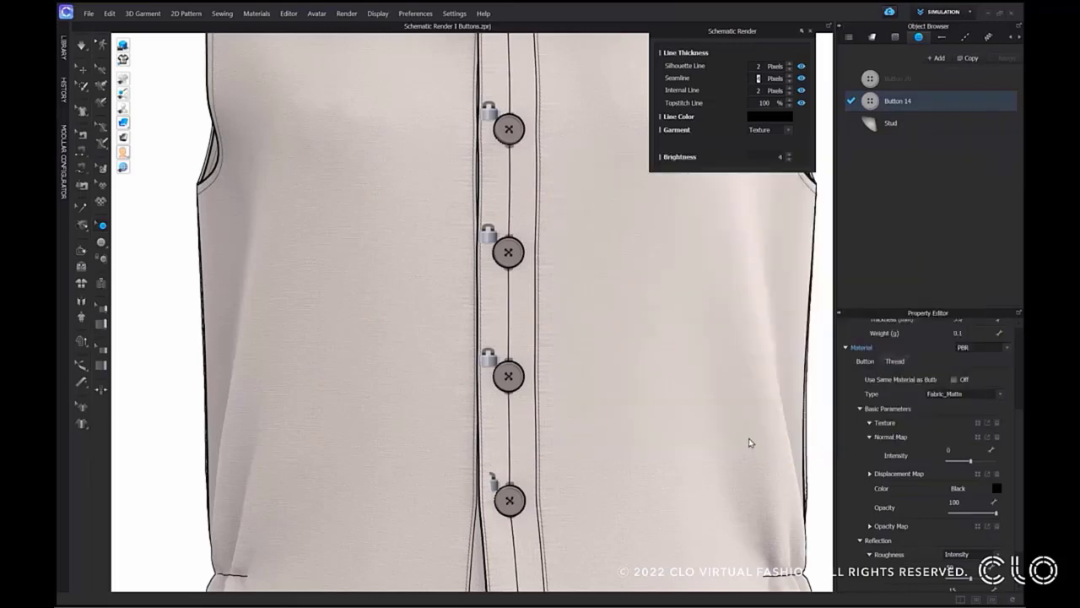
scroll(738, 393, "down", 6)
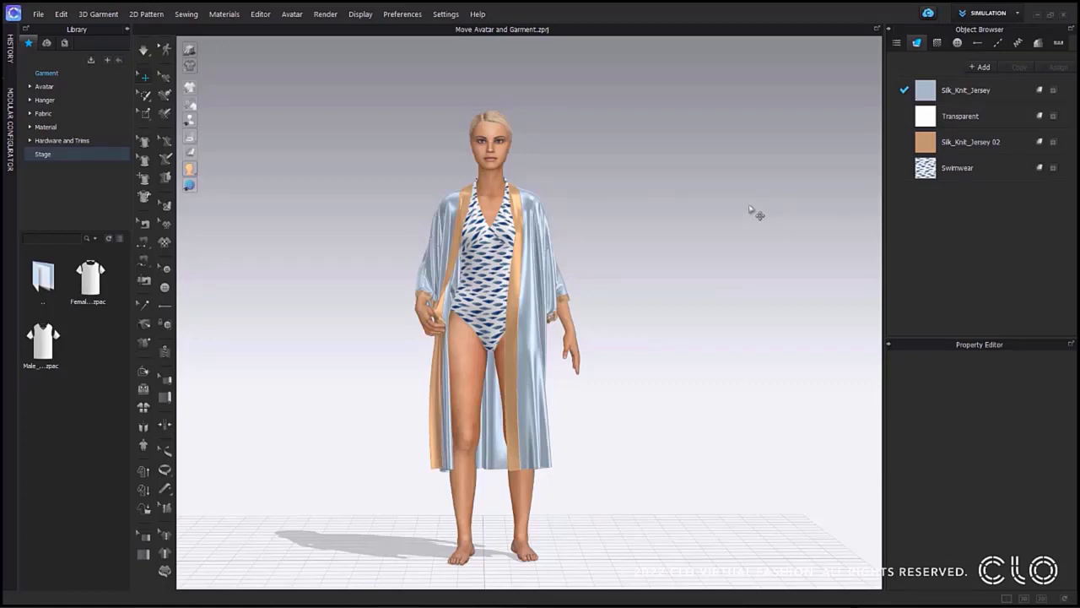
Step: Select the robed avatar together with its garments, and move and rotate them as one
left_click(501, 137)
right_click(489, 128)
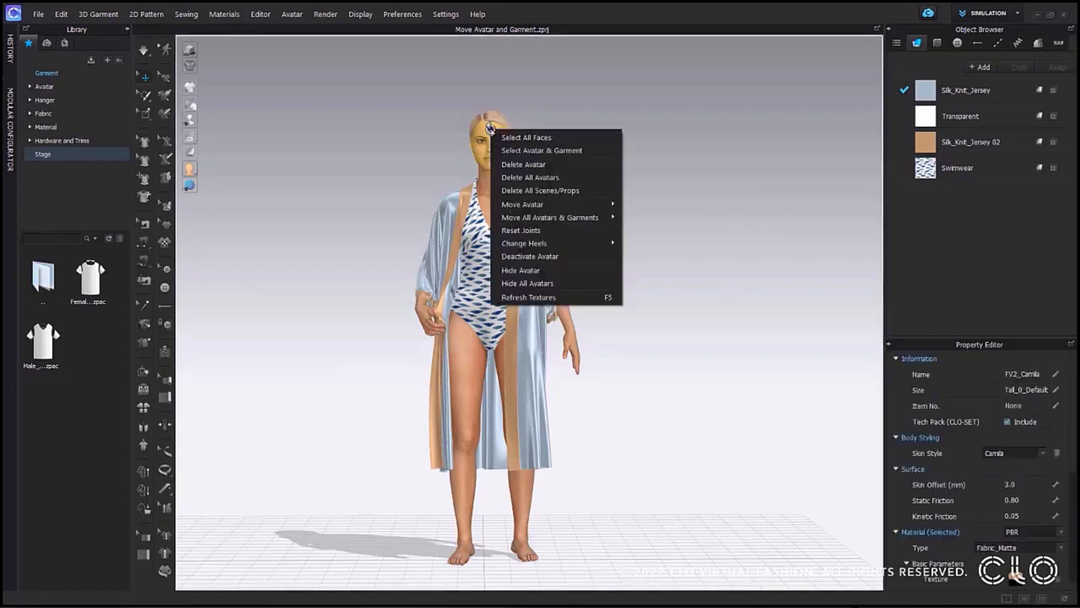
left_click(598, 153)
right_click_drag(598, 158, 600, 169)
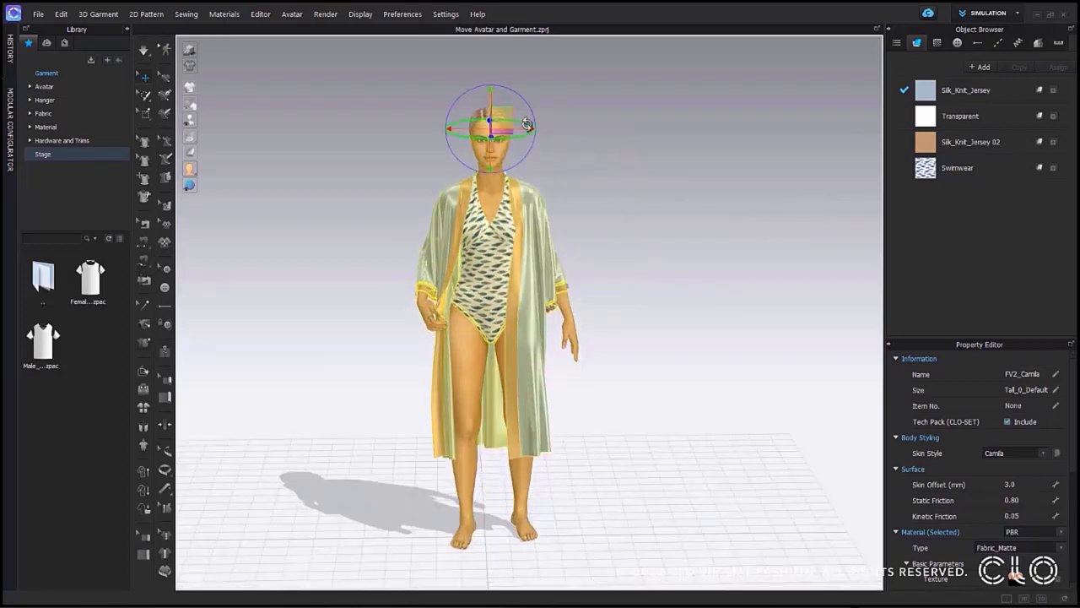
left_click_drag(545, 133, 447, 137)
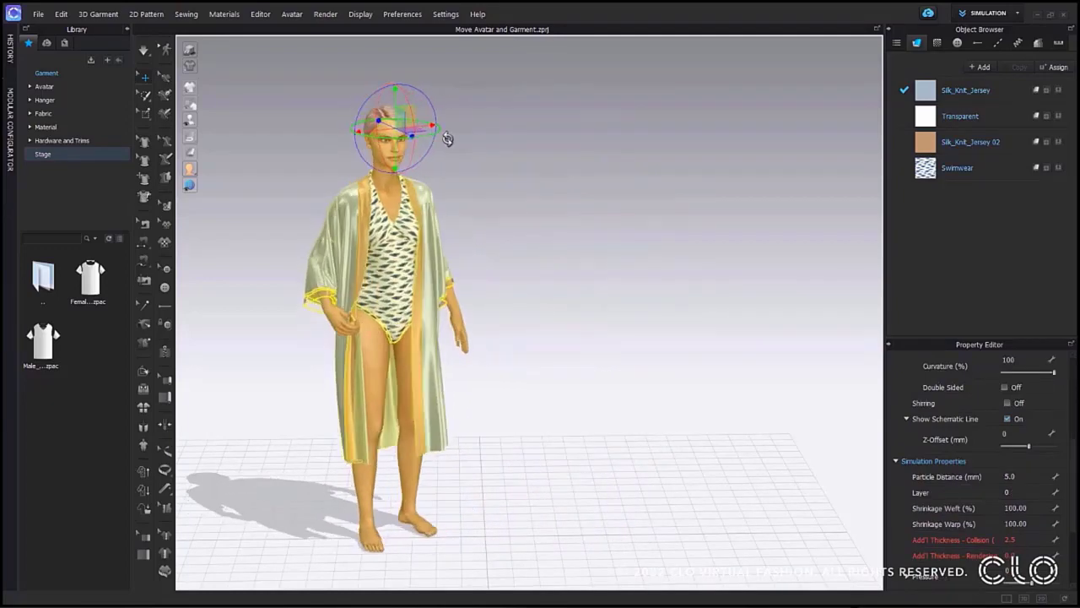
mouse_move(559, 216)
right_mouse_down()
mouse_move(551, 203)
mouse_move(565, 208)
right_mouse_up()
left_click_drag(411, 124, 368, 122)
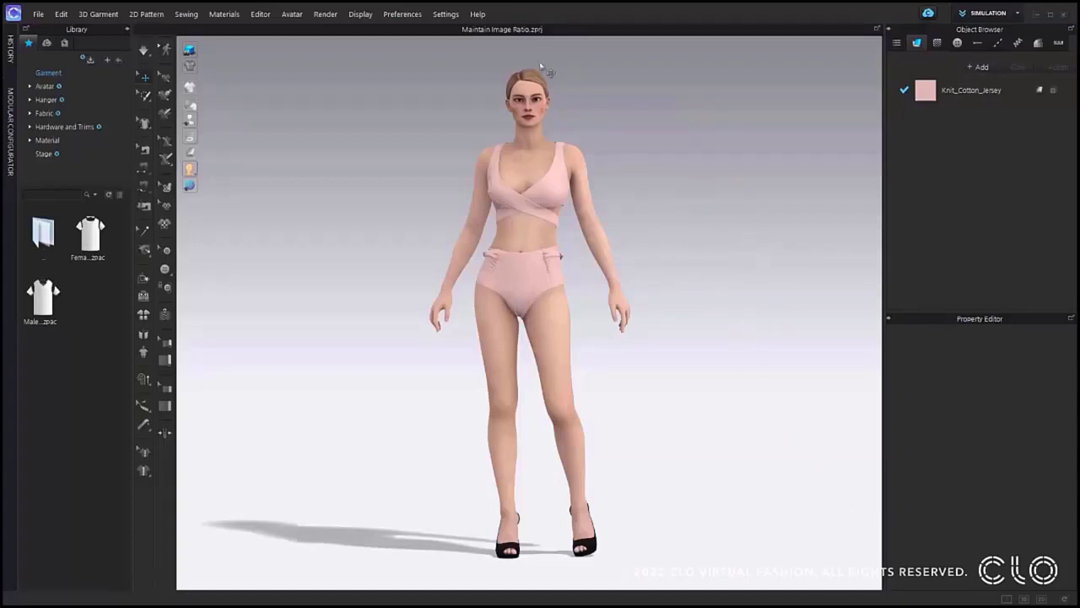
Step: Fill the 3D window background with the picture of the white-brick structure standing in turquoise water
right_click(676, 244)
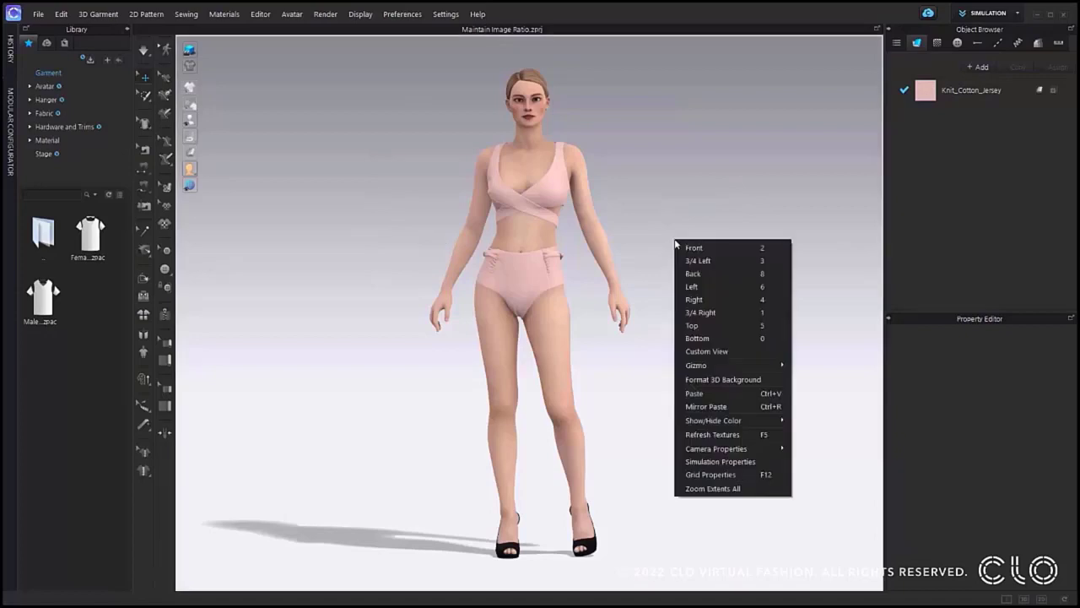
left_click(714, 384)
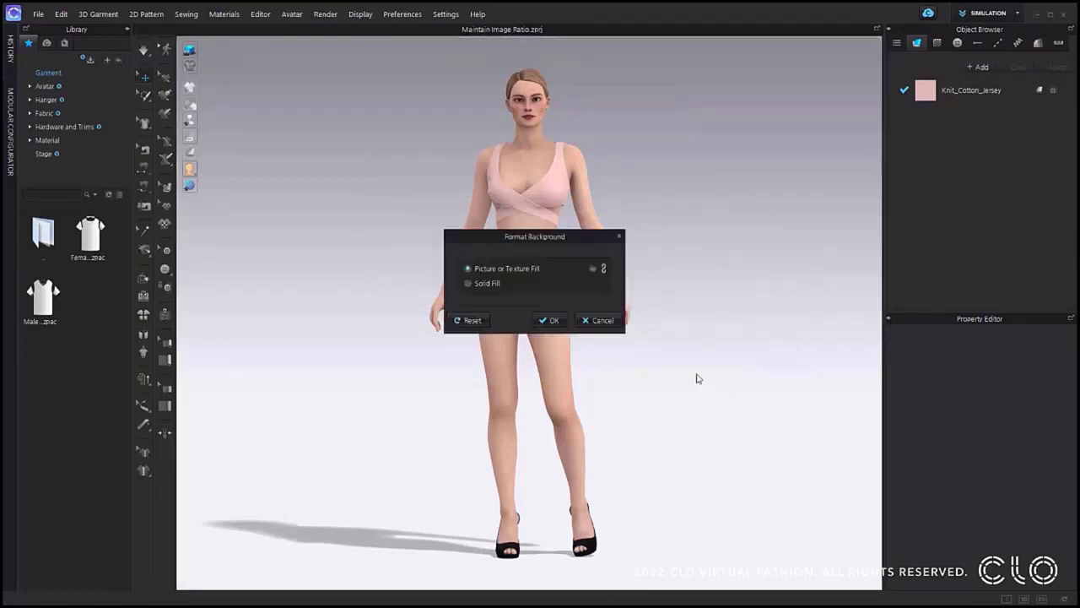
left_click(596, 268)
double_click(132, 100)
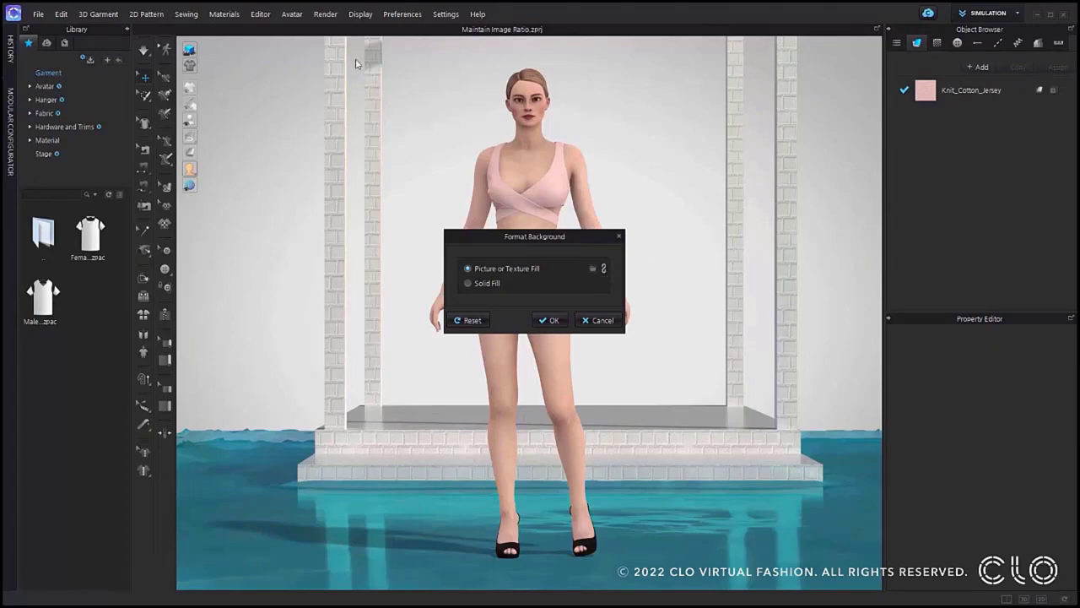
Step: Maintain the background picture's original aspect ratio, apply the background format, and check the smaller avatar against it
left_click(603, 270)
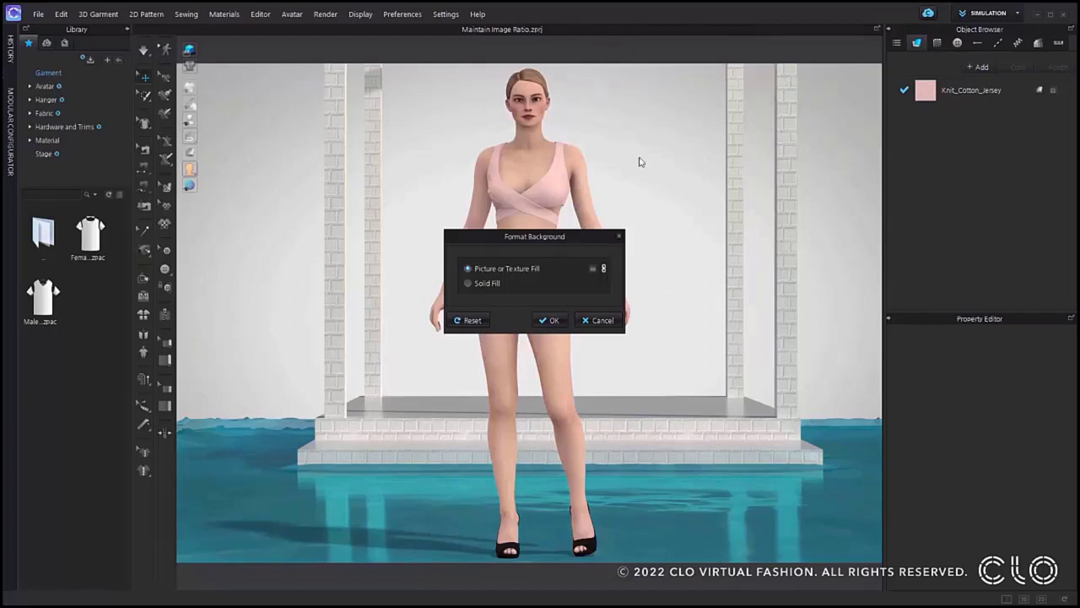
left_click(552, 321)
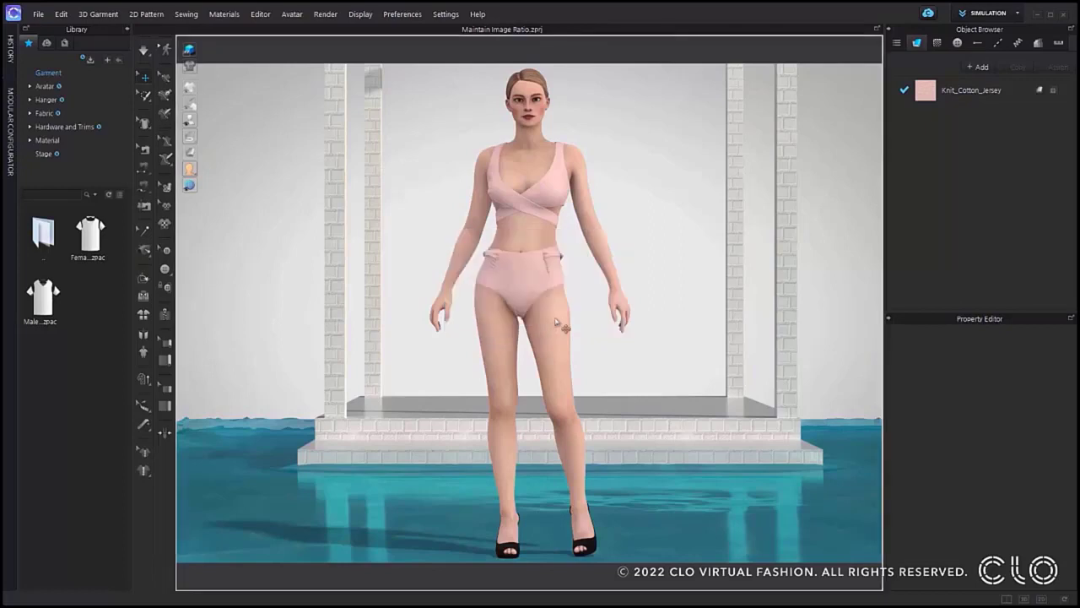
scroll(622, 242, "down", 4)
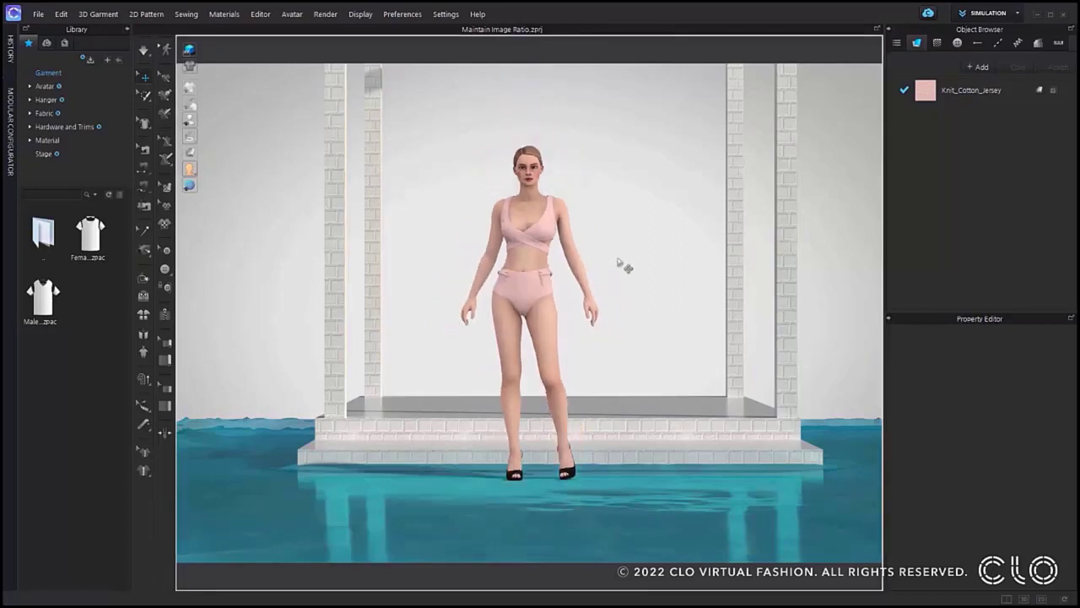
right_click_drag(632, 309, 676, 254)
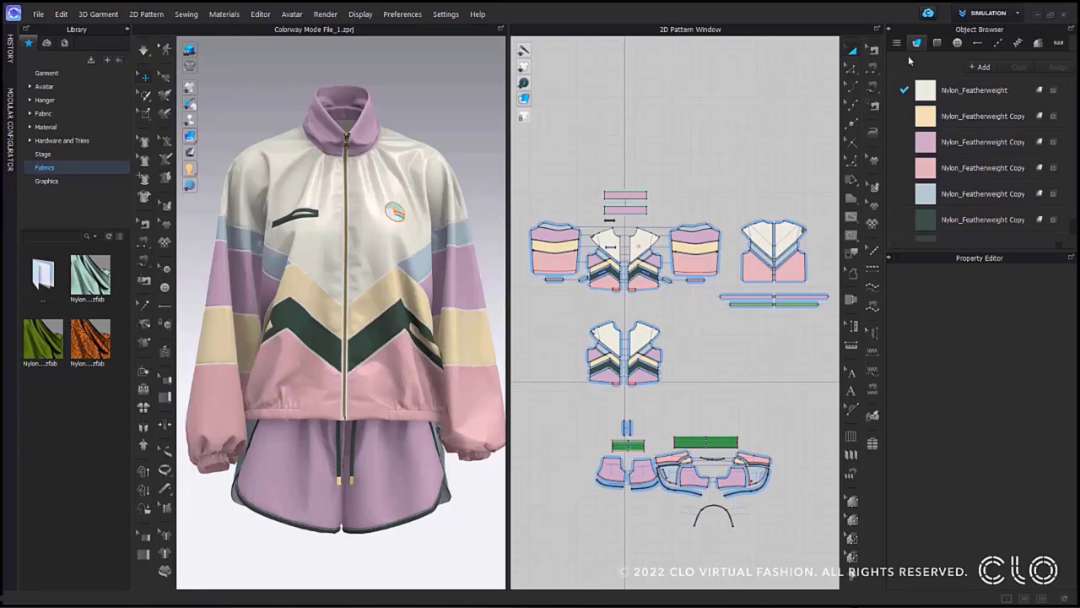
Step: Open the Colorway Editor for the jacket and shorts, and switch between it and the 2D Pattern Window
left_click(1016, 22)
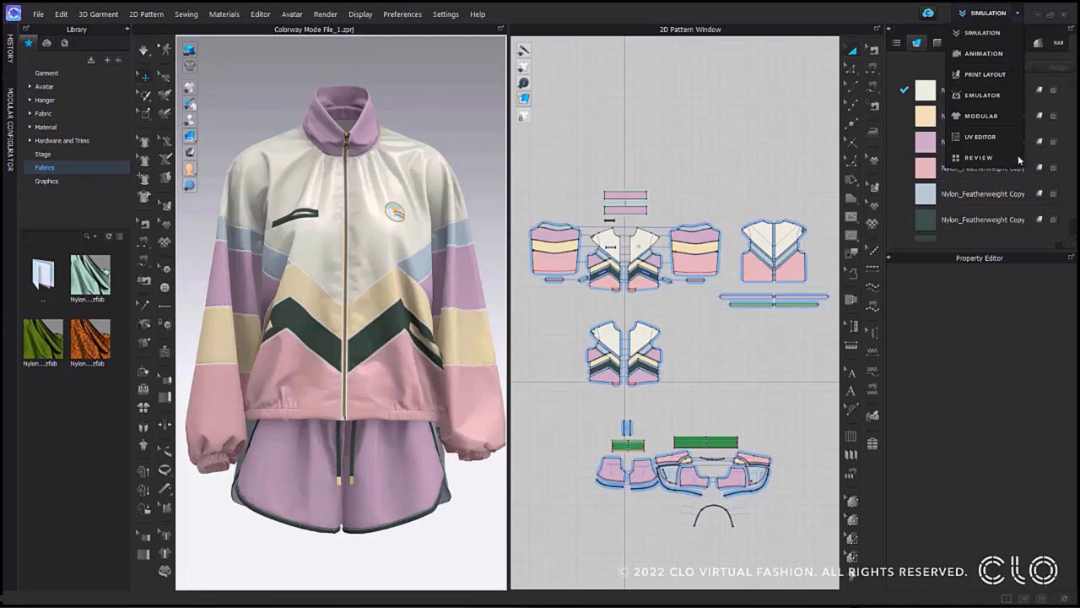
left_click(784, 91)
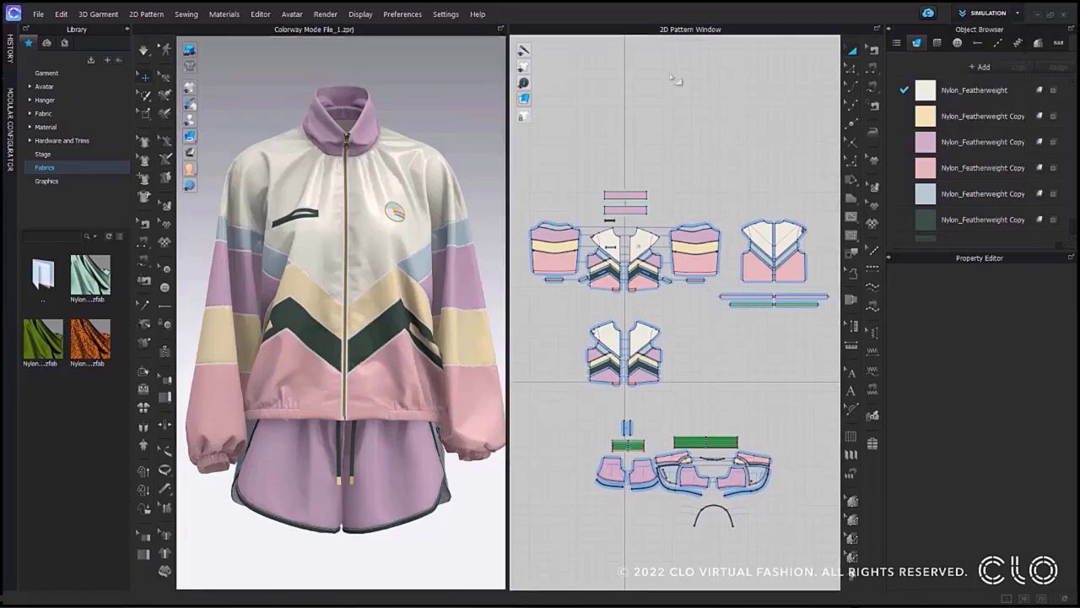
left_click(262, 20)
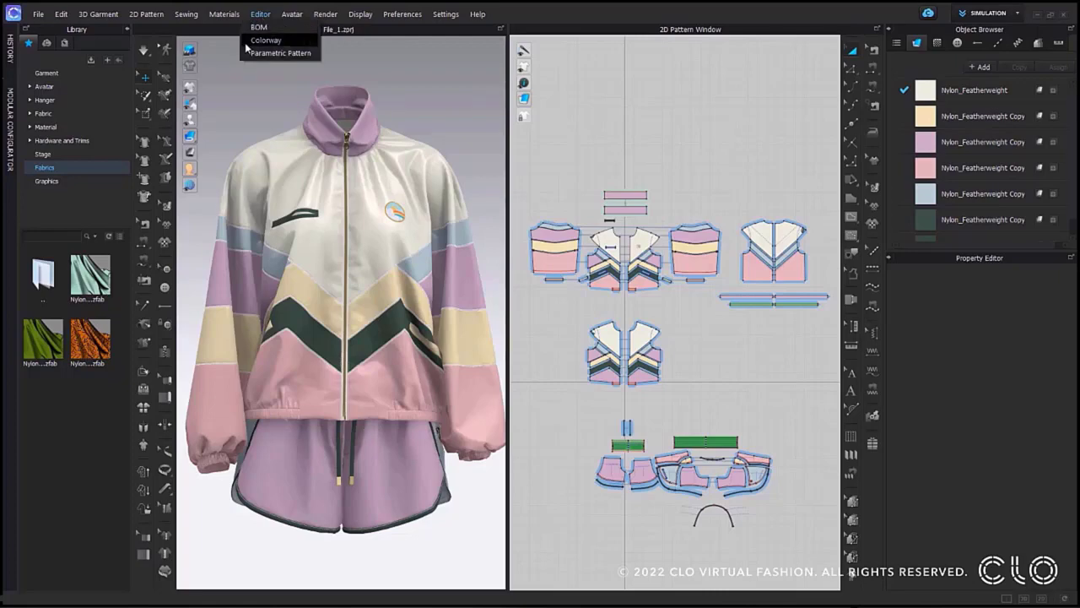
left_click(247, 42)
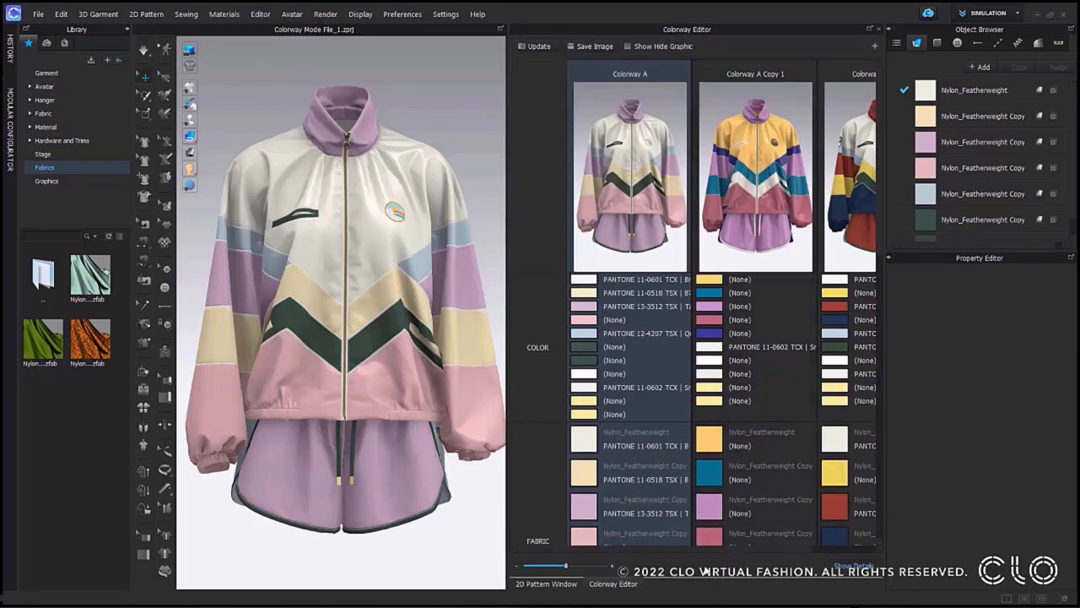
left_click(544, 583)
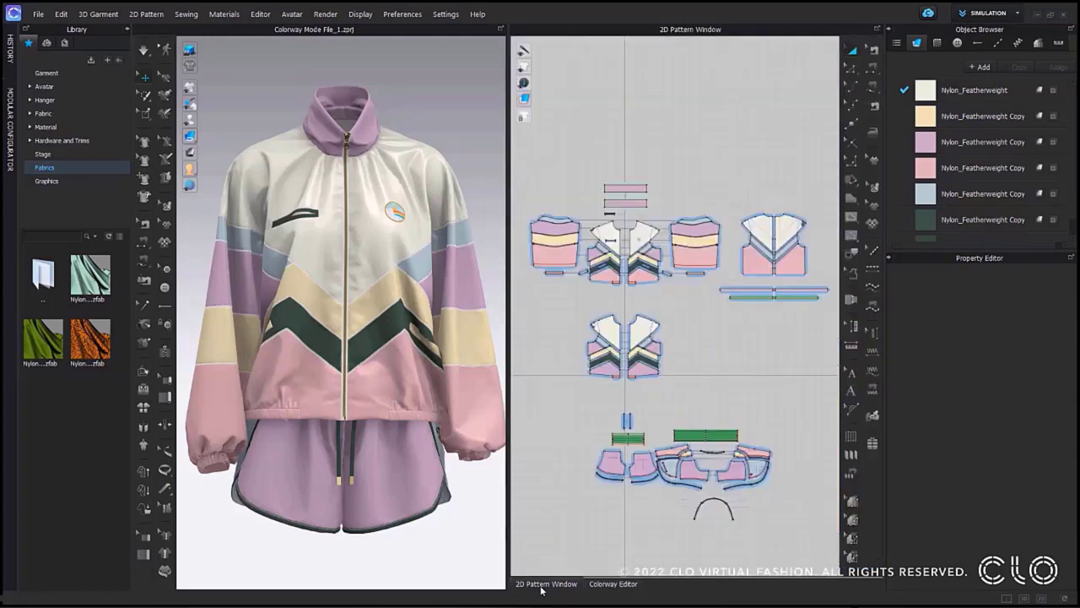
left_click(616, 583)
left_click(563, 584)
left_click(616, 583)
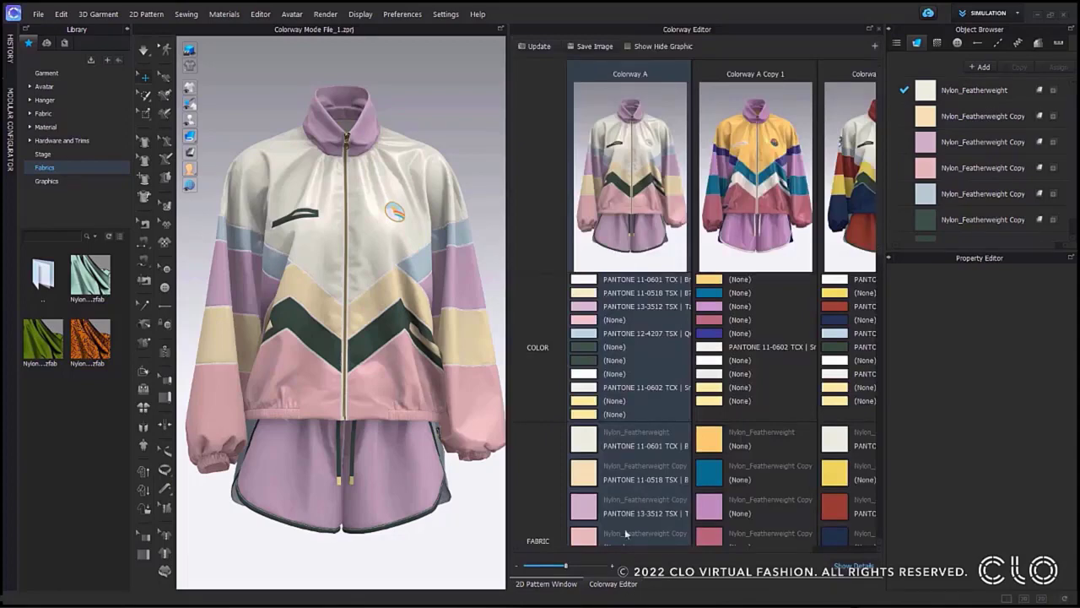
Step: Examine the material properties of several fabrics in Colorway A and Colorway A Copy 1, and compare with the full fabric properties
scroll(582, 445, "down", 2)
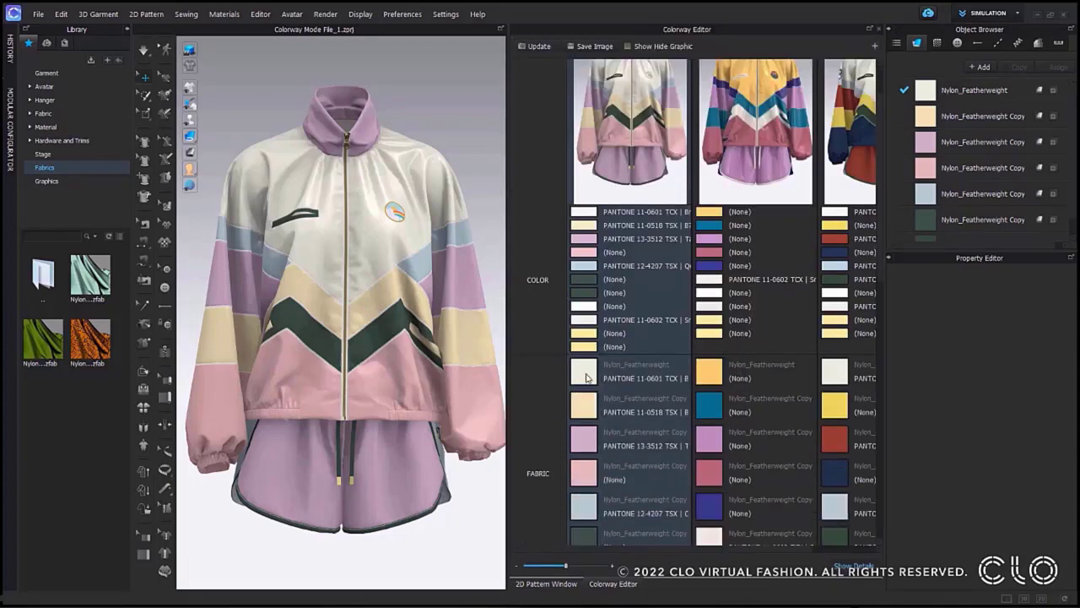
left_click(588, 440)
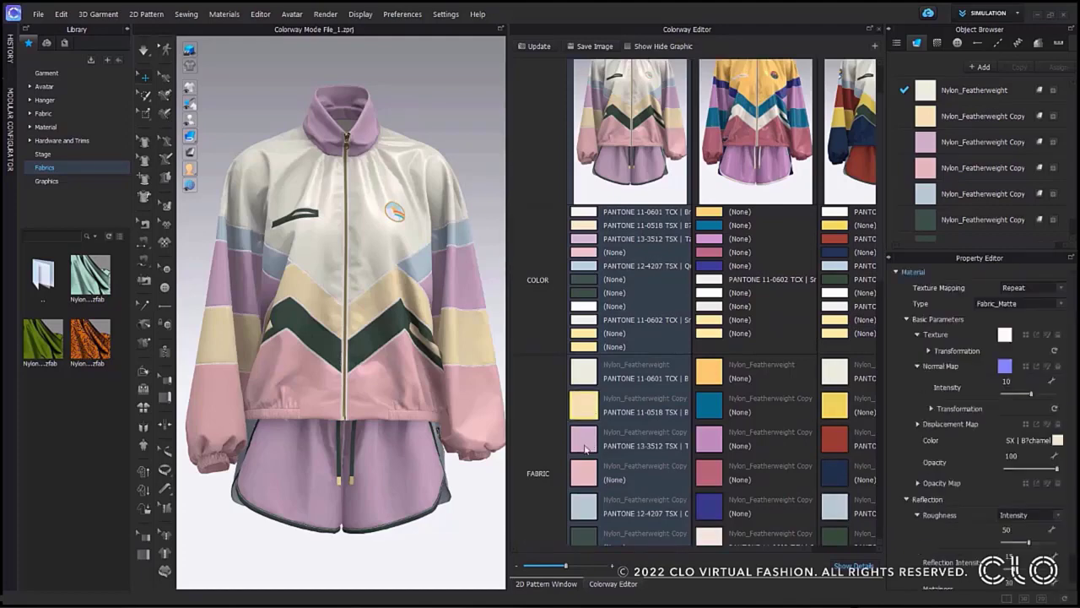
left_click(585, 477)
left_click(585, 506)
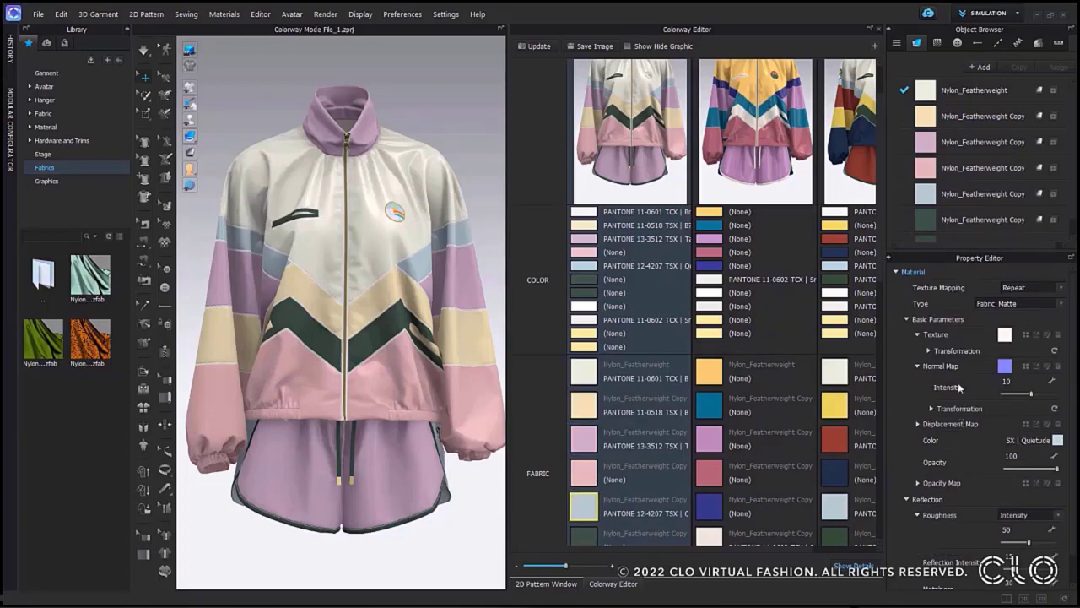
left_click(708, 440)
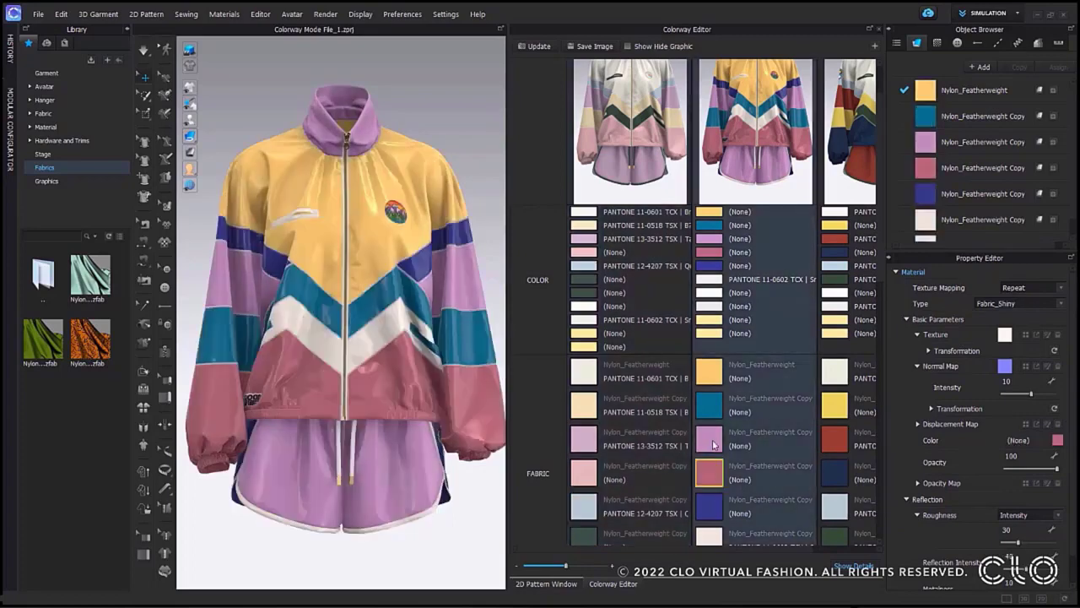
left_click(587, 471)
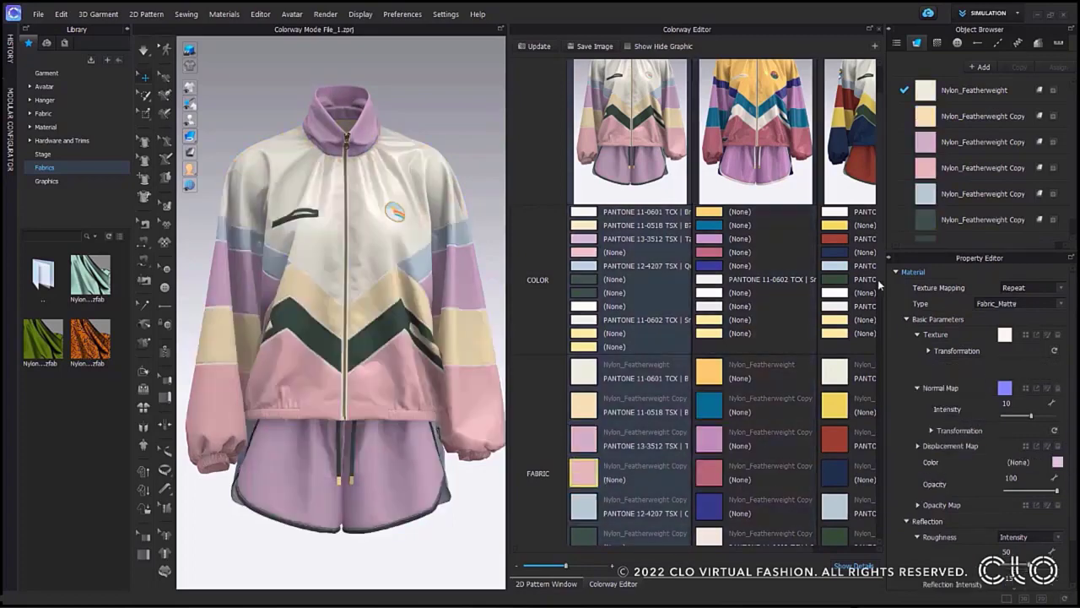
left_click(994, 118)
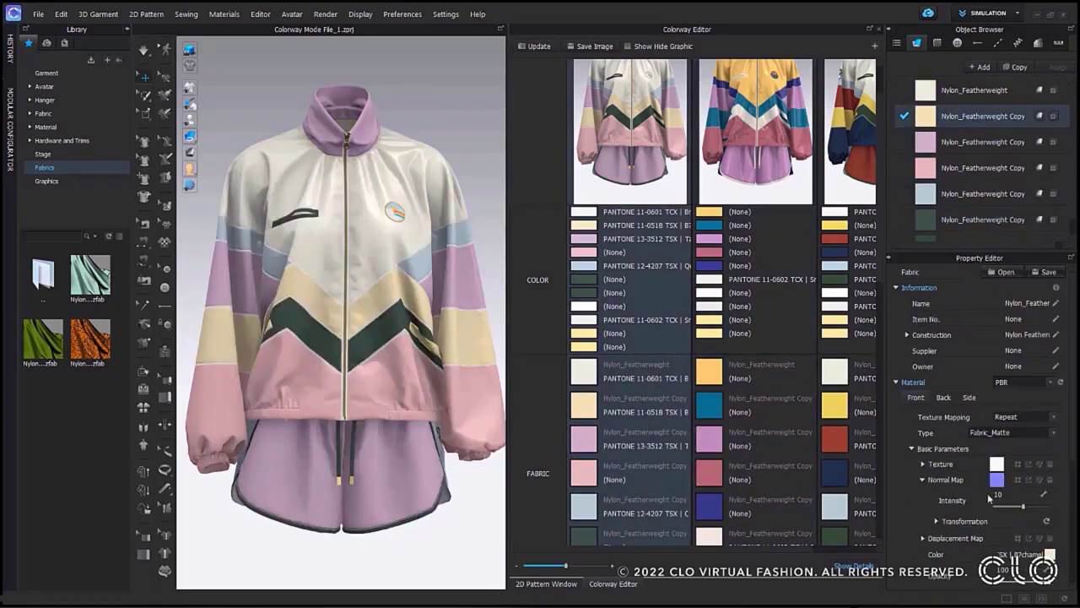
left_click(582, 507)
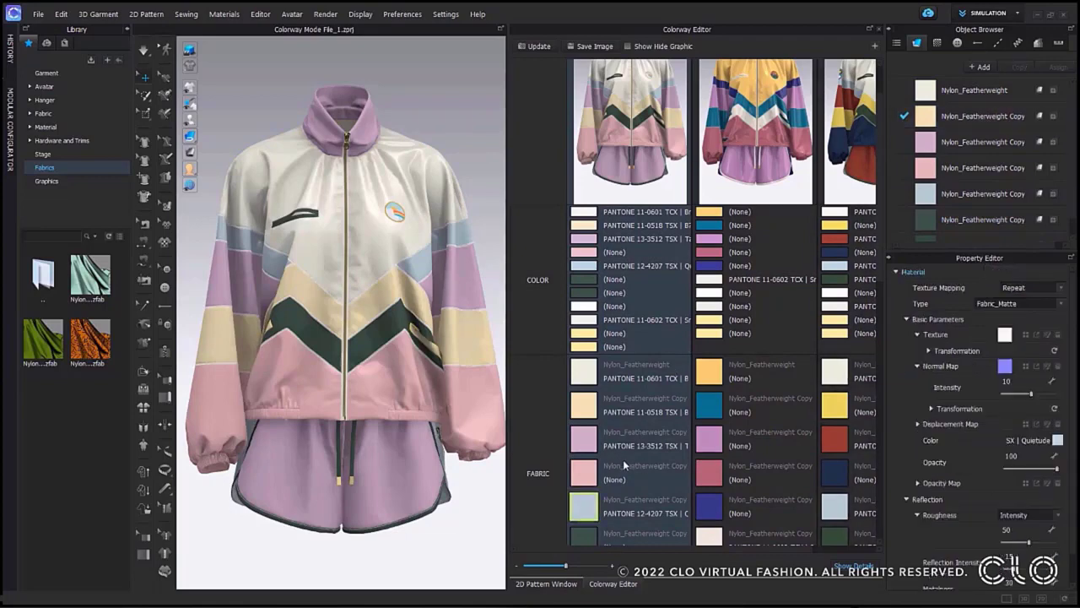
Step: Inspect the material properties of the retro patch and wave embroidery graphics in Colorway A
scroll(618, 449, "down", 7)
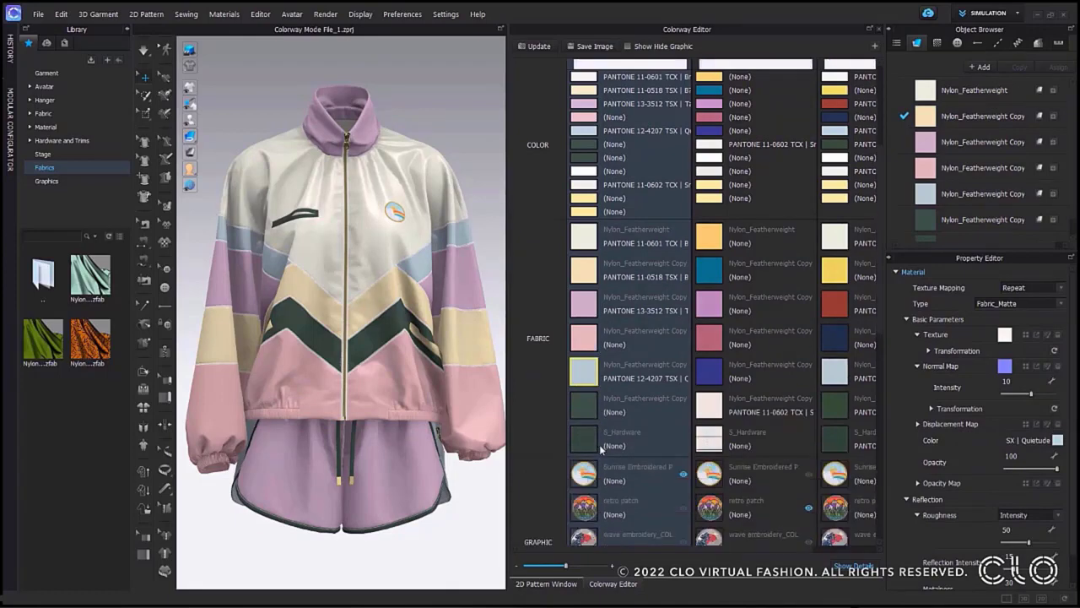
left_click(594, 412)
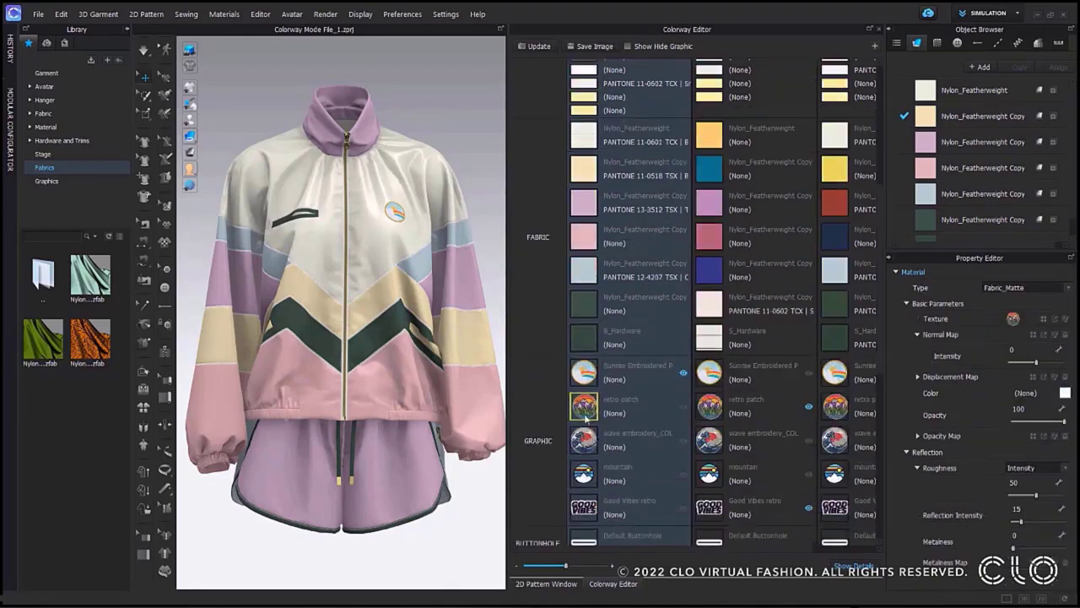
left_click(588, 453)
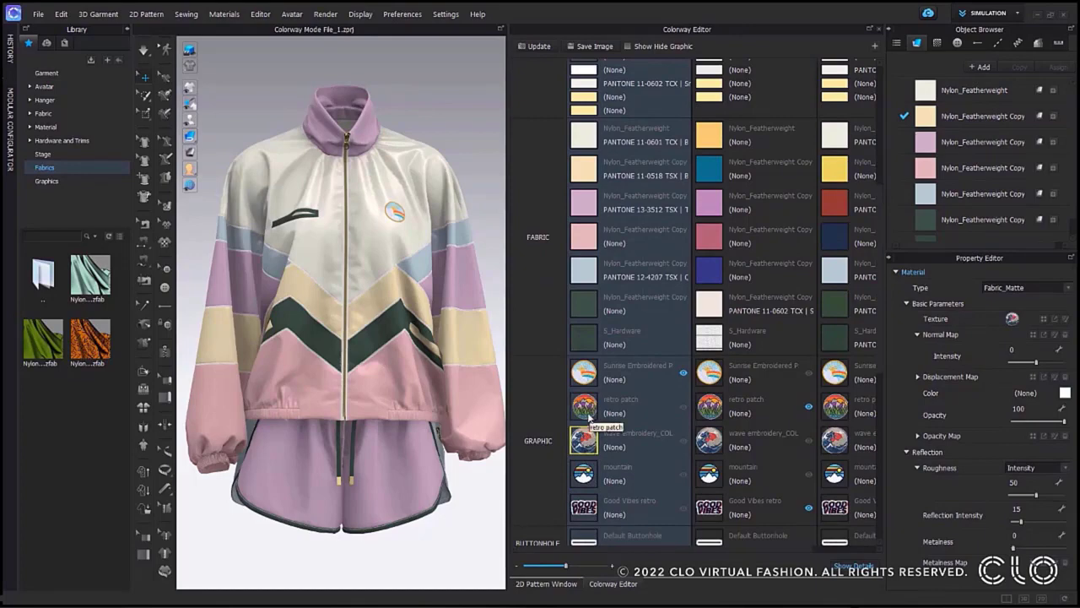
Step: Try to delete the retro patch graphic from Colorway A
left_click(588, 407)
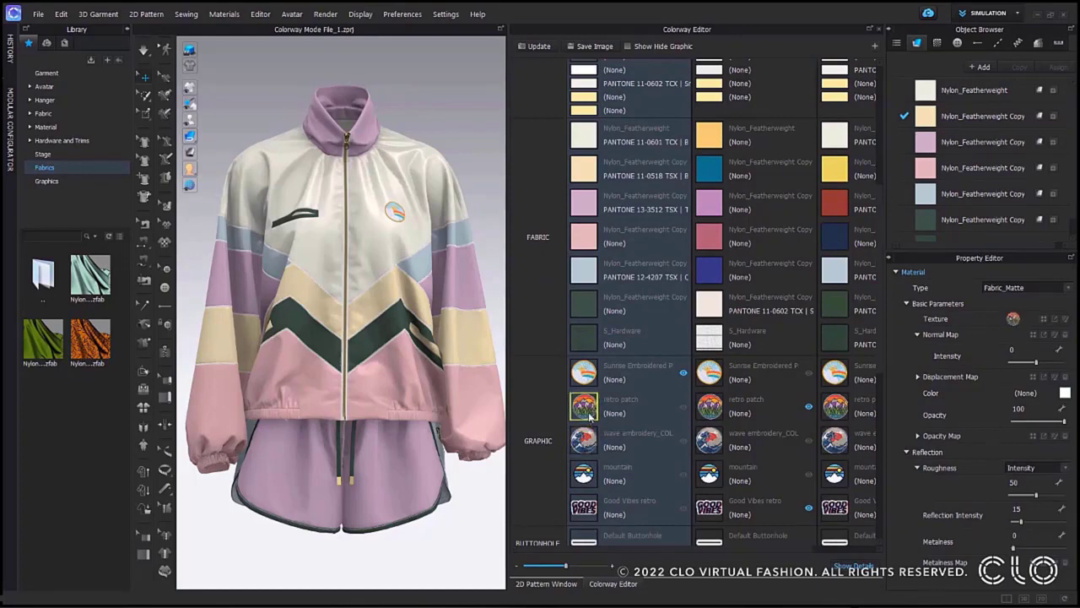
right_click(589, 408)
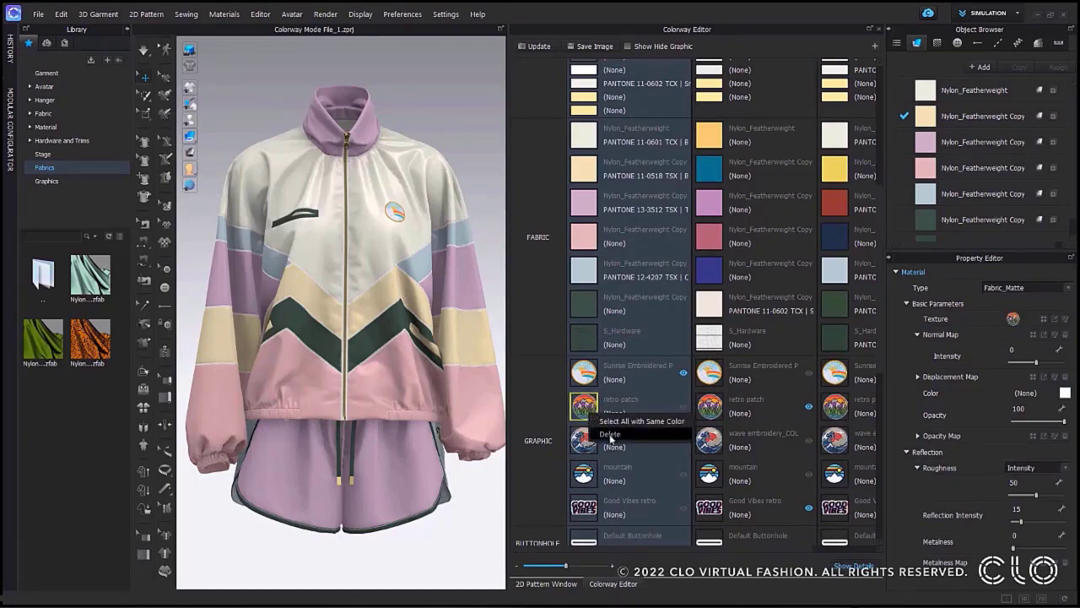
left_click(611, 436)
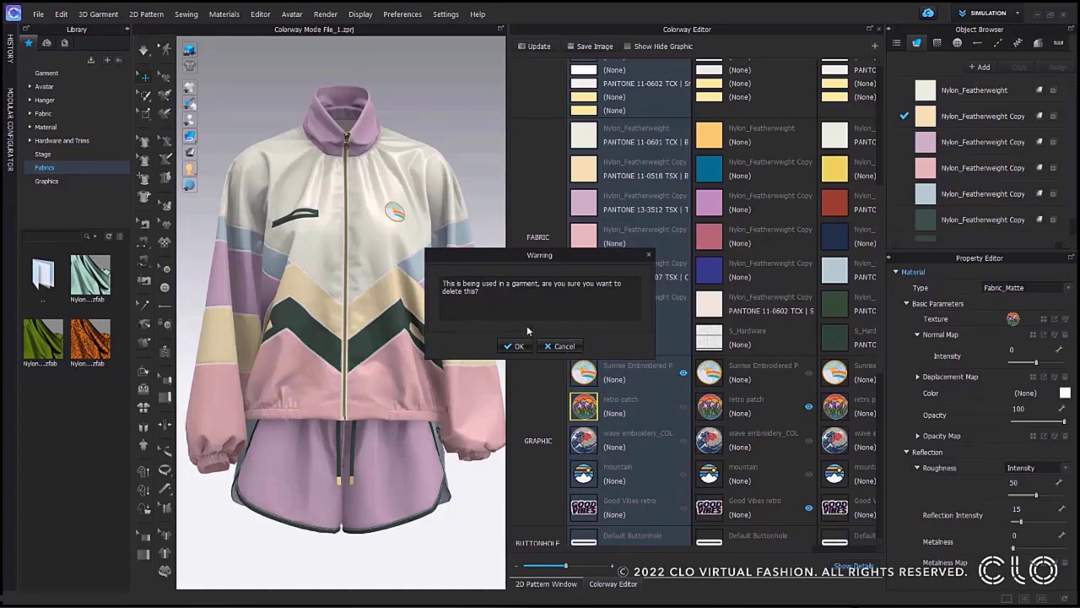
left_click(563, 346)
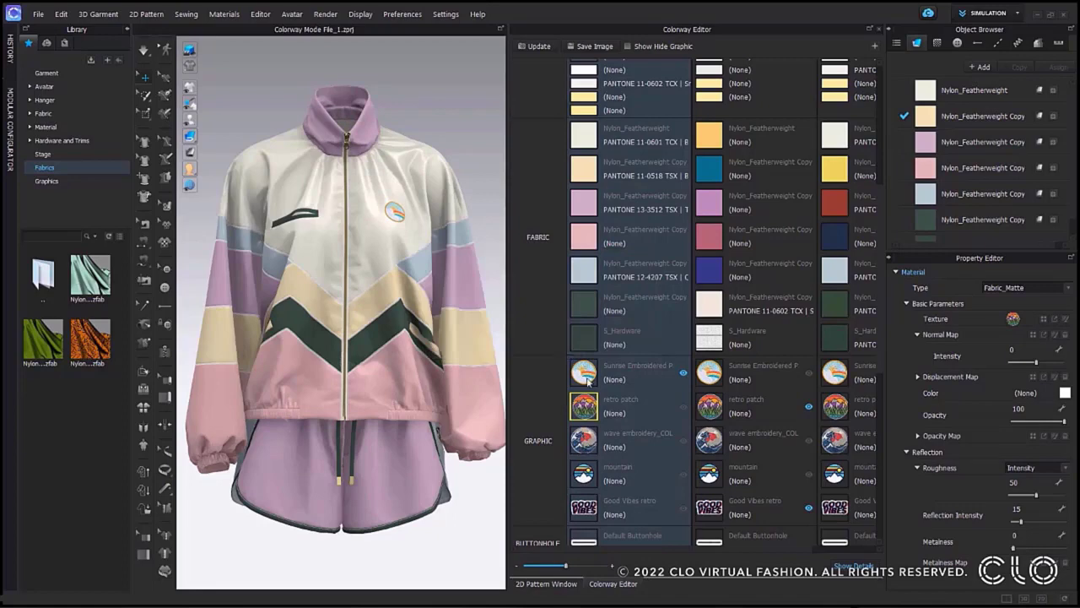
Step: Apply the orange patterned nylon from the library to the third fabric of the third colorway, and make that colorway active
scroll(595, 413, "up", 3)
left_click_drag(91, 342, 840, 406)
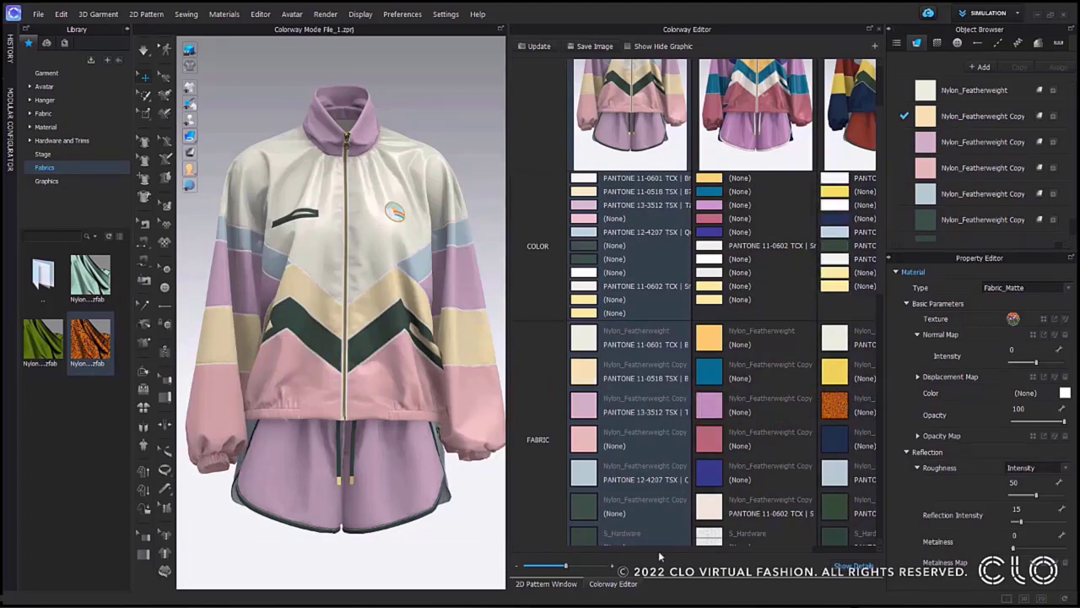
left_click_drag(654, 548, 764, 548)
left_click(763, 540)
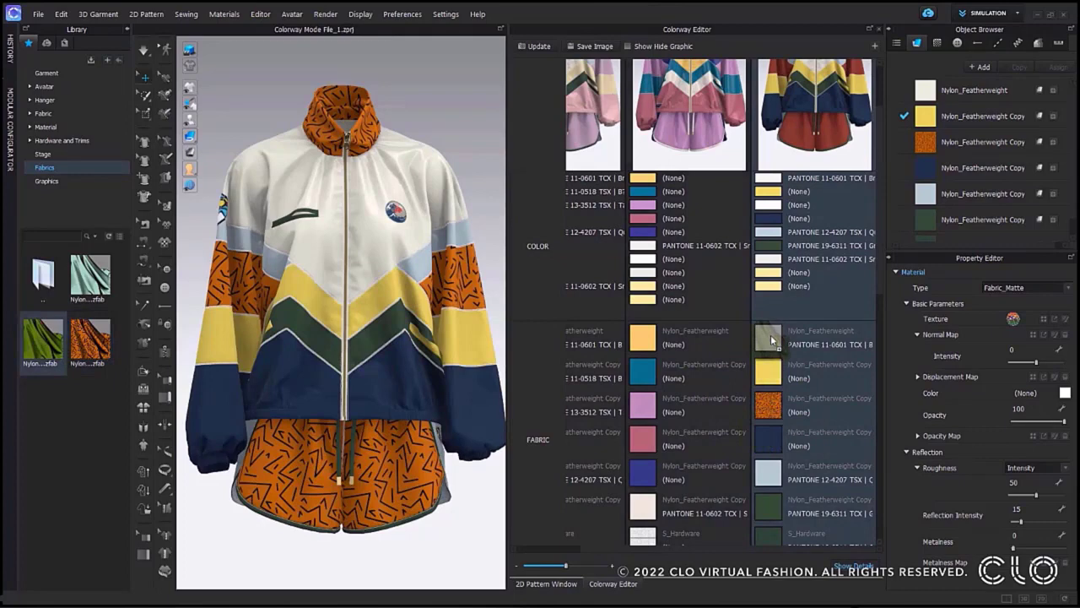
Step: Replace the third colorway's first three fabrics with the library's green, orange patterned and mint nylon, in that order
left_click_drag(772, 340, 771, 339)
left_click_drag(771, 441, 768, 406)
left_click_drag(708, 384, 771, 372)
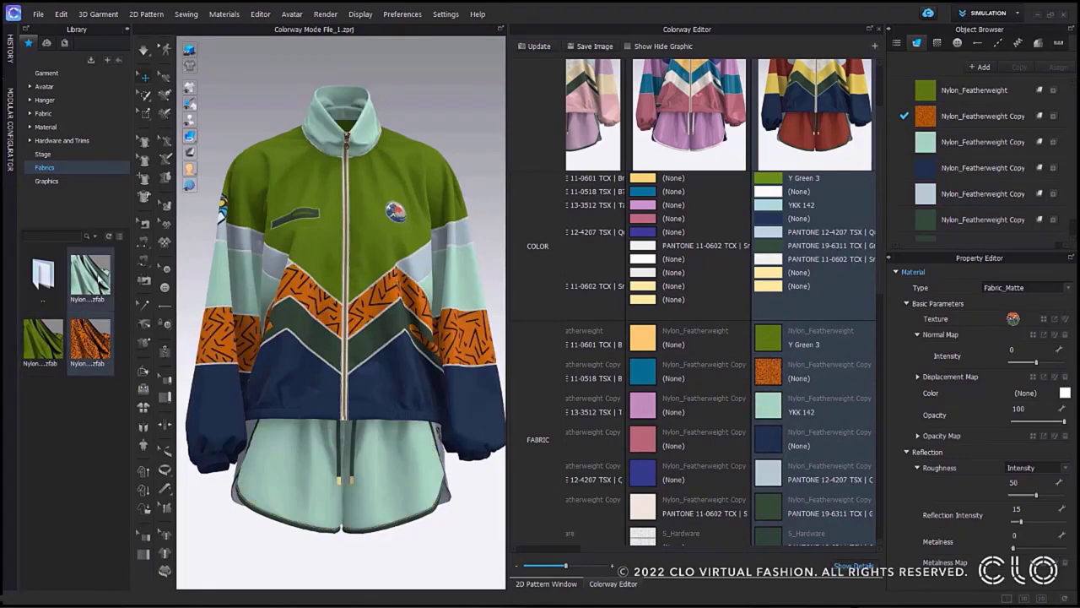
mouse_move(90, 291)
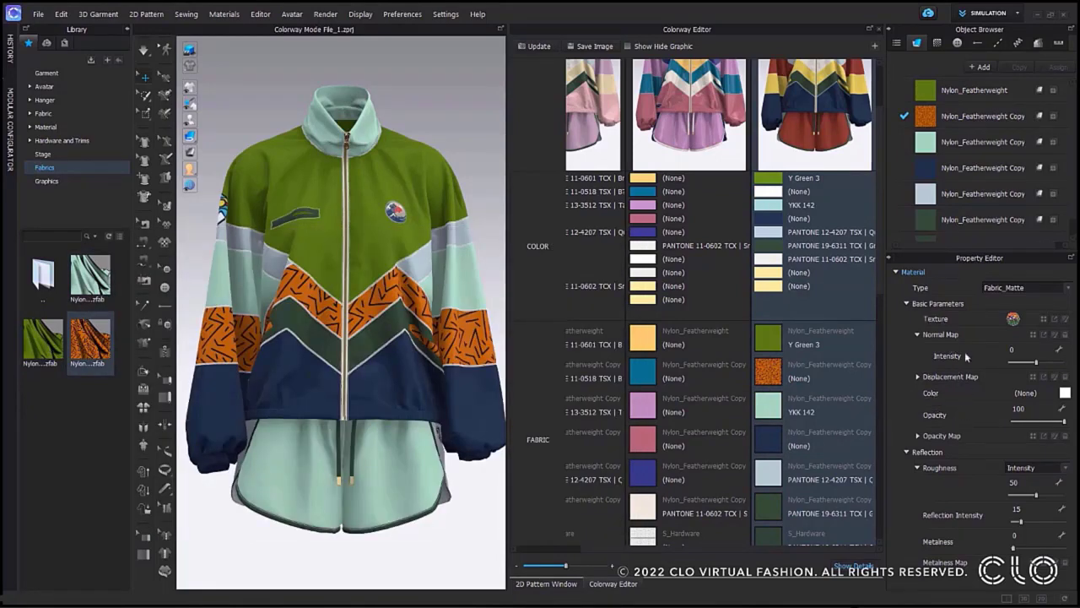
Step: Inspect the material properties of the green, orange patterned and mint fabrics in the third colorway
left_click(773, 341)
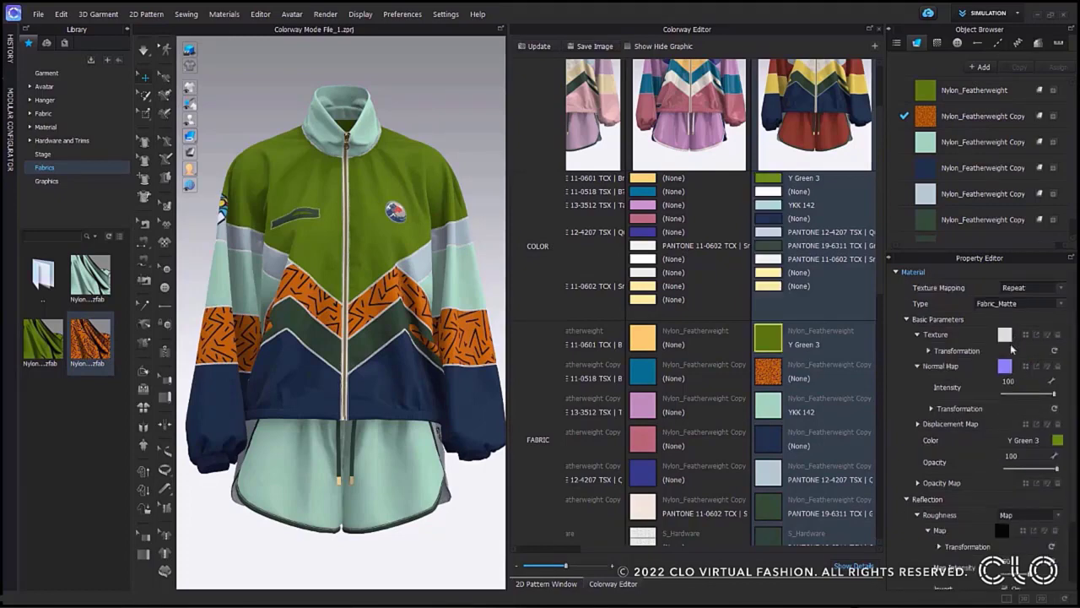
scroll(998, 459, "down", 3)
scroll(995, 457, "up", 3)
left_click(773, 373)
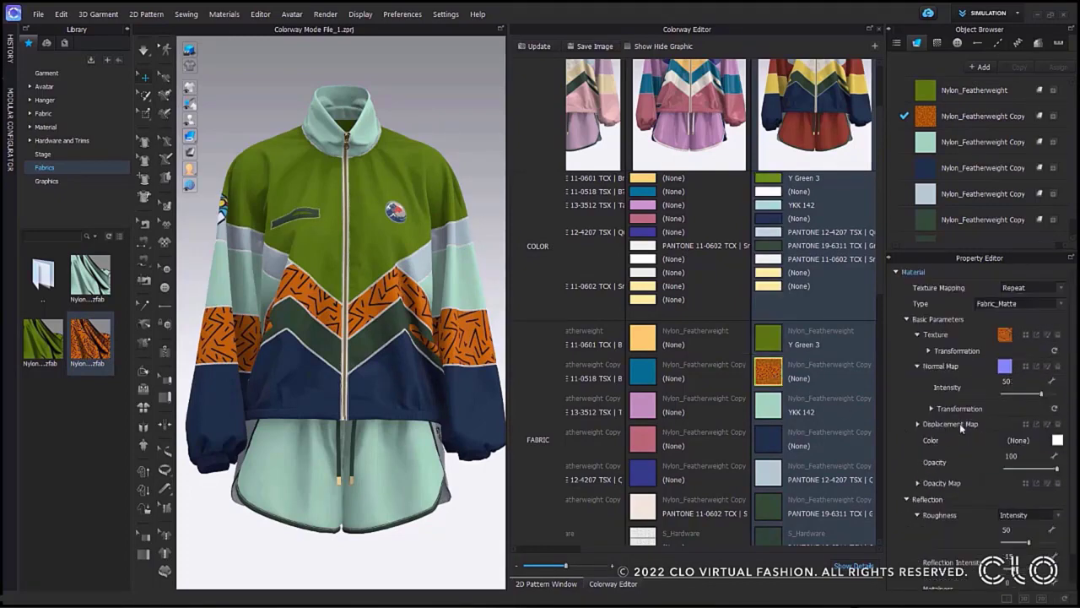
left_click(775, 409)
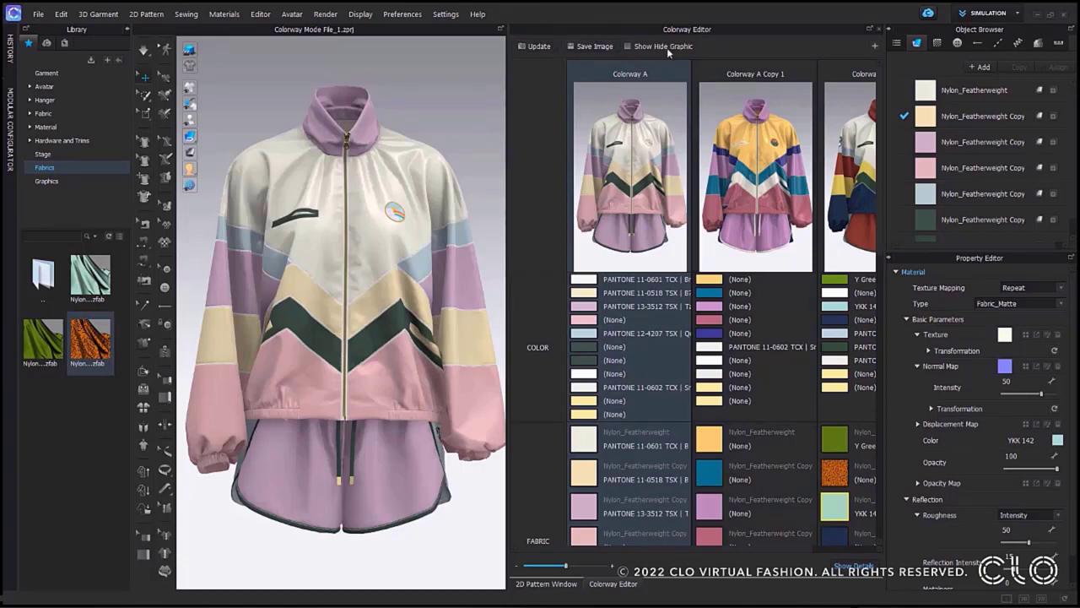
Step: Enable Show Hide Graphic in the Colorway Editor and review the graphics listed for each of the three colorways
scroll(642, 322, "down", 7)
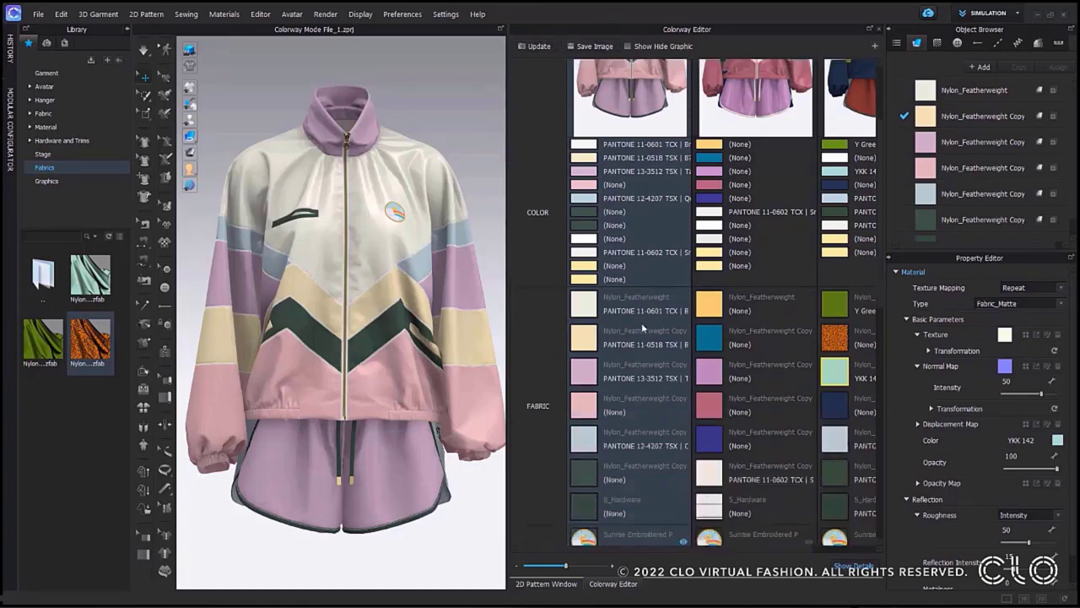
scroll(642, 323, "down", 4)
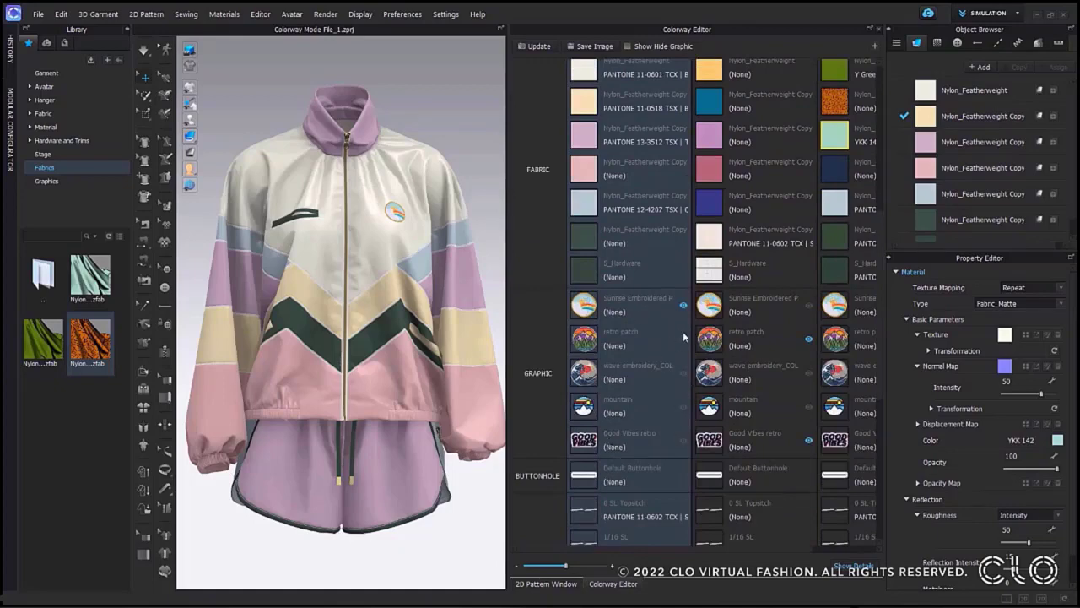
left_click(627, 46)
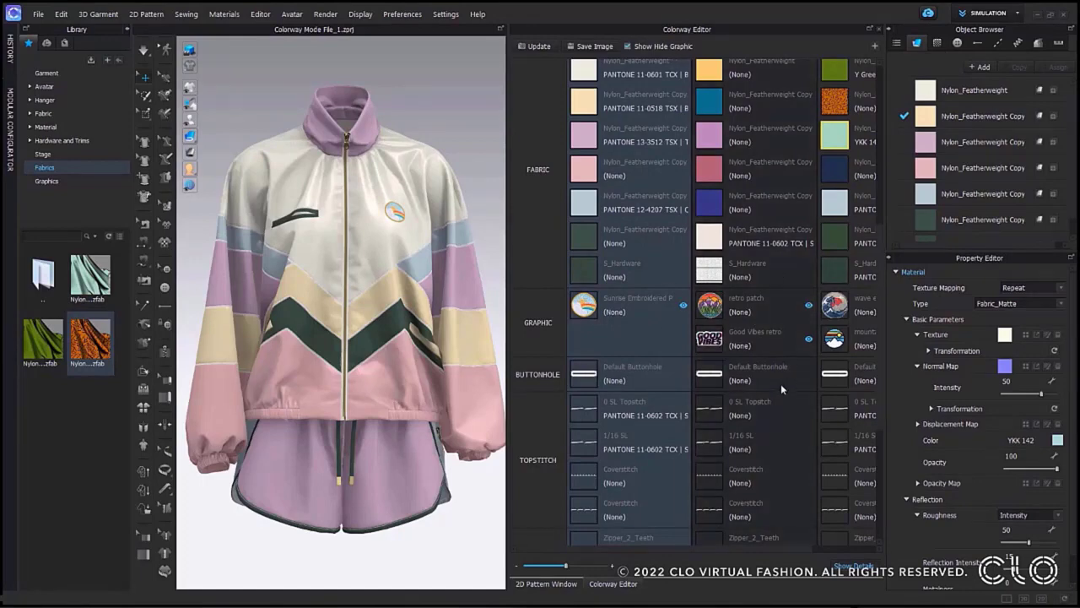
left_click_drag(704, 546, 831, 546)
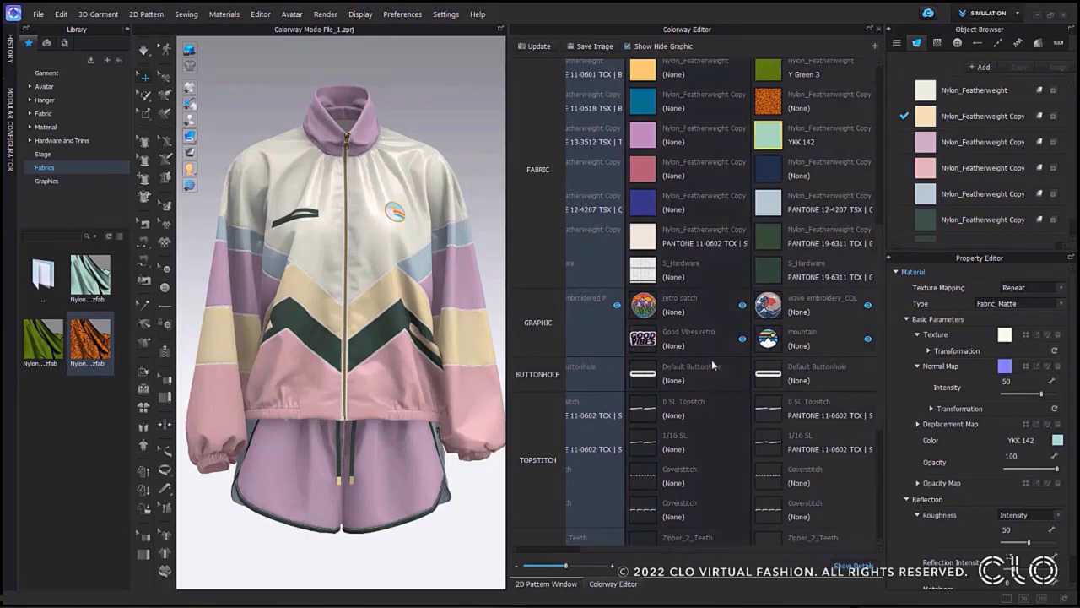
left_click_drag(823, 554, 664, 554)
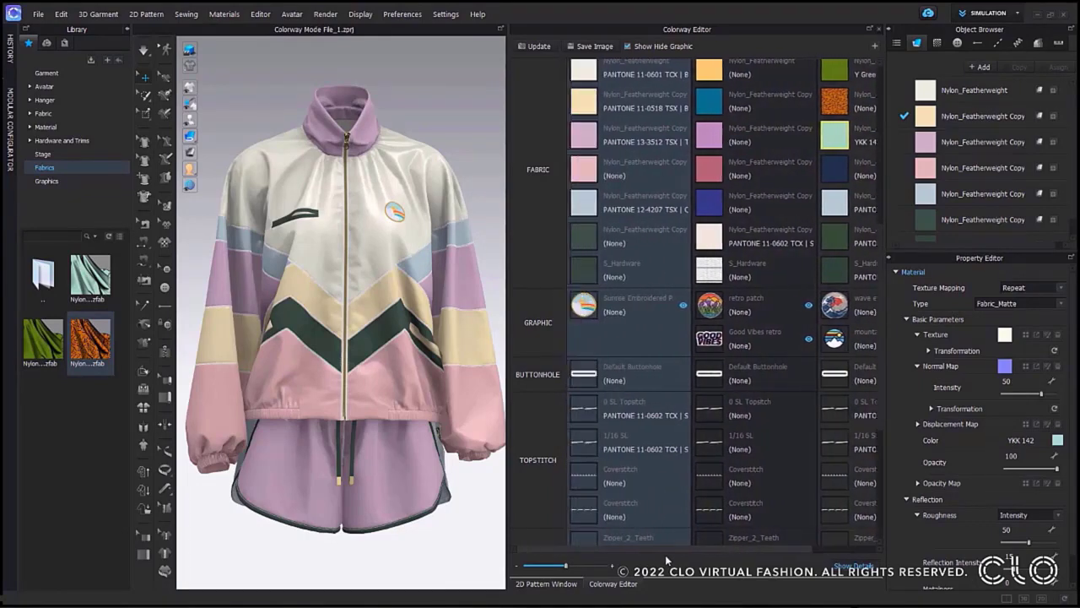
left_click_drag(738, 552, 806, 551)
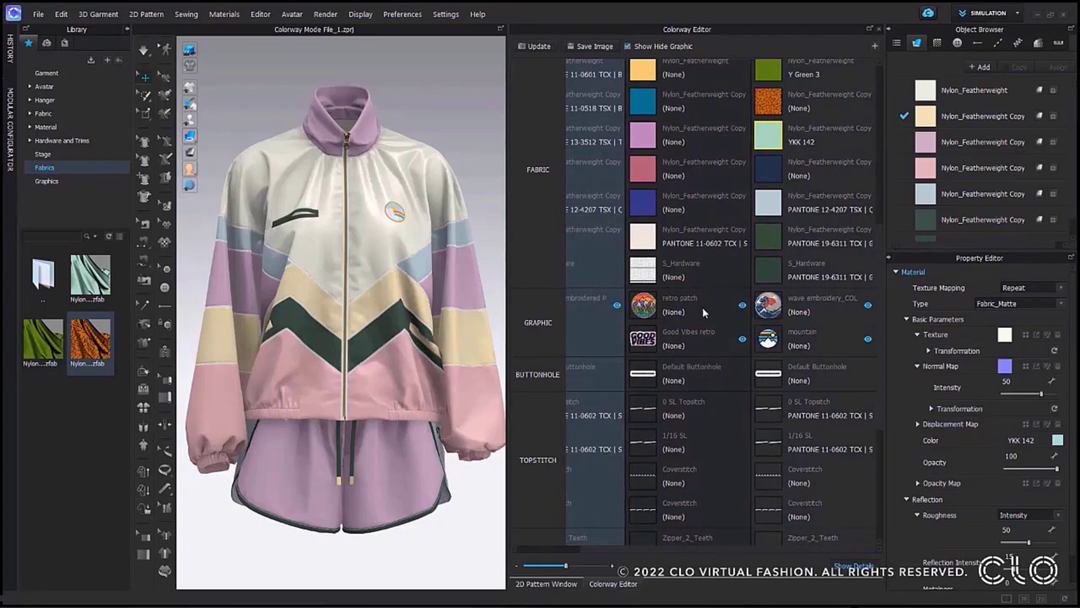
Step: Preview the second and third colorways on the garment, and make Colorway A active again
scroll(712, 306, "up", 5)
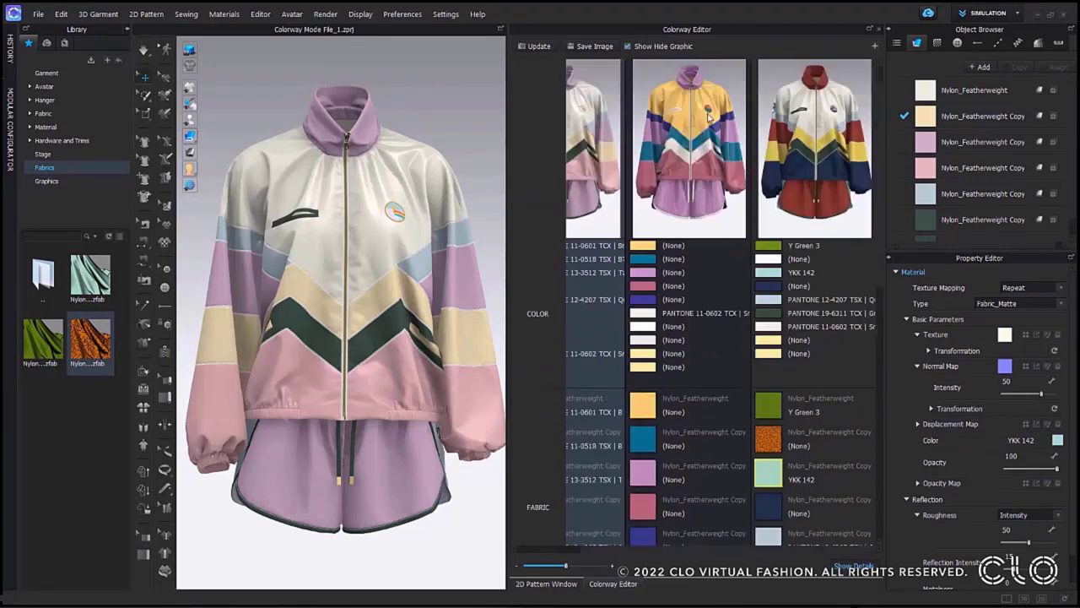
left_click(709, 114)
left_click(793, 155)
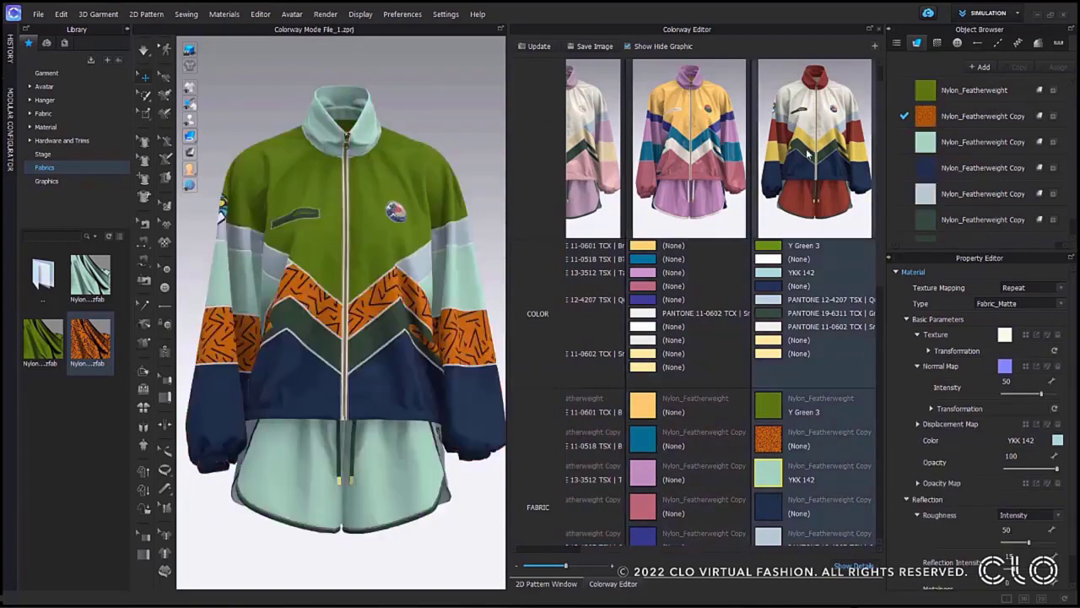
left_click(605, 131)
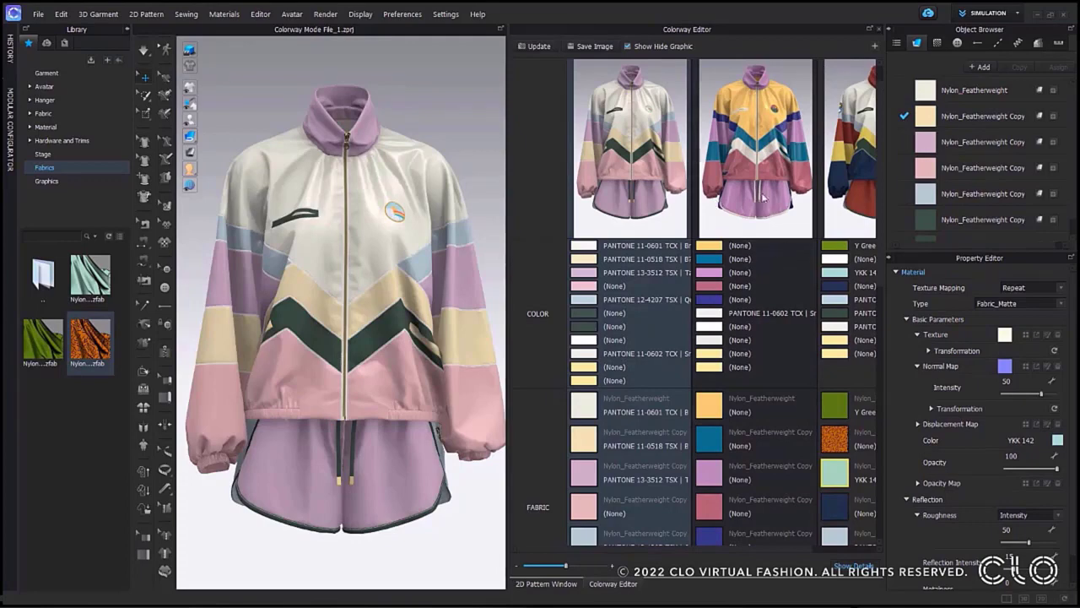
scroll(784, 272, "up", 1)
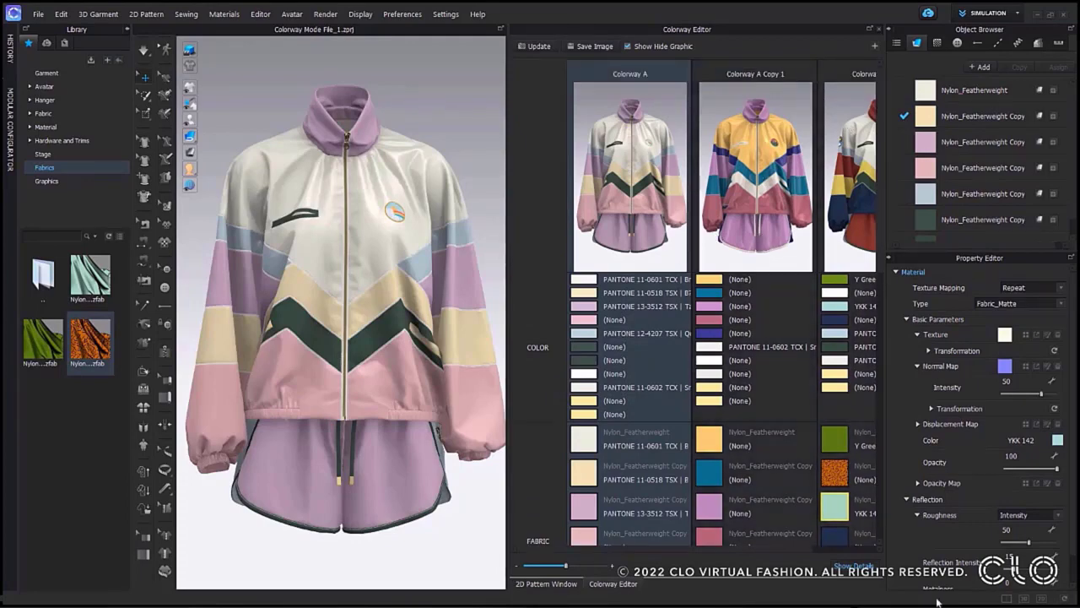
Step: Hide the colorway details and set up a 3D Window image save as PNG file "Colorway Mode File_1_Colorway A", up to the snapshot options
left_click(860, 566)
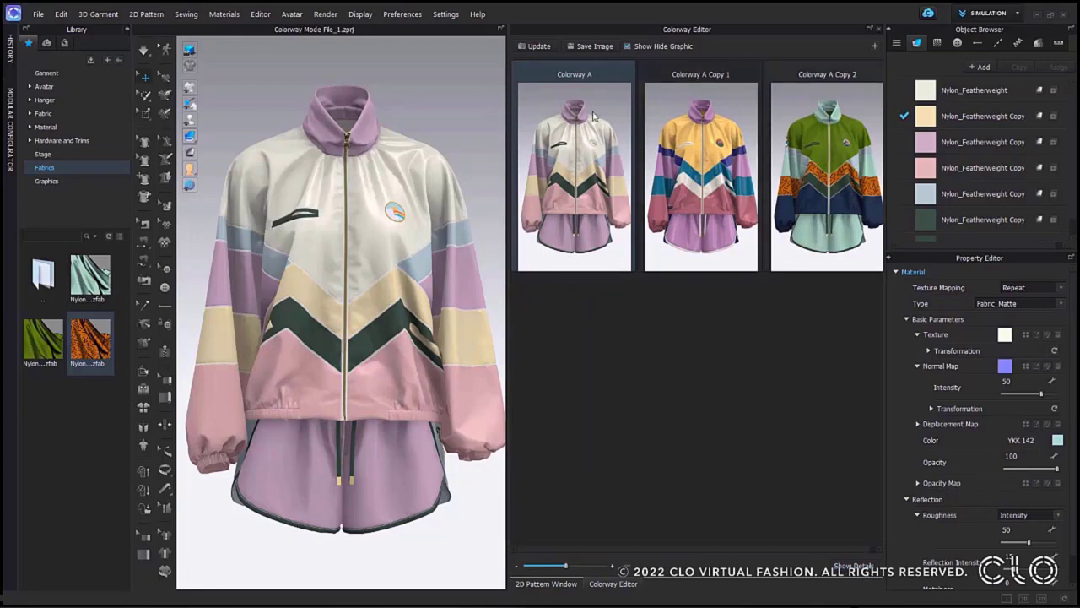
left_click(595, 46)
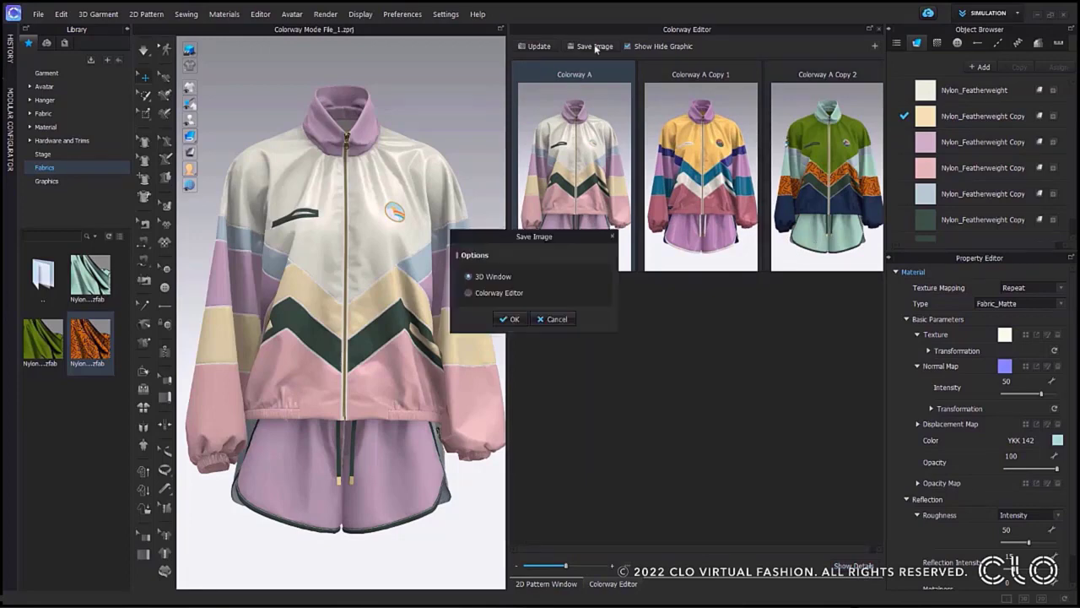
left_click(509, 319)
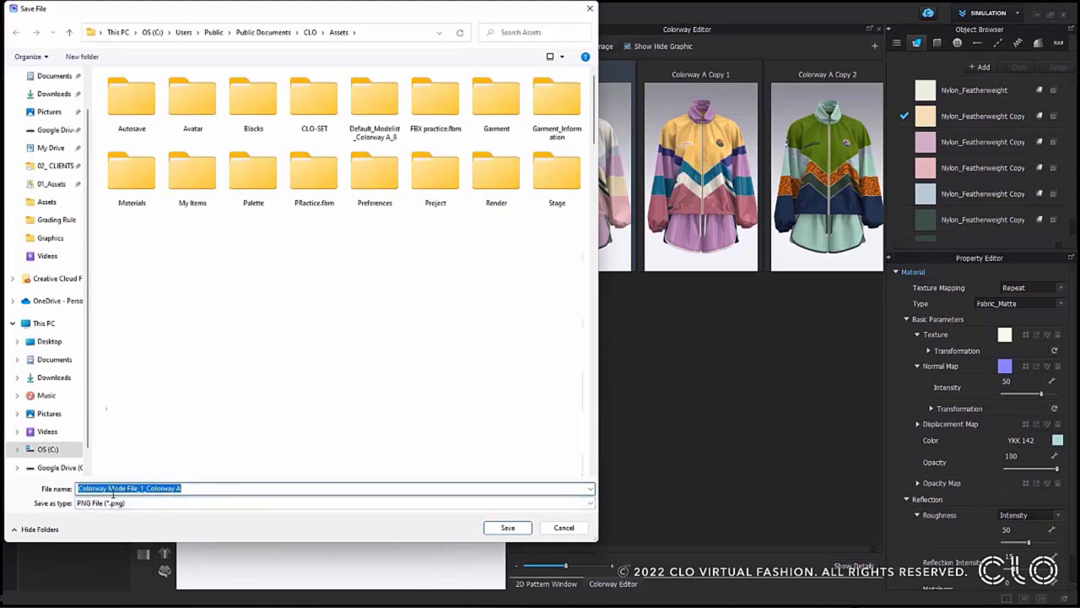
left_click(508, 529)
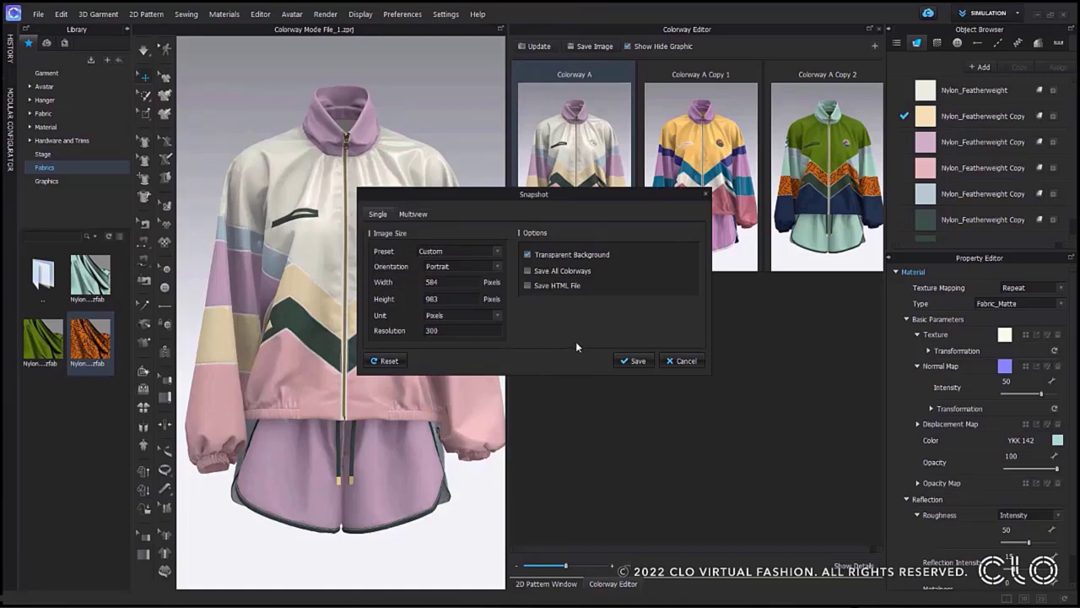
left_click_drag(564, 204, 677, 202)
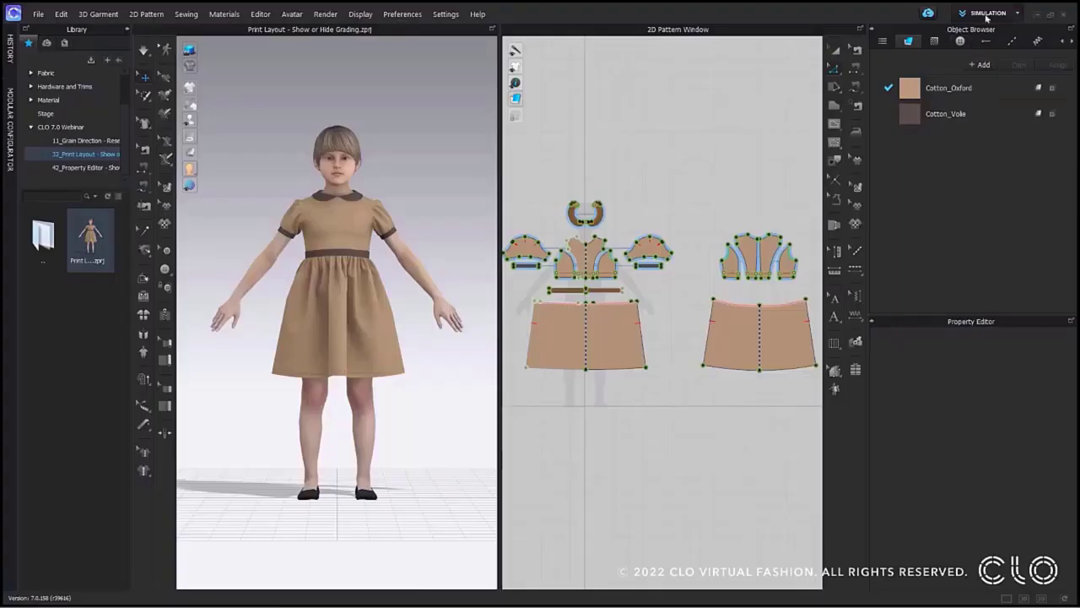
Step: Switch the child's dress project to Print Layout mode and show the grading lines on the Cotton_Oxford pattern pieces
left_click(987, 13)
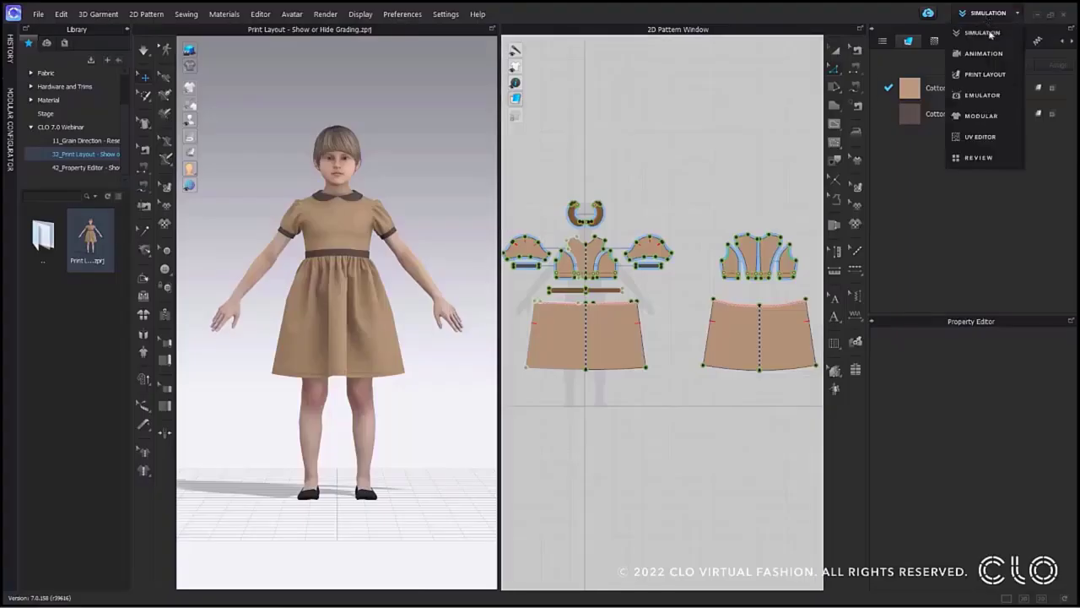
left_click(985, 75)
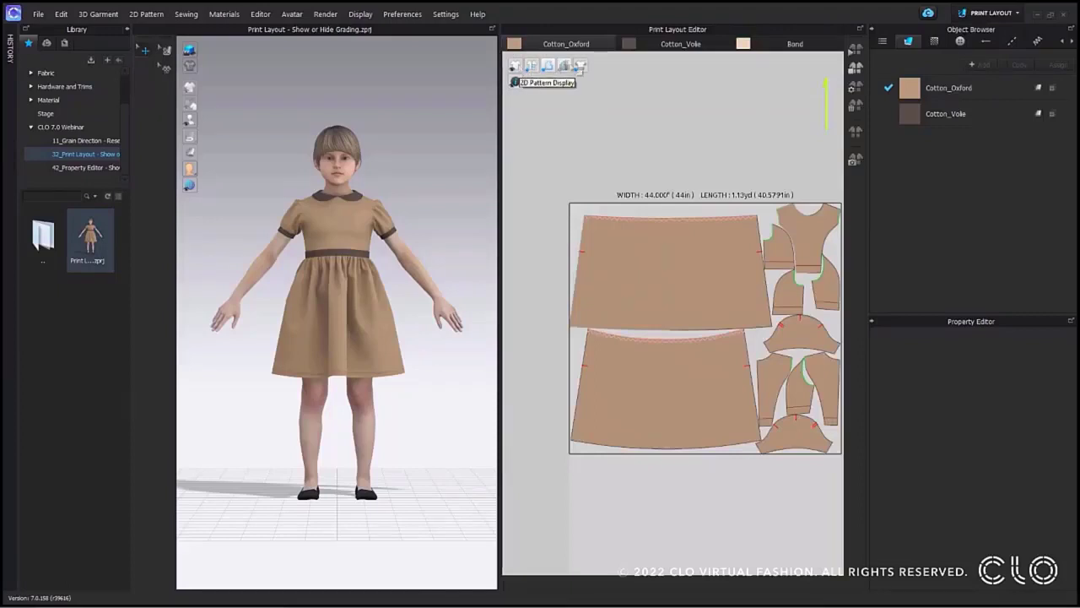
left_click(580, 66)
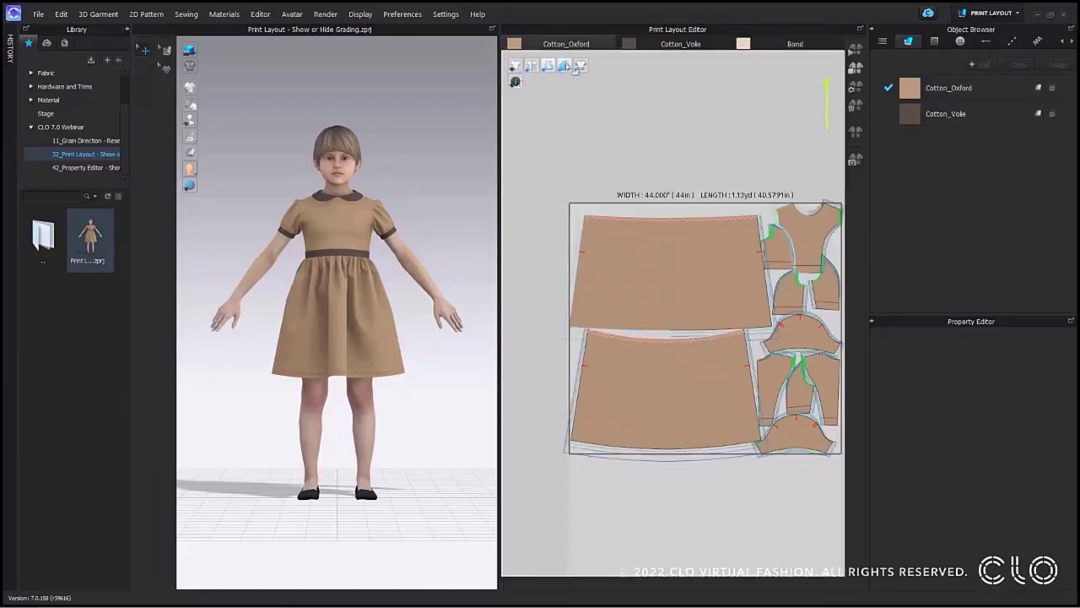
right_click_drag(716, 174, 693, 118)
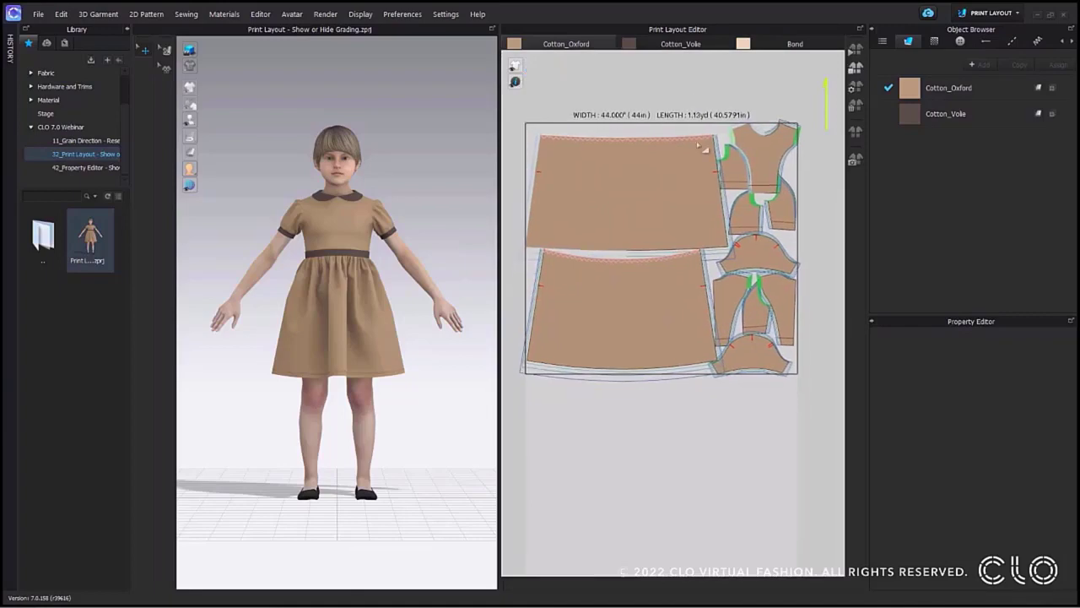
scroll(737, 253, "up", 2)
scroll(734, 324, "up", 1)
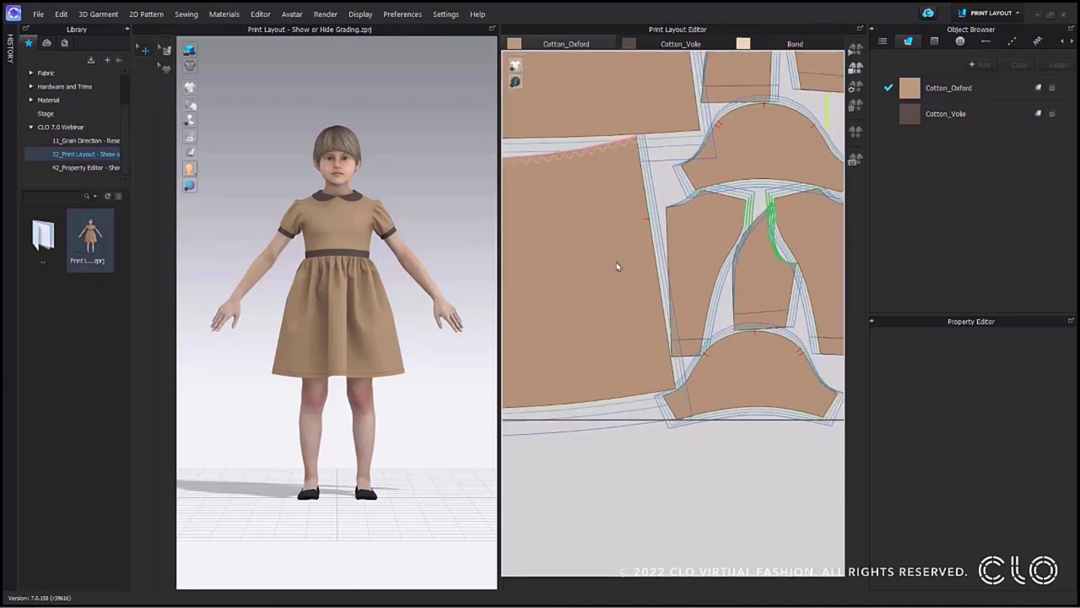
scroll(756, 316, "up", 2)
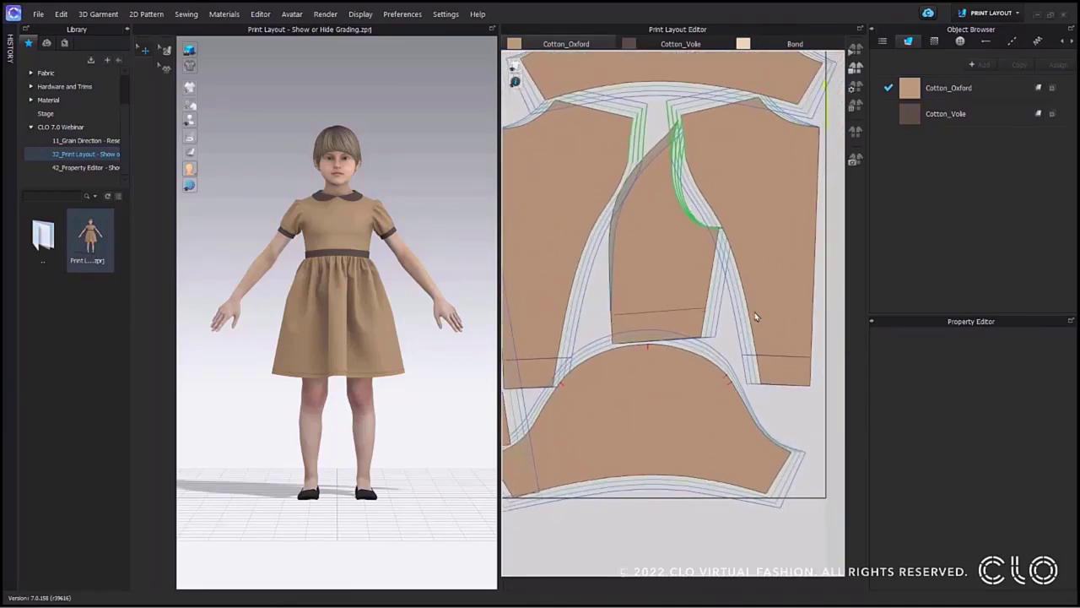
scroll(756, 316, "down", 3)
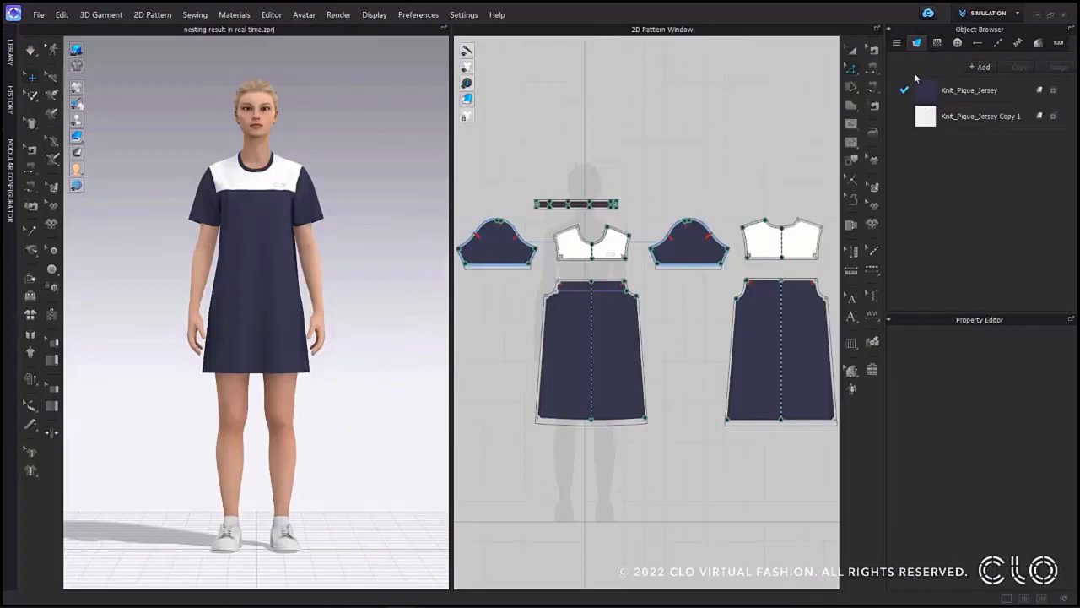
Step: Switch the T-shirt dress project to Print Layout mode, open the nesting settings, and nest the Knit_Pique_Jersey patterns
left_click(992, 15)
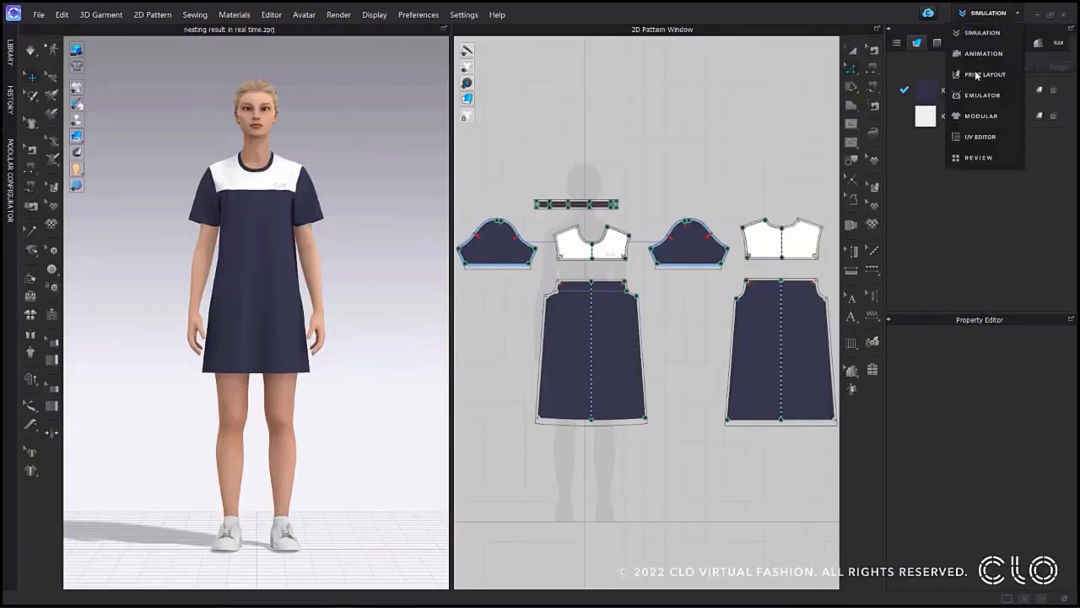
left_click(975, 75)
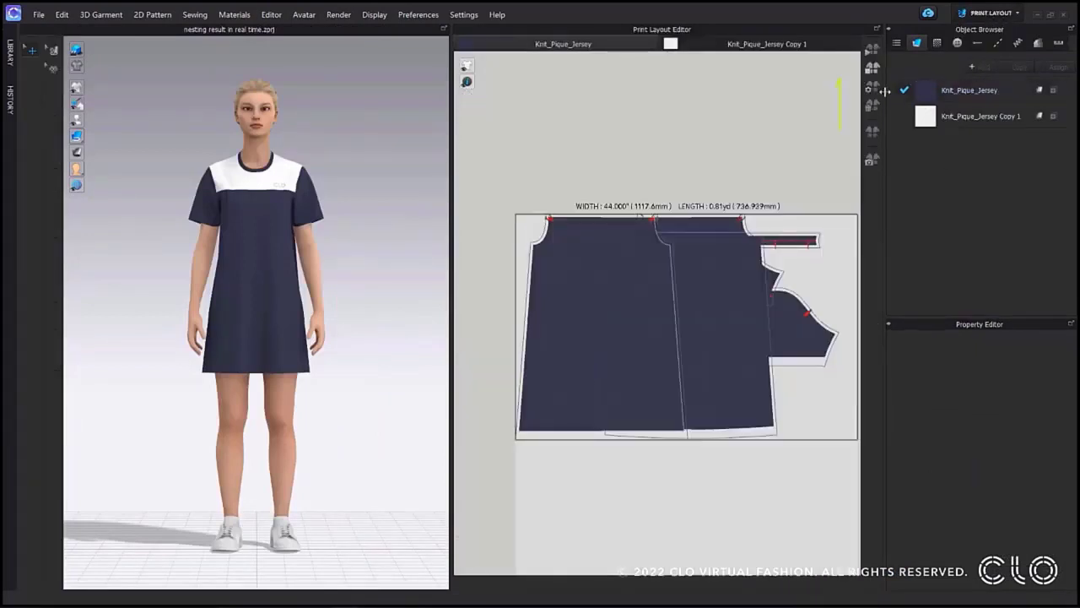
left_click(871, 89)
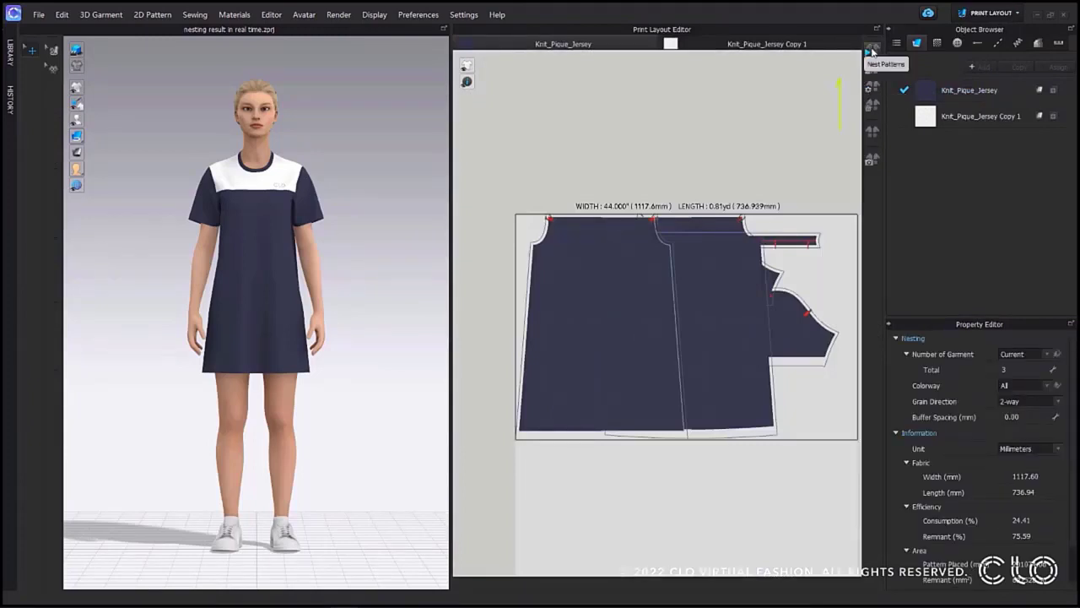
left_click(872, 52)
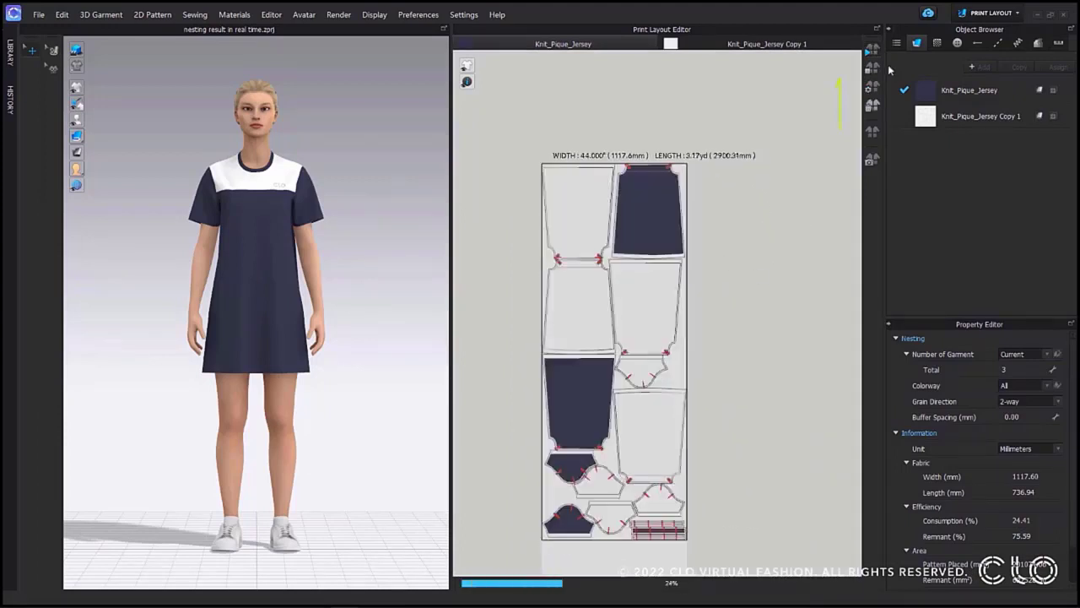
left_click(871, 73)
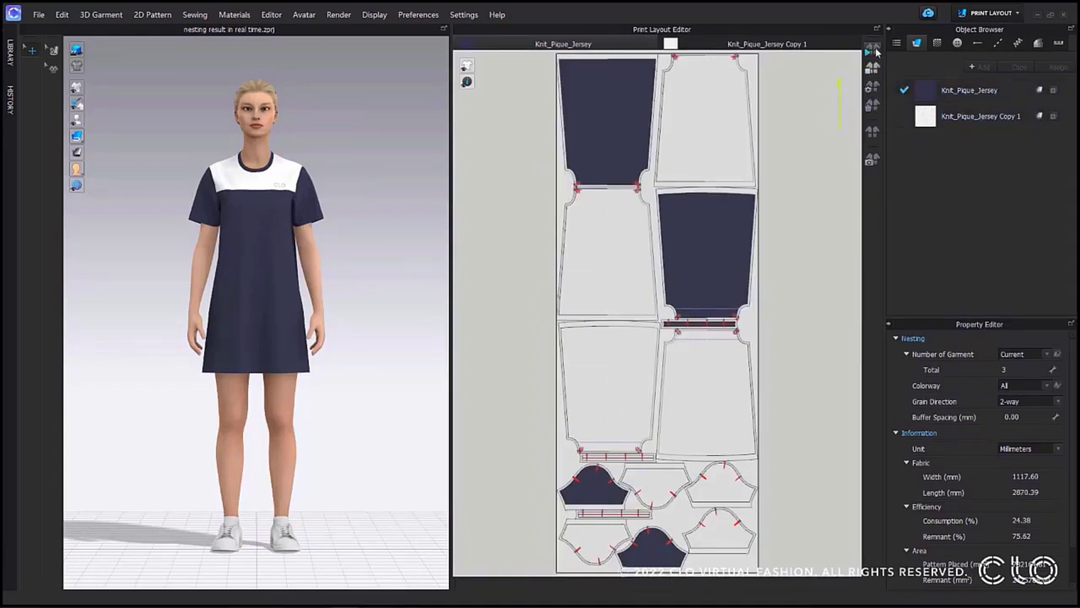
left_click(873, 51)
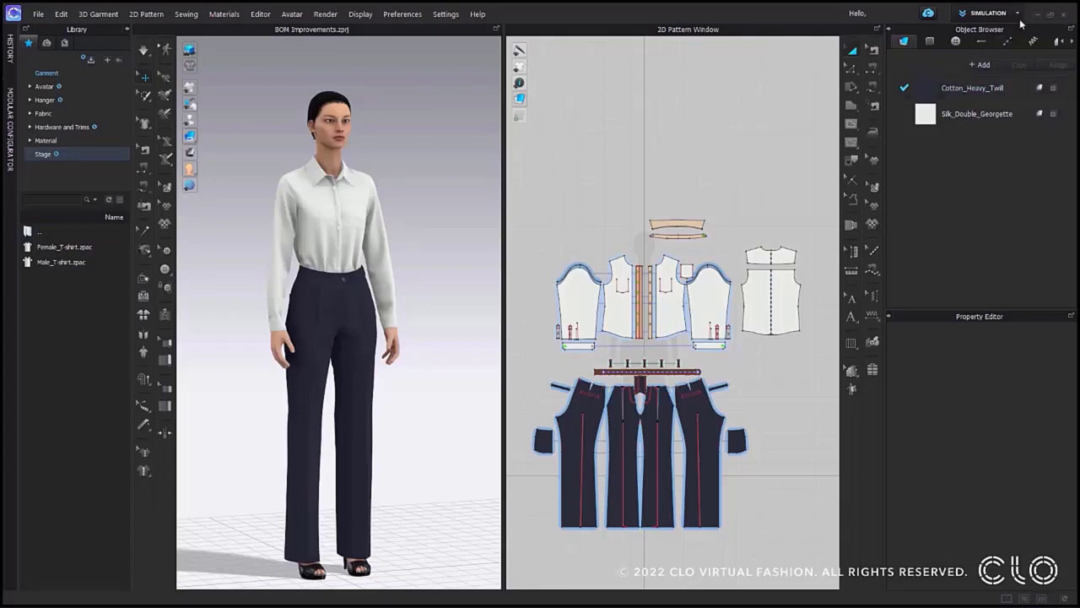
Step: Open the BOM Editor for the shirt and trousers project
left_click(1018, 14)
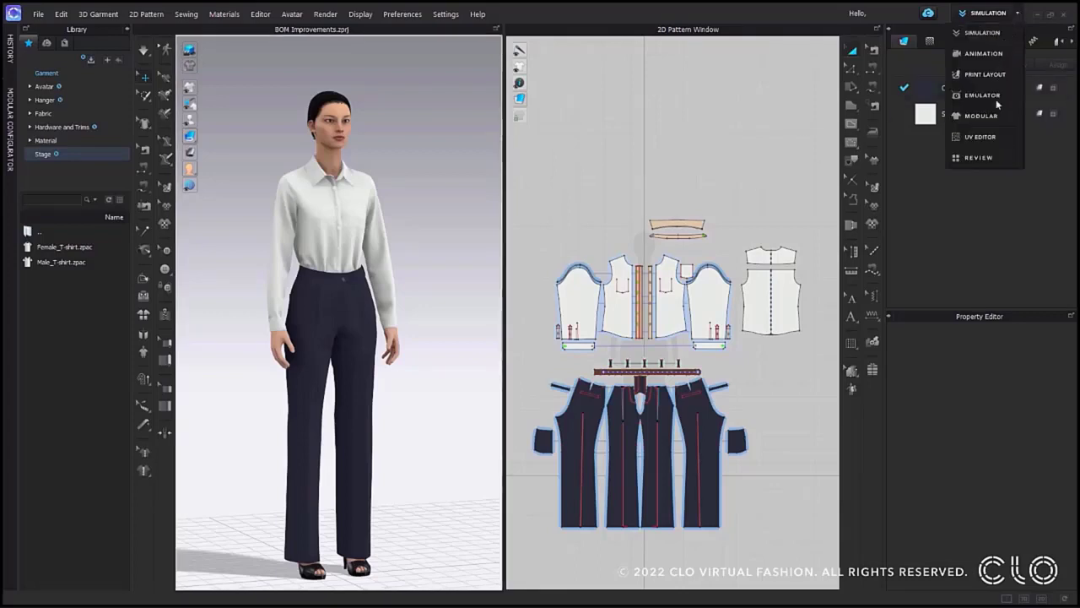
left_click(1016, 15)
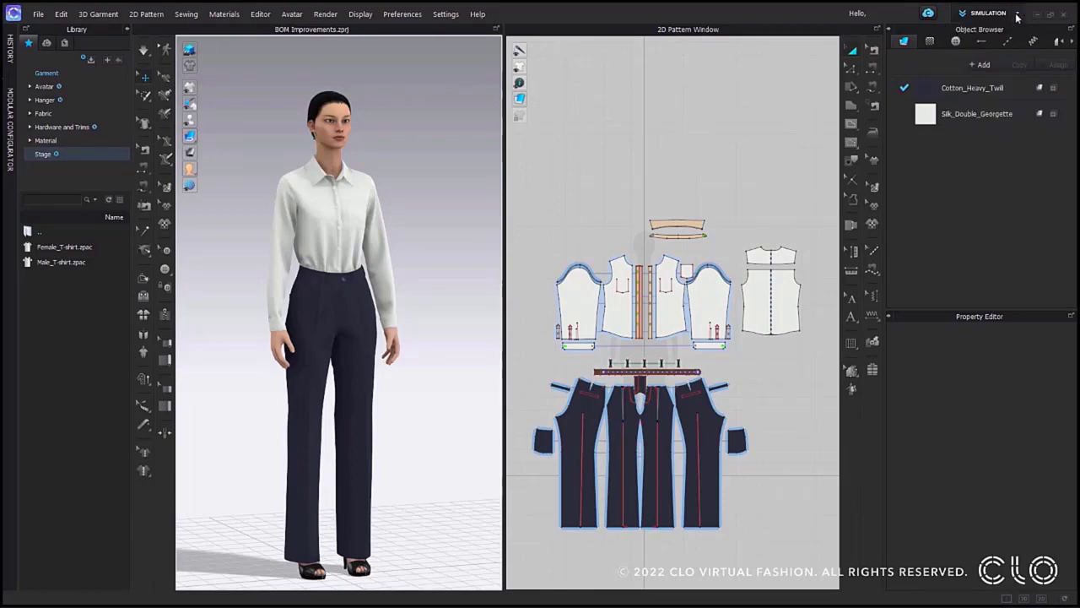
left_click(261, 14)
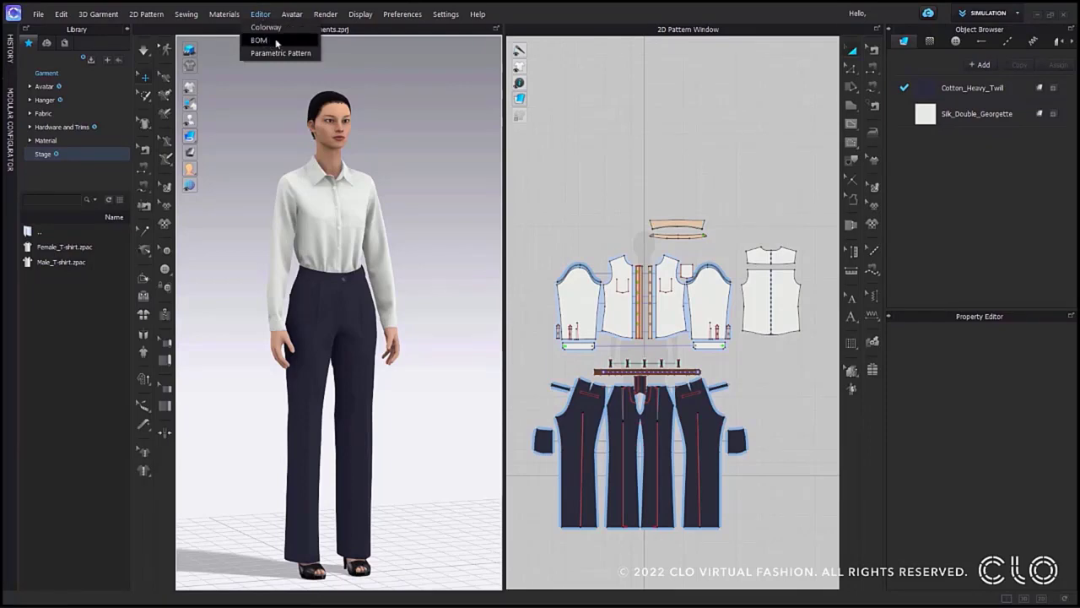
left_click(270, 41)
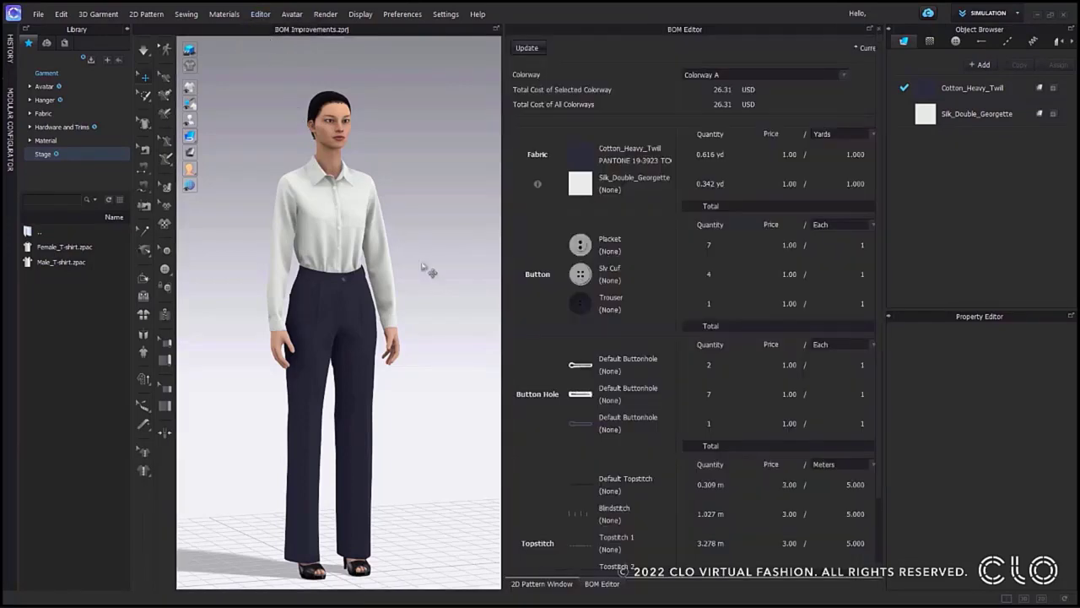
Step: Check the 2D patterns, return to the BOM Editor, and widen it enough to show the full cost column
left_click(542, 584)
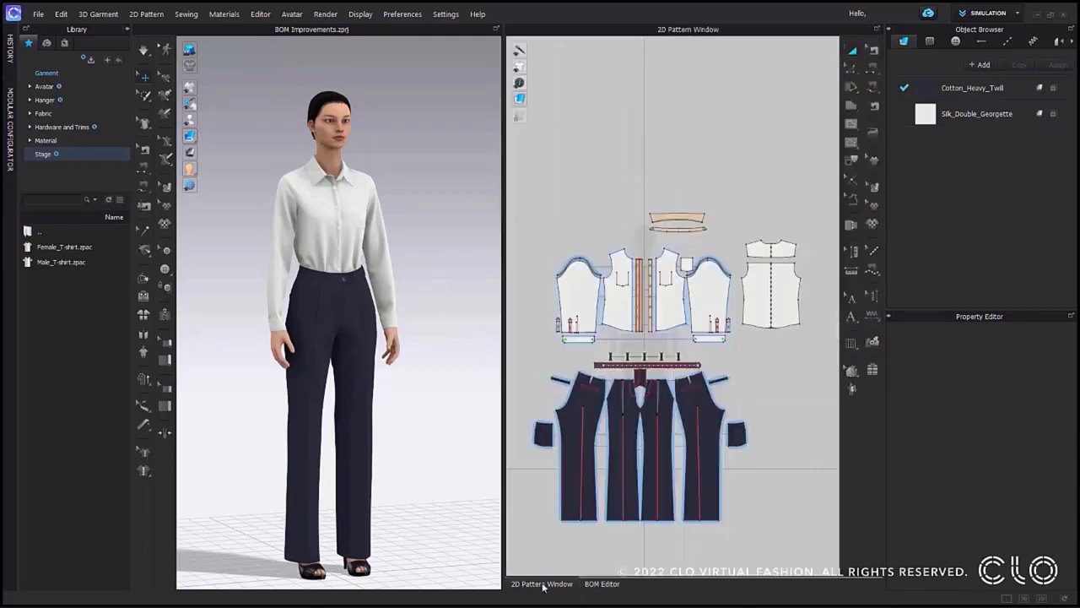
left_click(599, 584)
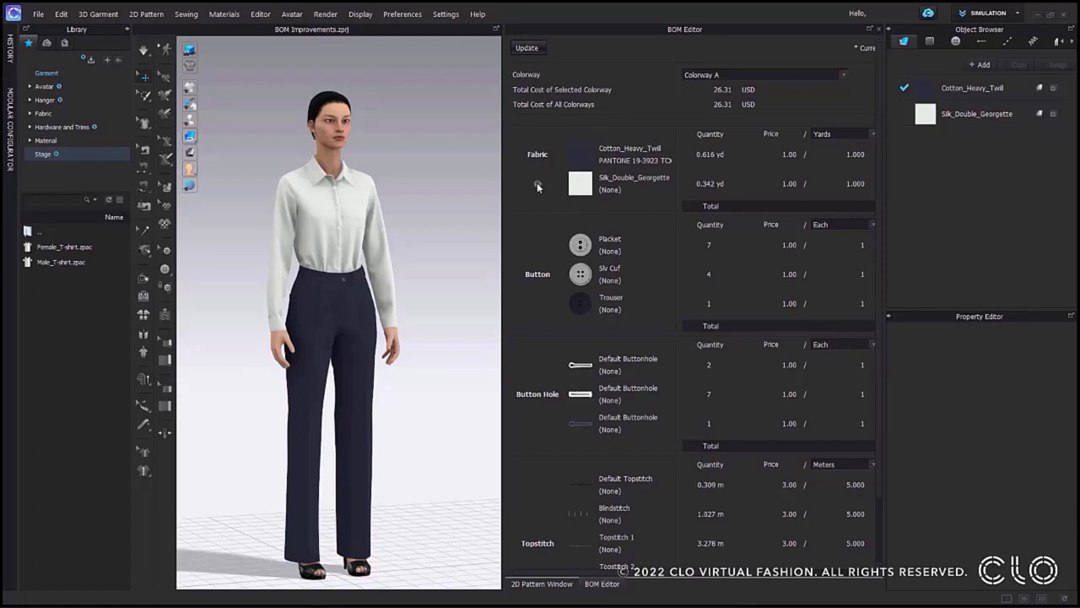
mouse_move(537, 184)
left_click_drag(502, 212, 408, 215)
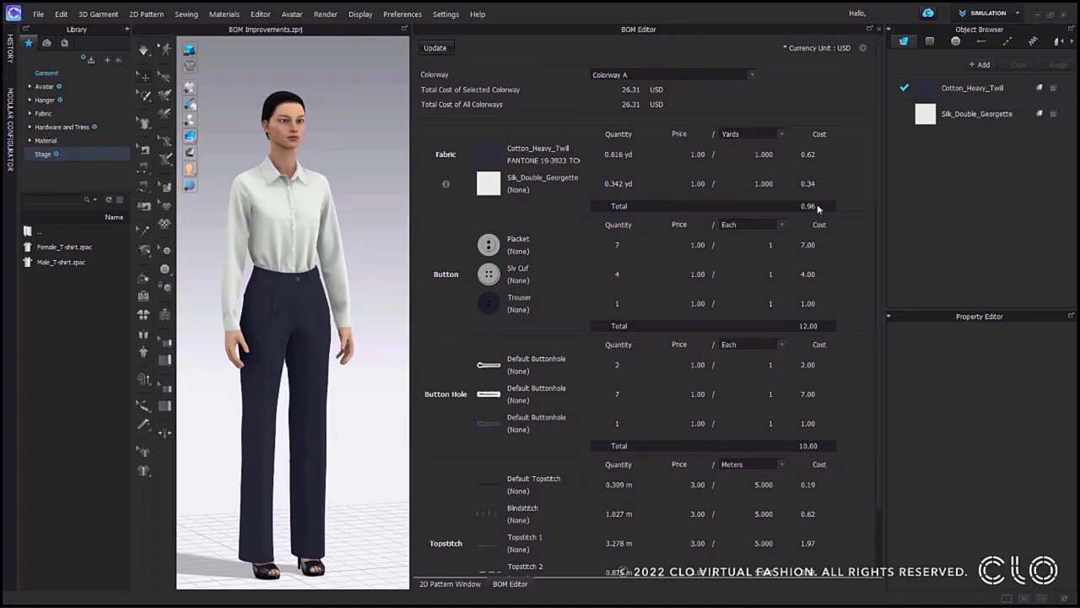
Step: Switch the shirt and trousers project to Print Layout mode and nest the Cotton_Heavy_Twill patterns
left_click(1018, 13)
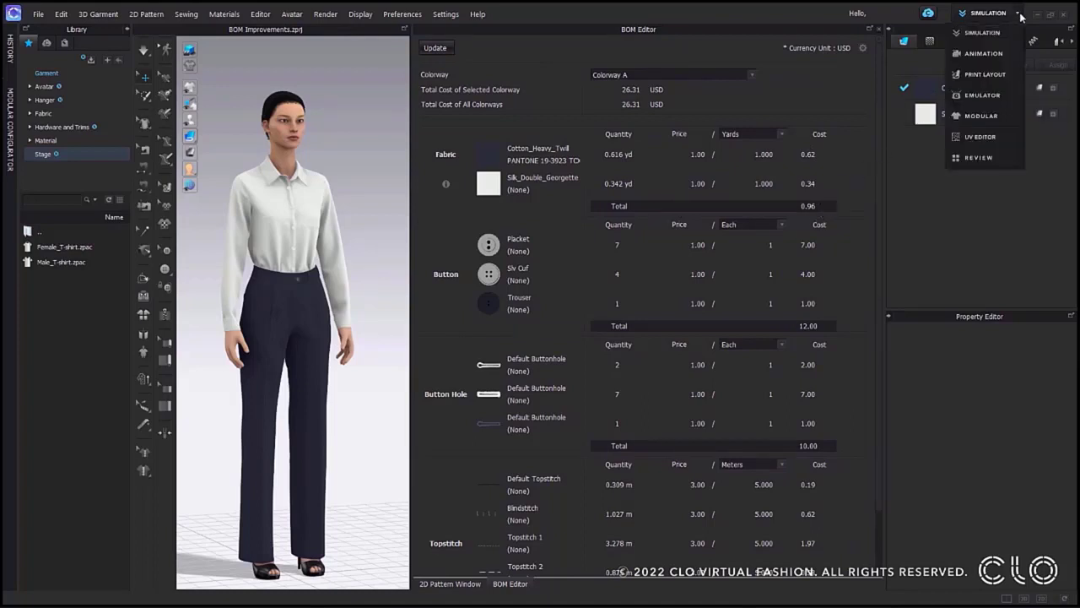
left_click(980, 76)
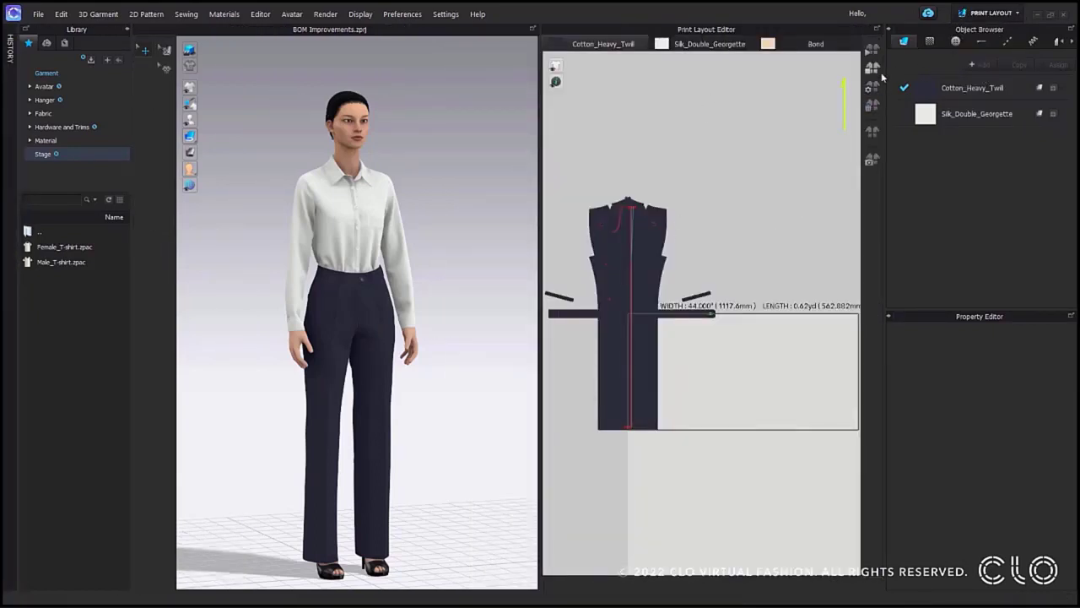
left_click(872, 53)
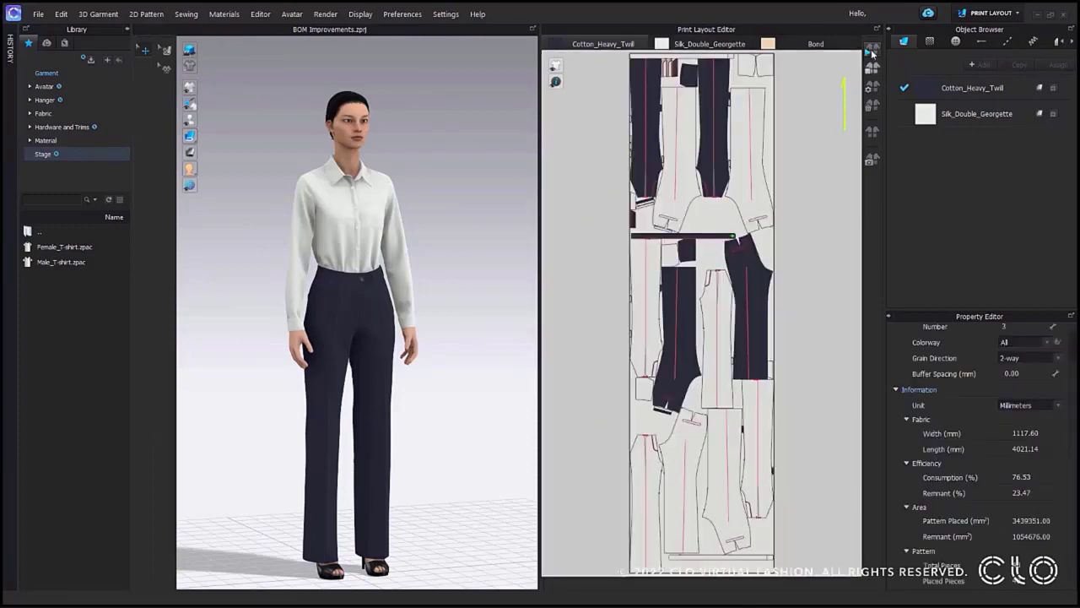
right_click_drag(753, 203, 706, 217)
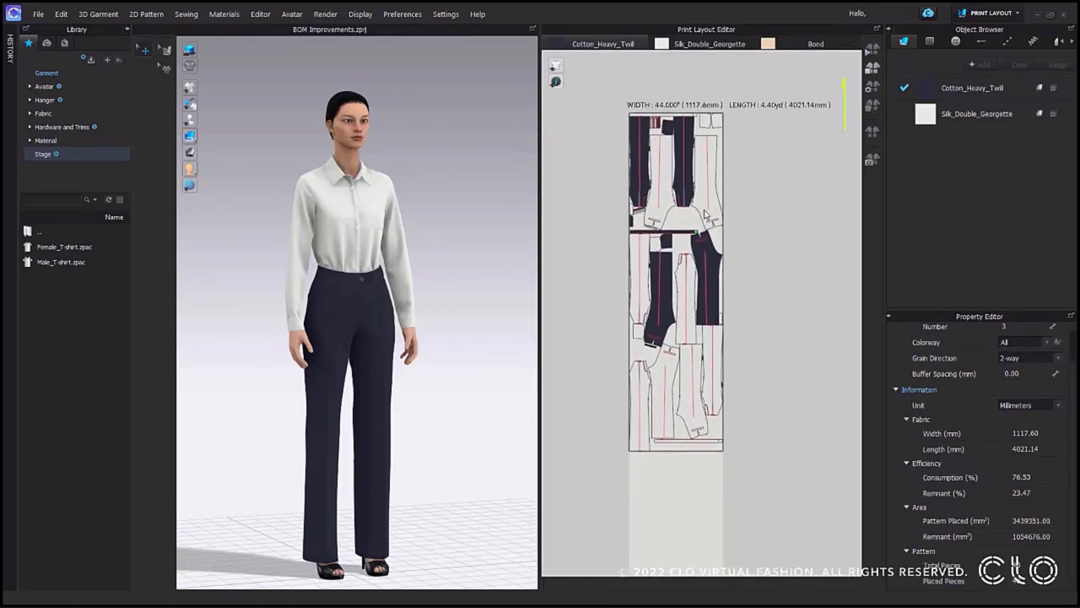
Step: Return the project to Simulation mode and update the BOM Editor with the nested fabric data
left_click(1017, 14)
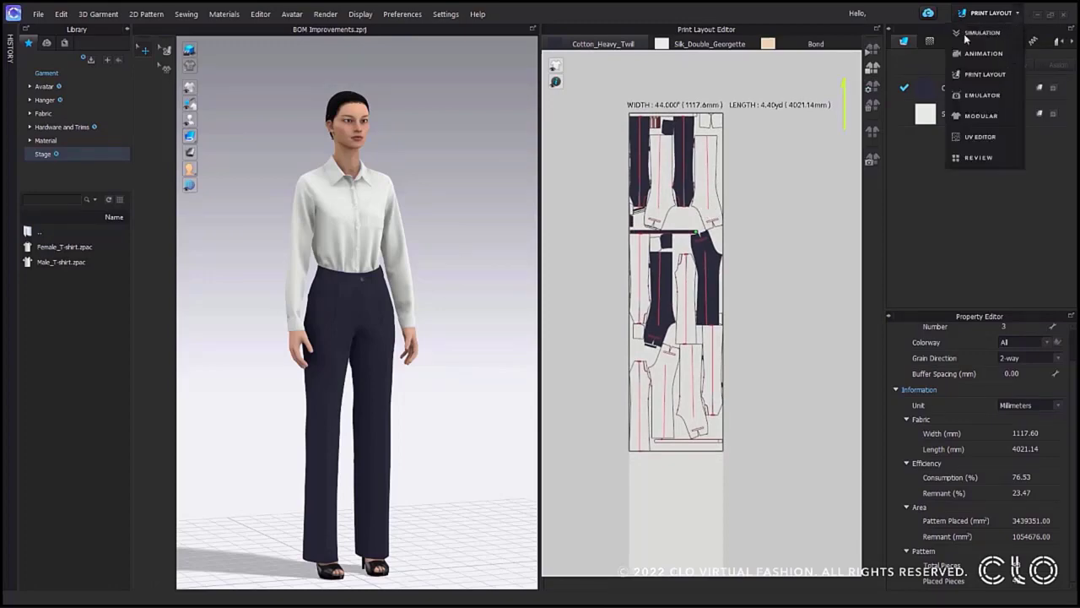
left_click(988, 33)
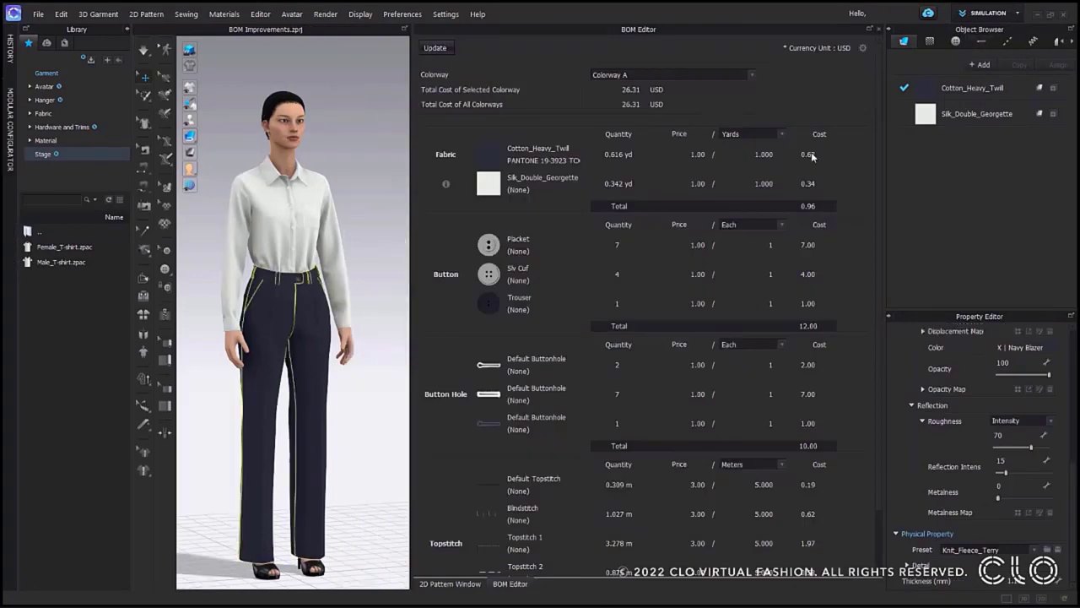
left_click(437, 48)
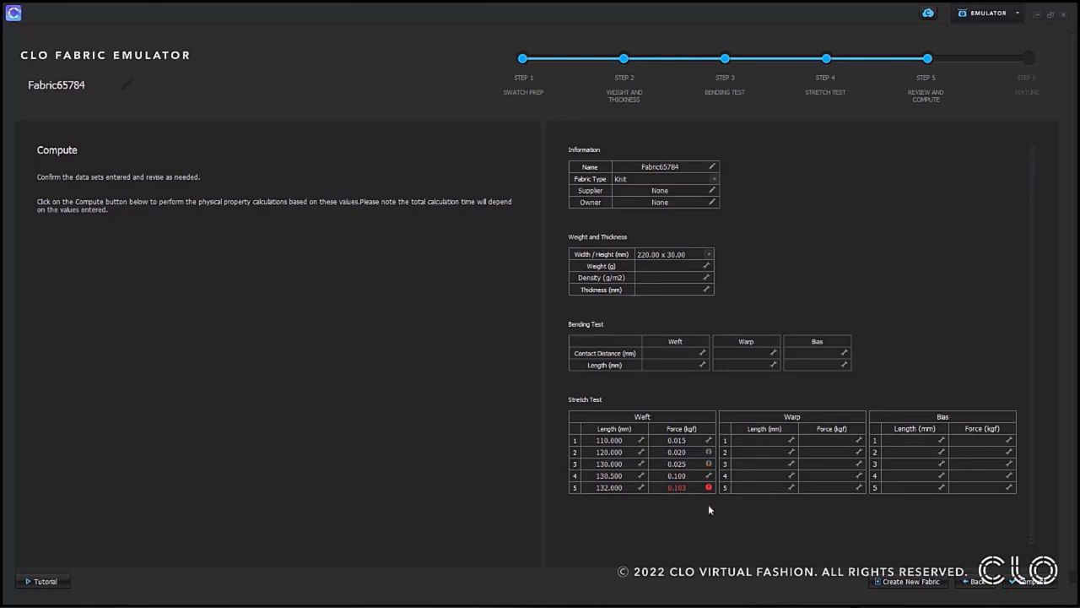
Step: Check the alerts on the weft force values in the Fabric Emulator's stretch test table
mouse_move(713, 457)
mouse_move(709, 487)
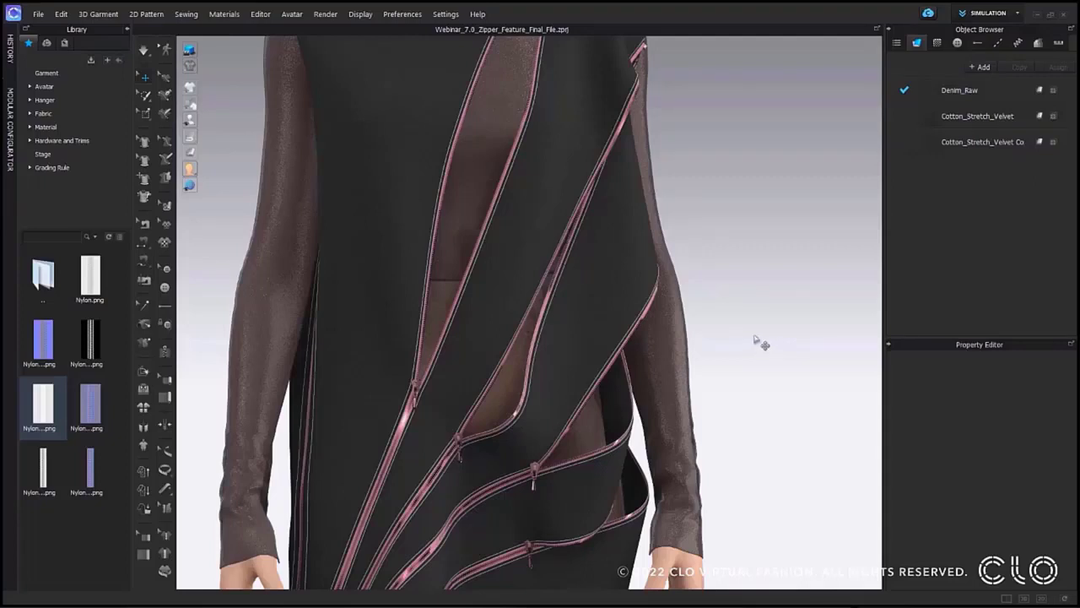
Step: Set the teeth colour of the dress's leftmost front zipper to red F50000
left_click(411, 436)
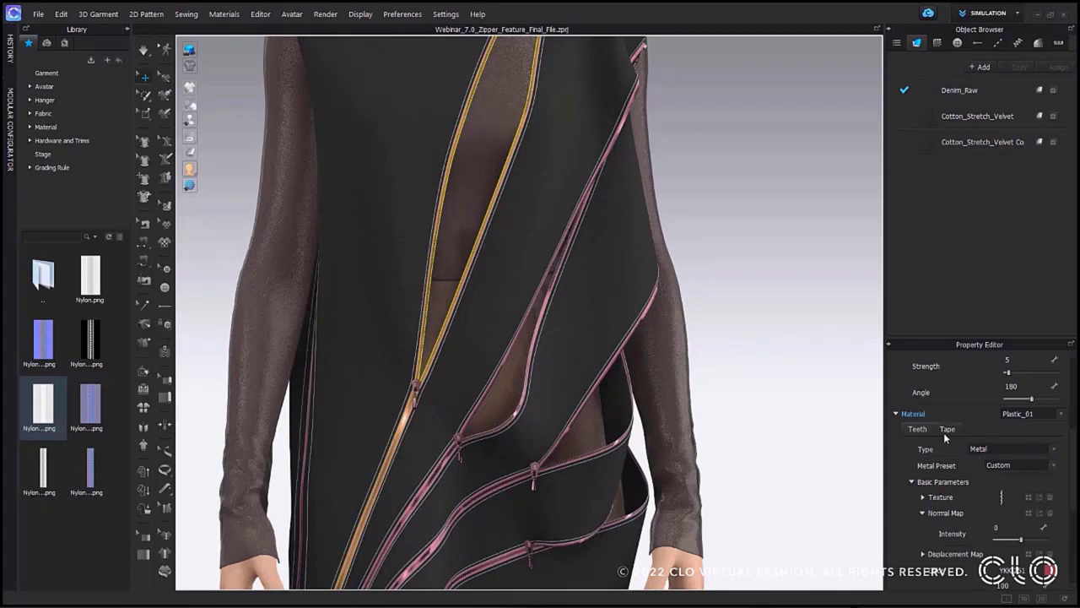
left_click(920, 430)
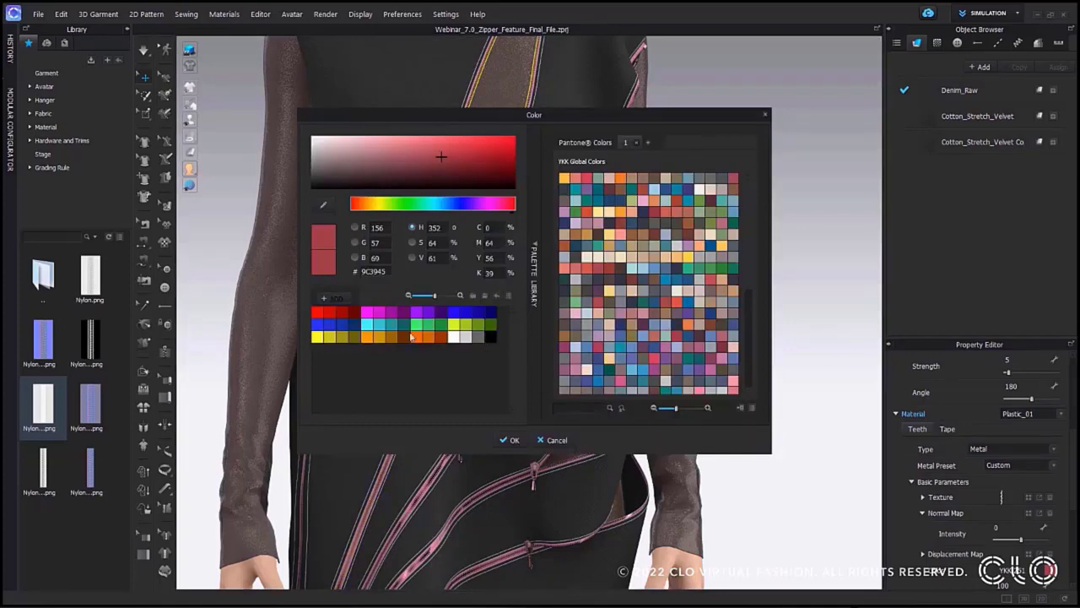
left_click(314, 314)
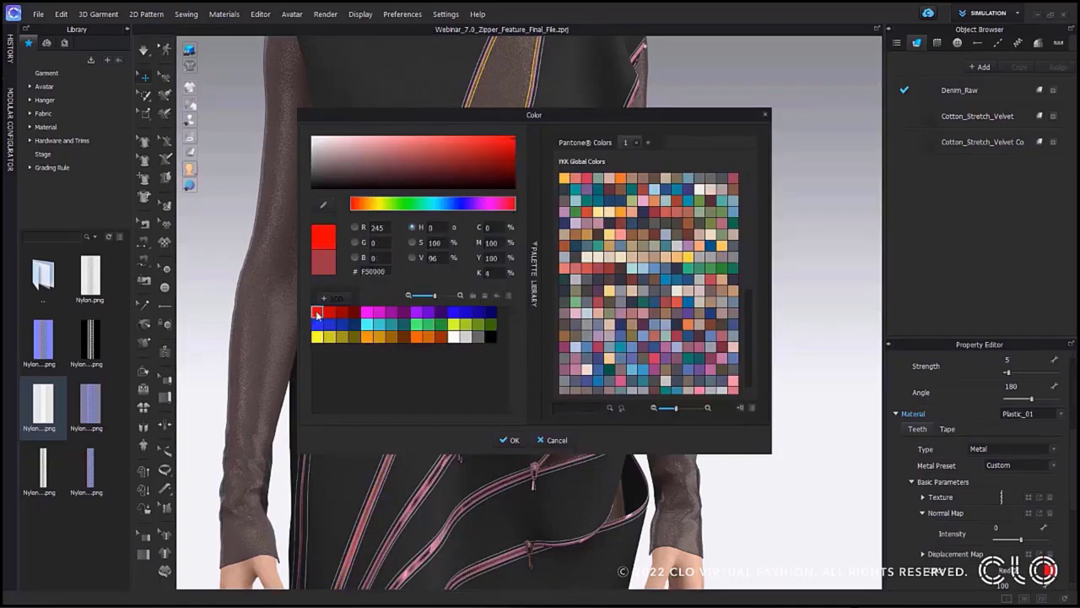
left_click(521, 445)
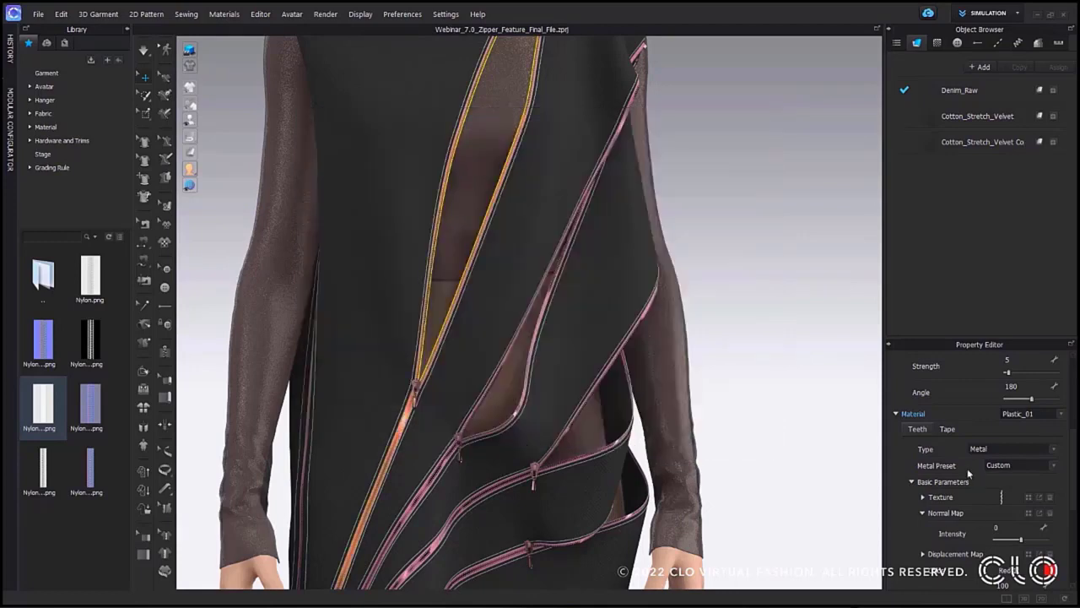
Step: Set the tape colour of the same zipper to black 000000 and deselect the zipper
left_click(947, 429)
left_click(1049, 554)
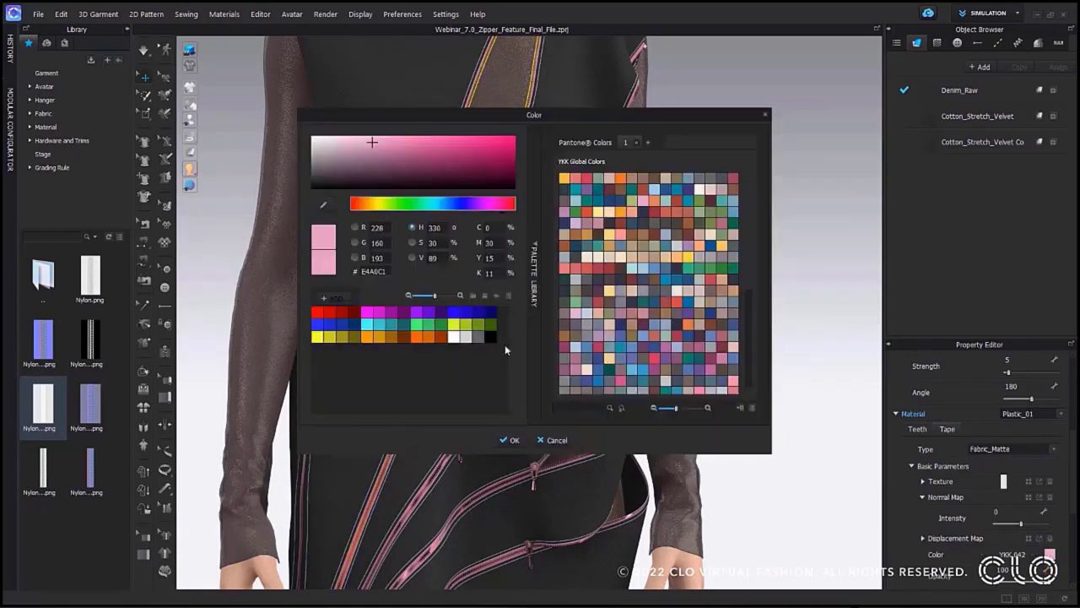
left_click(319, 338)
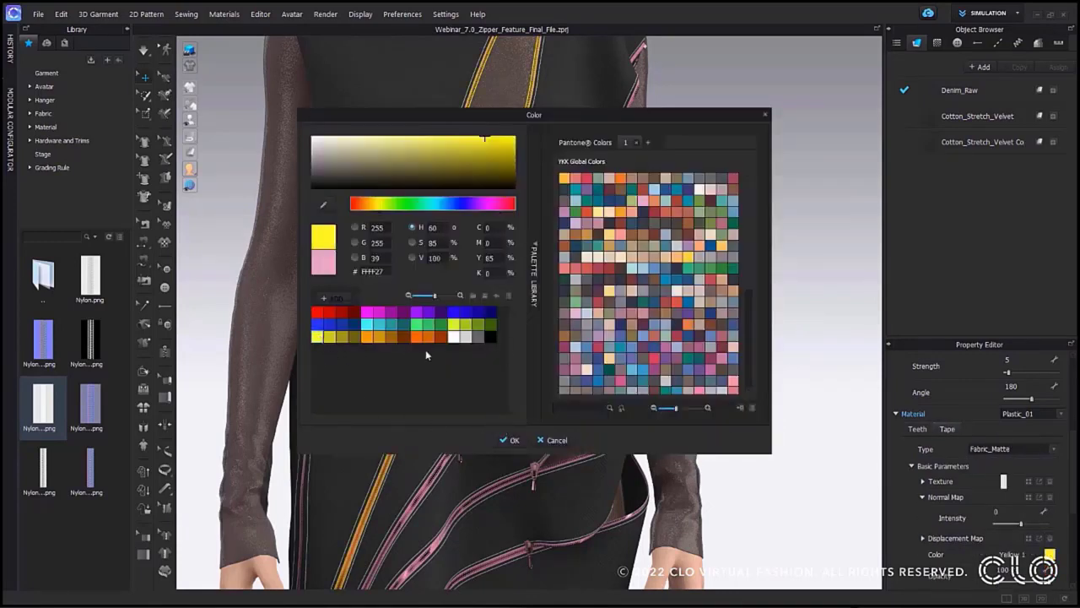
left_click(490, 337)
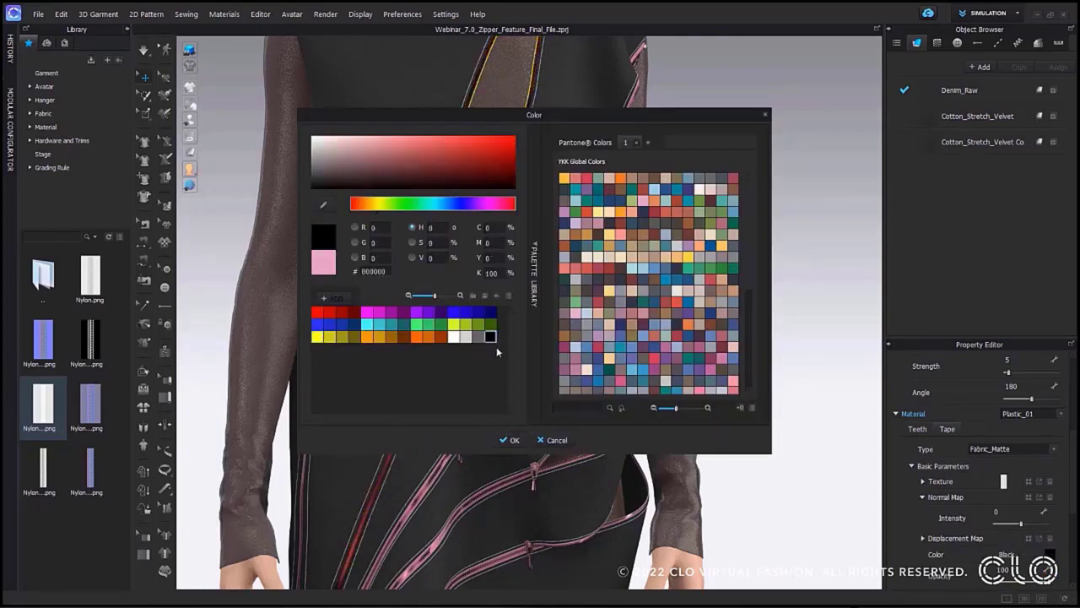
left_click(509, 440)
left_click(717, 345)
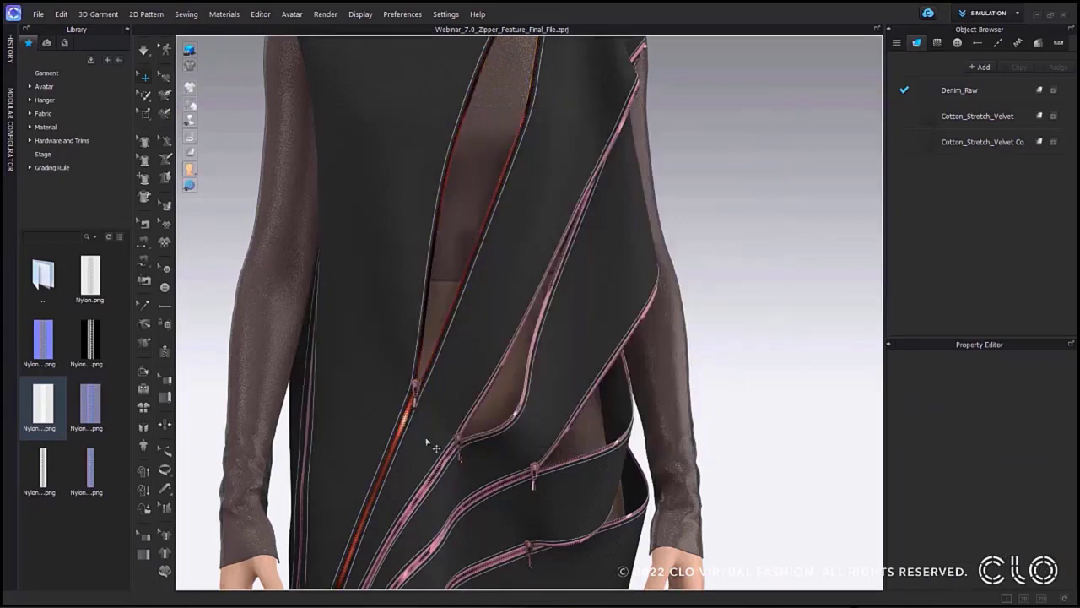
Step: Apply the nylon tape texture and matching normal map to the tape of the second front zipper
left_click(454, 473)
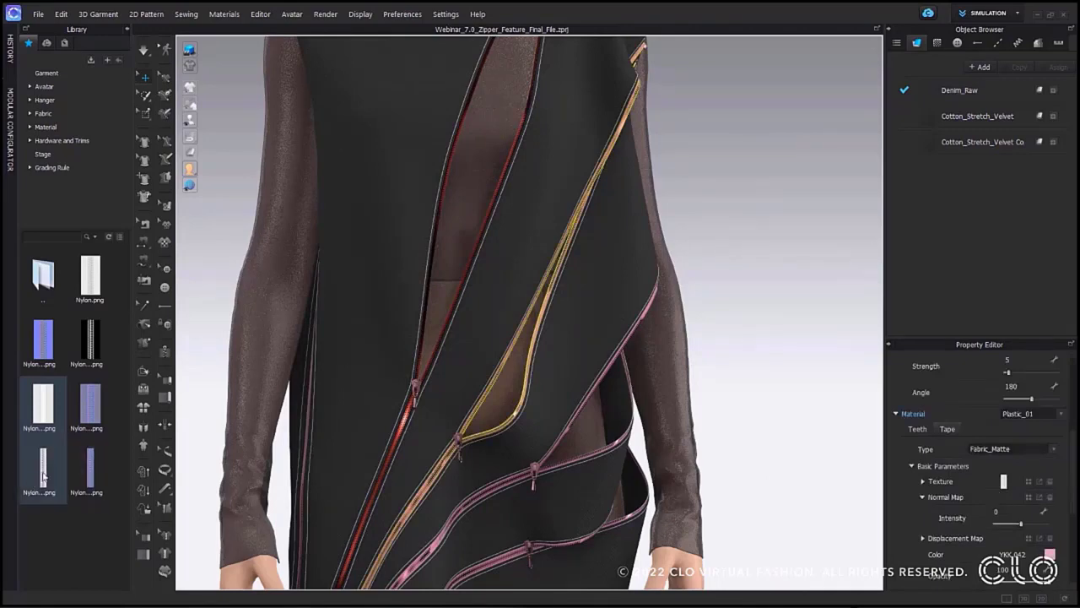
mouse_move(44, 477)
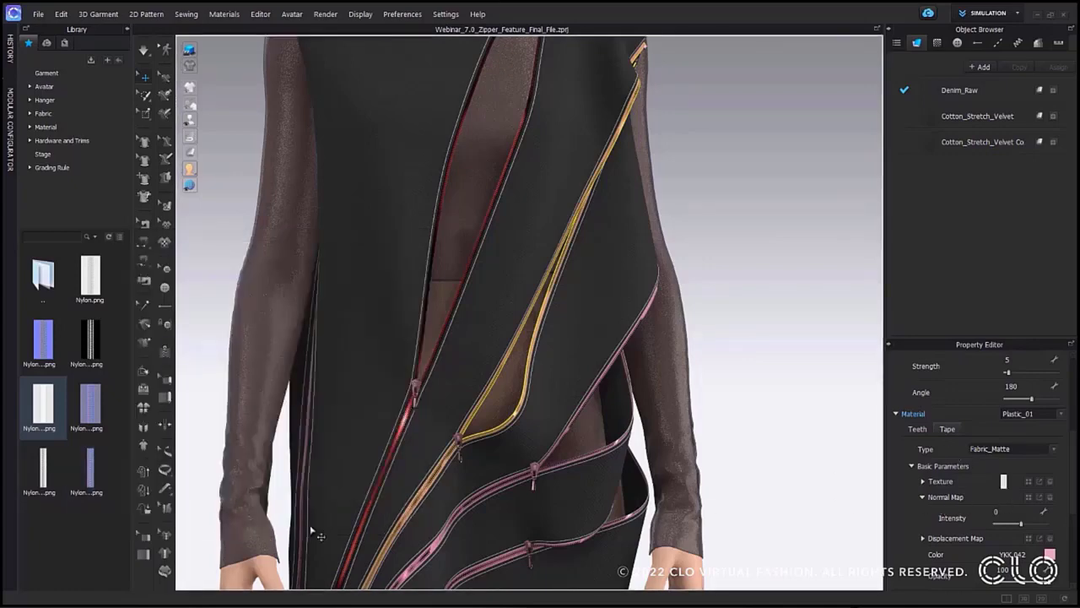
mouse_move(88, 408)
left_click_drag(44, 408, 1005, 484)
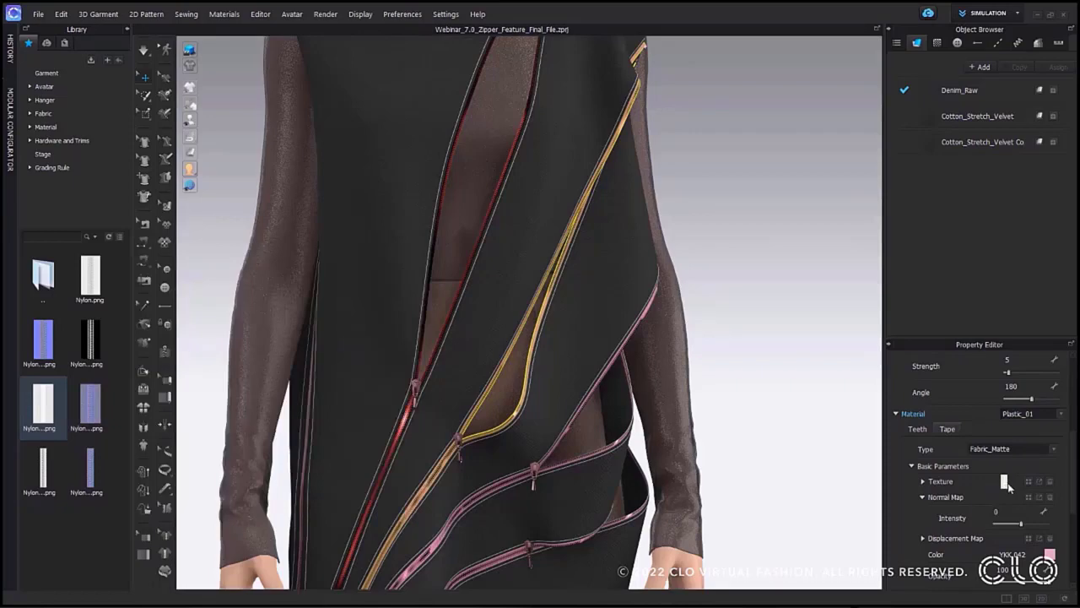
left_click_drag(91, 419, 1009, 501)
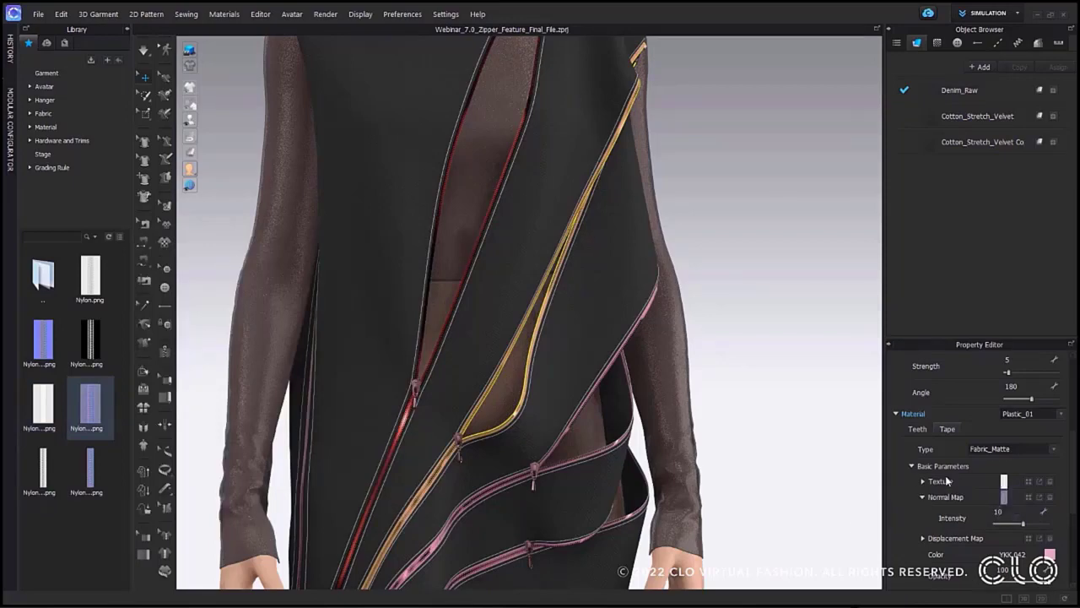
Step: Apply the nylon teeth texture and normal map to the second zipper's teeth and colour them red
left_click_drag(43, 468, 1003, 499)
left_click_drag(91, 469, 1002, 513)
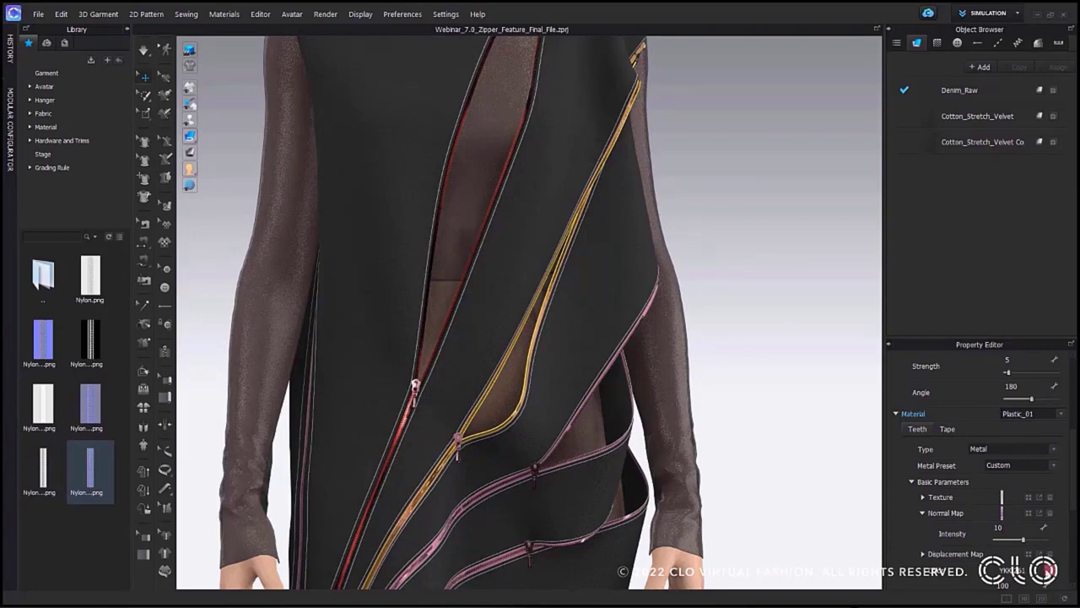
left_click(316, 312)
left_click(510, 439)
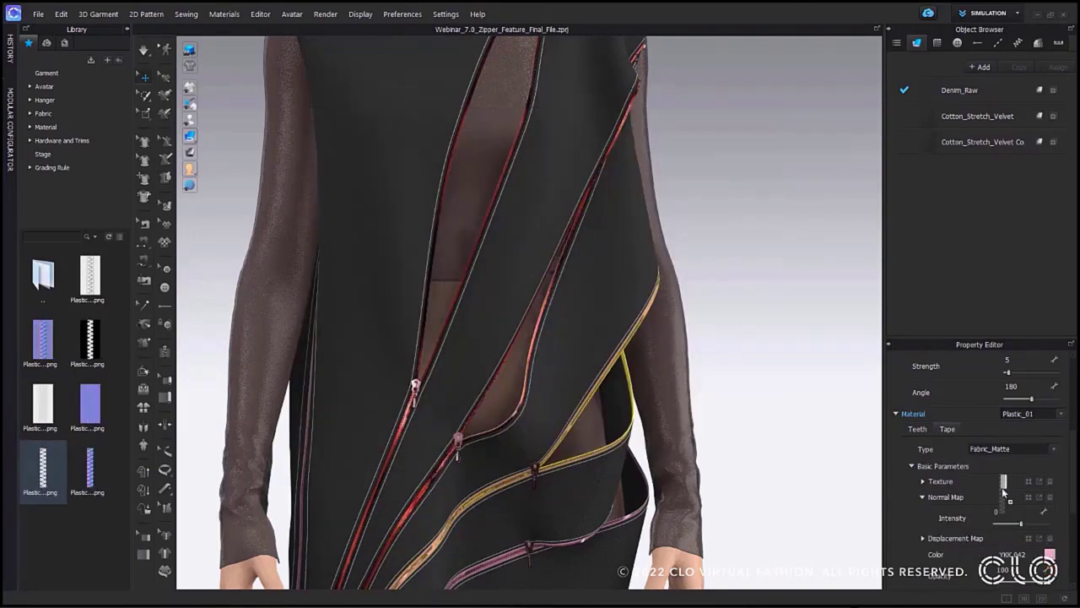
Step: Apply the plastic tape texture to the tape of the third front zipper
left_click_drag(71, 479, 68, 451)
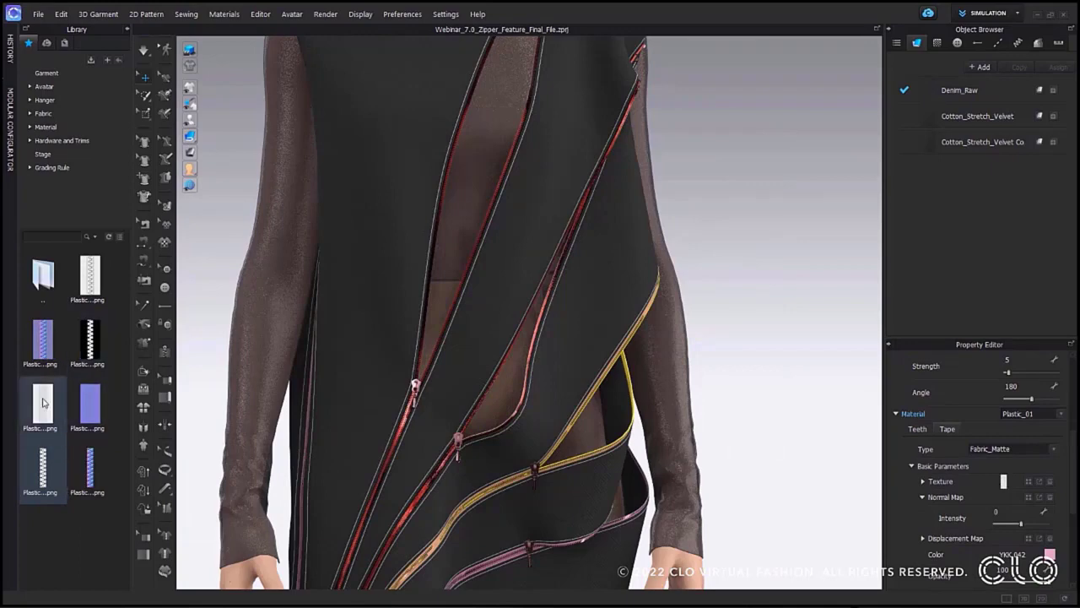